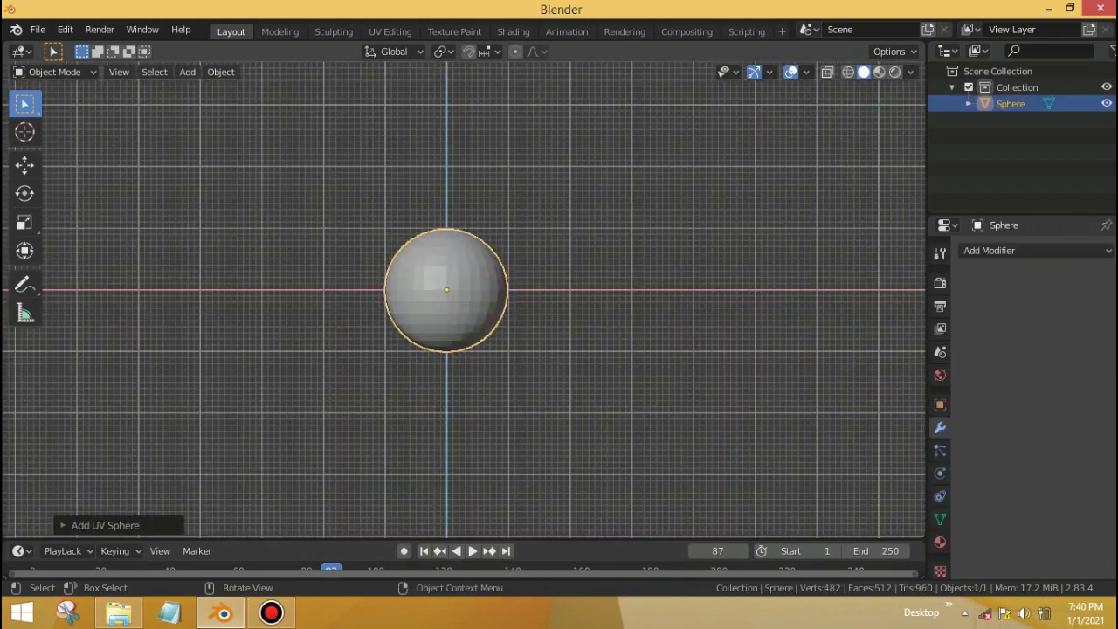
Step: Delete the faces of the sphere's lower half in Edit Mode so only the upper dome is left
{"action": "key", "text": "Tab"}
{"action": "key", "text": "z"}
{"action": "key", "text": "shift+z"}
{"action": "mouse_move", "coordinate": [348, 299]}
{"action": "left_mouse_down"}
{"action": "mouse_move", "coordinate": [441, 378]}
{"action": "mouse_move", "coordinate": [240, 289]}
{"action": "left_mouse_up"}
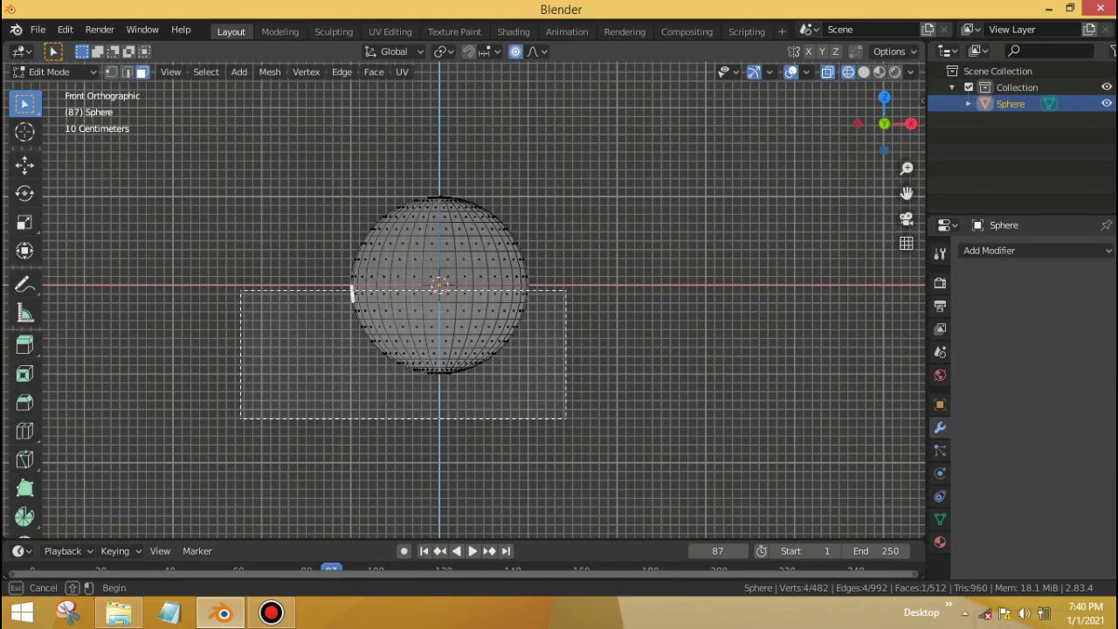
{"action": "key", "text": "x"}
{"action": "left_click", "coordinate": [245, 297]}
{"action": "key", "text": "shift+z"}
{"action": "key", "text": "Tab"}
Step: Raise the half-sphere dome vertically along the Z axis, well above the origin
{"action": "scroll", "coordinate": [447, 288], "scroll_direction": "down", "scroll_amount": 2}
{"action": "left_click", "coordinate": [24, 165]}
{"action": "left_click_drag", "start_coordinate": [446, 262], "coordinate": [446, 61]}
{"action": "middle_click_drag", "start_coordinate": [524, 349], "coordinate": [510, 437], "text": "shift"}
{"action": "left_click_drag", "start_coordinate": [432, 149], "coordinate": [432, 185]}
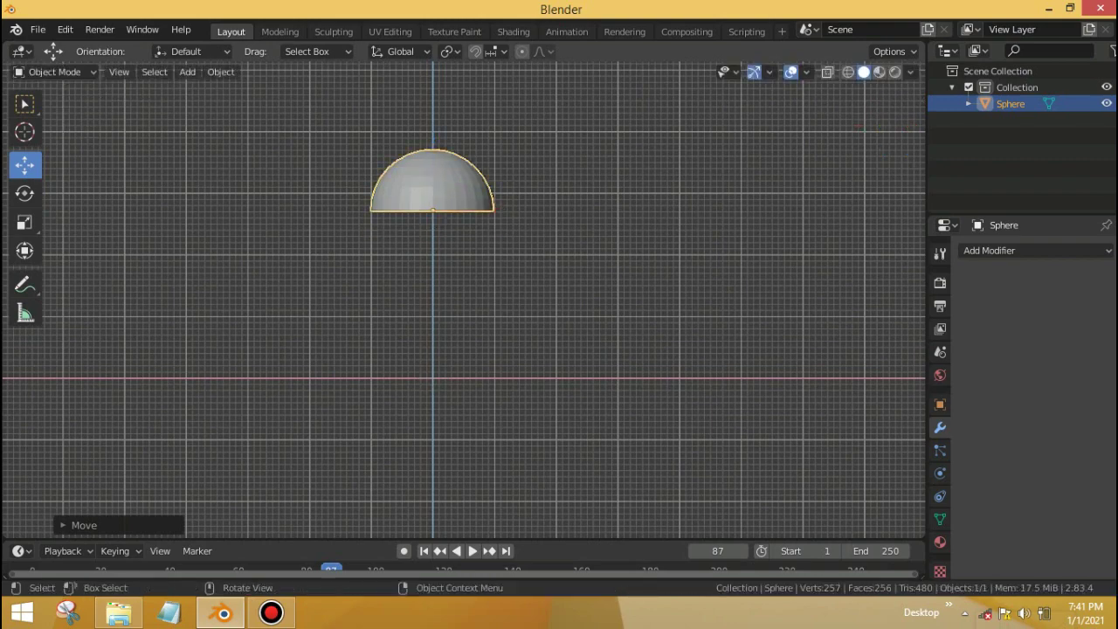
Step: Add a UV sphere, raise it slightly along the Z axis, and hide the dome
{"action": "key", "text": "shift+a"}
{"action": "left_click", "coordinate": [541, 310]}
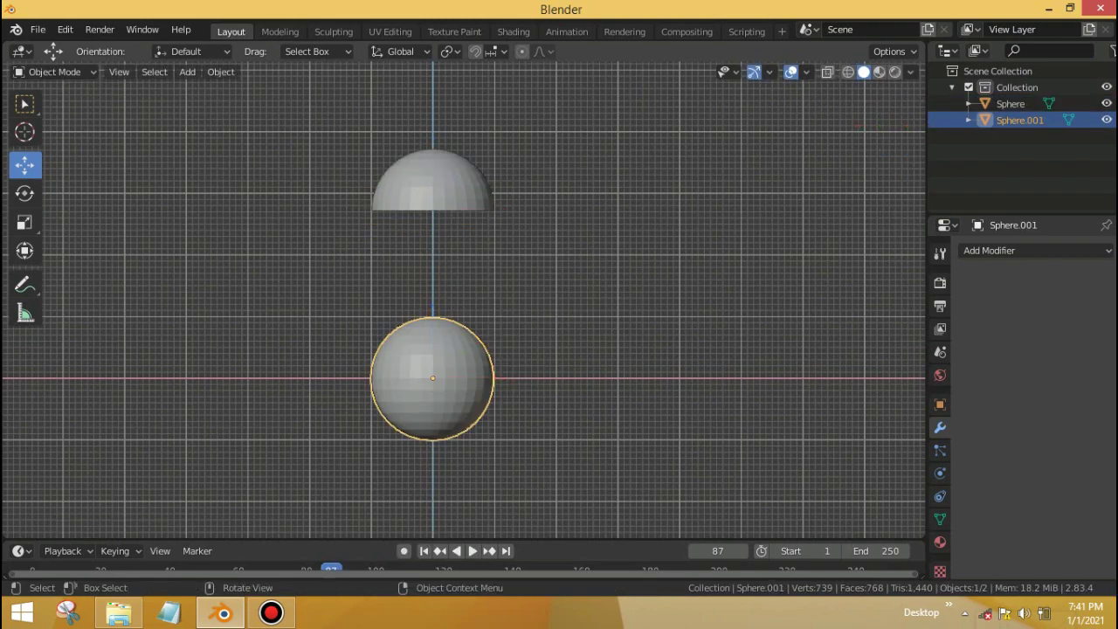
{"action": "left_click_drag", "start_coordinate": [432, 378], "coordinate": [432, 308]}
{"action": "left_click", "coordinate": [432, 183]}
{"action": "key", "text": "h"}
Step: Duplicate the sphere, move the copy straight up so it overlaps the top of the original, and scale it down slightly
{"action": "left_click", "coordinate": [432, 309]}
{"action": "key", "text": "shift+d"}
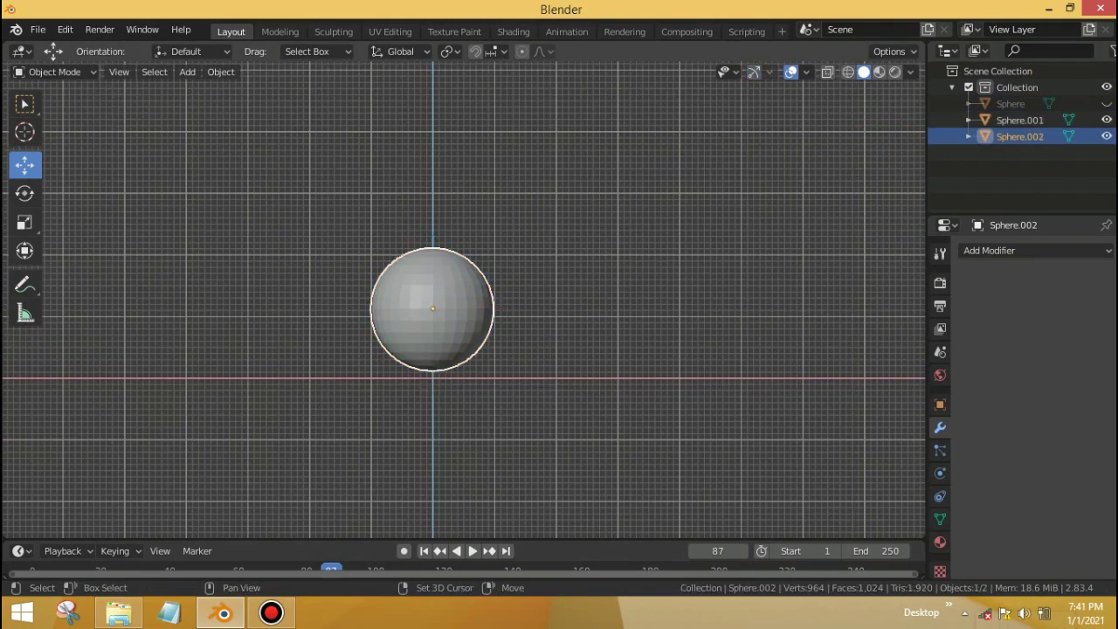
{"action": "left_click_drag", "start_coordinate": [432, 309], "coordinate": [432, 265]}
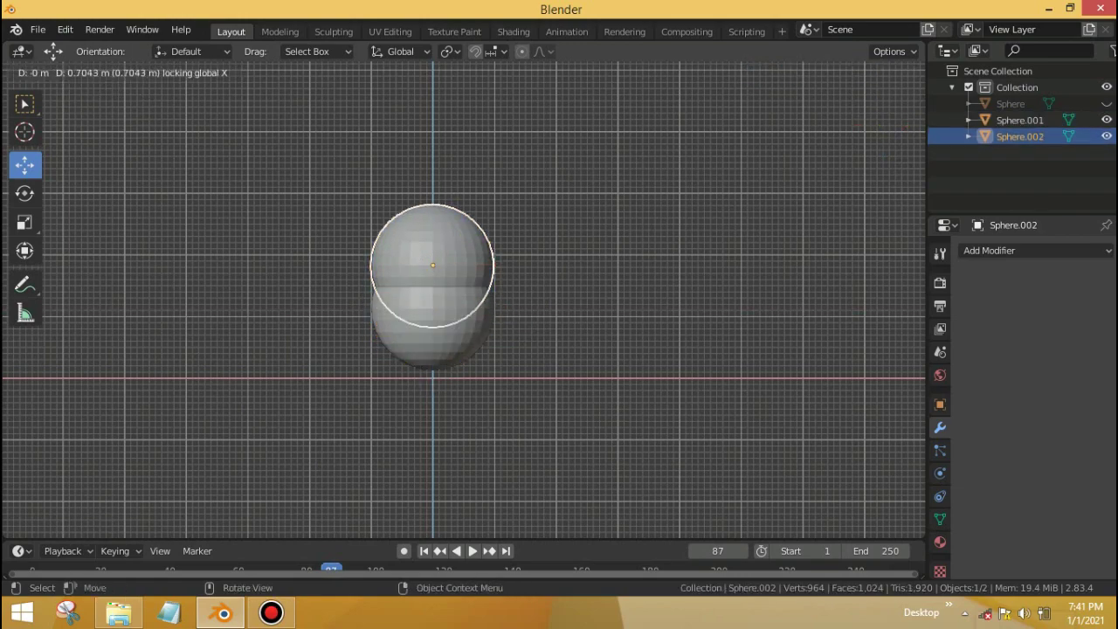
{"action": "left_click", "coordinate": [640, 472]}
{"action": "key", "text": "g"}
{"action": "left_click", "coordinate": [640, 470]}
{"action": "key", "text": "s"}
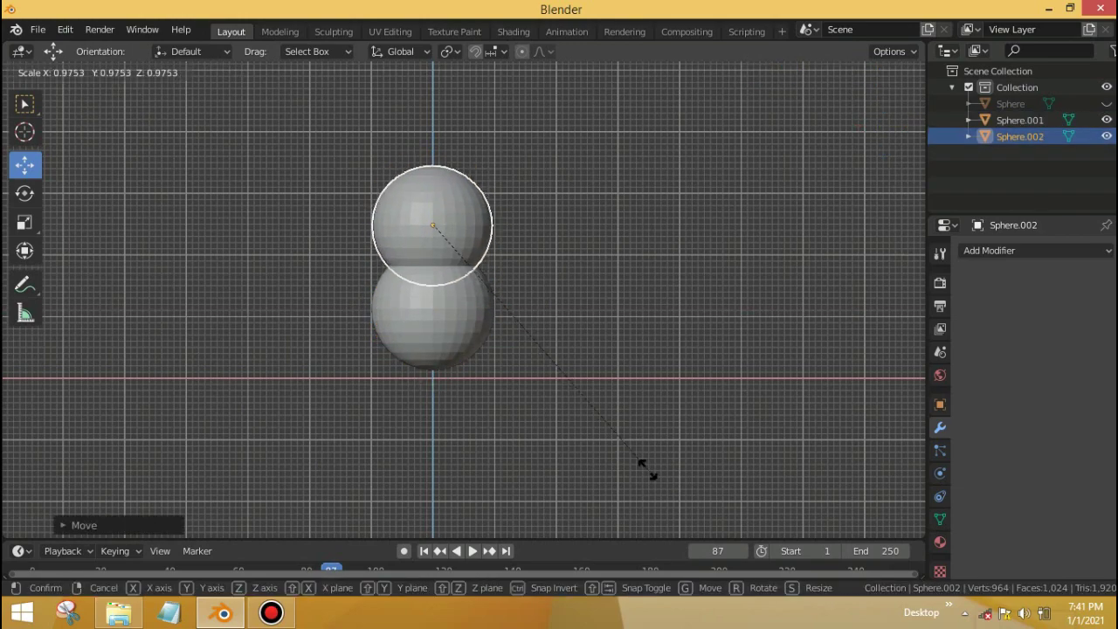
{"action": "left_click", "coordinate": [568, 424]}
{"action": "scroll", "coordinate": [569, 424], "scroll_direction": "up", "scroll_amount": 5}
{"action": "scroll", "coordinate": [569, 424], "scroll_direction": "down", "scroll_amount": 5}
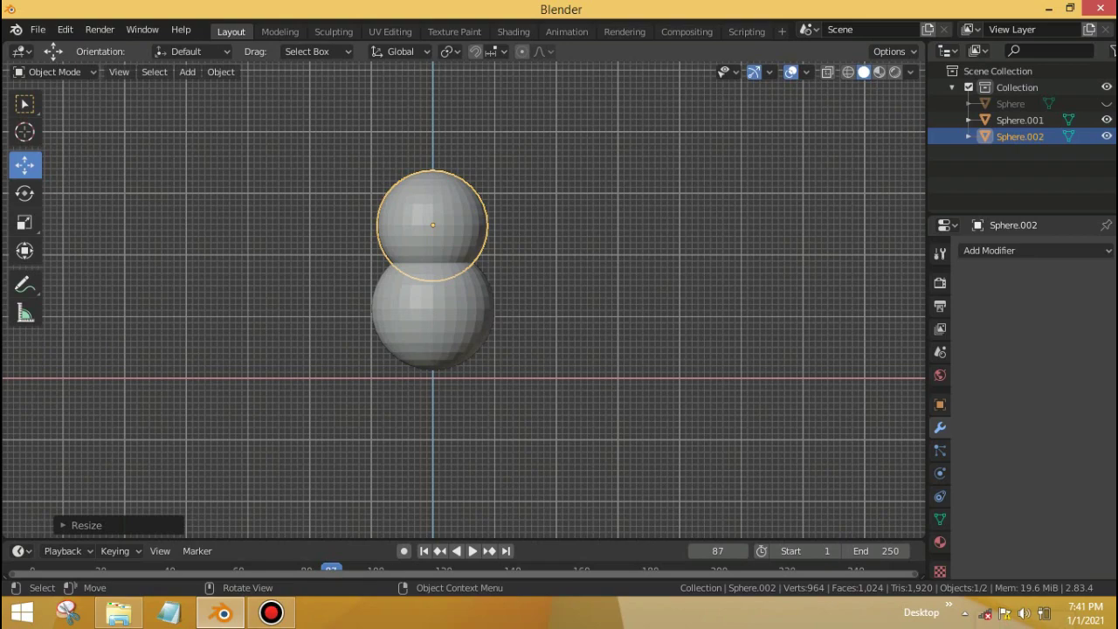
Step: Select the lower sphere and open it for sculpting in the front view
{"action": "left_click", "coordinate": [1019, 119]}
{"action": "left_click", "coordinate": [332, 32]}
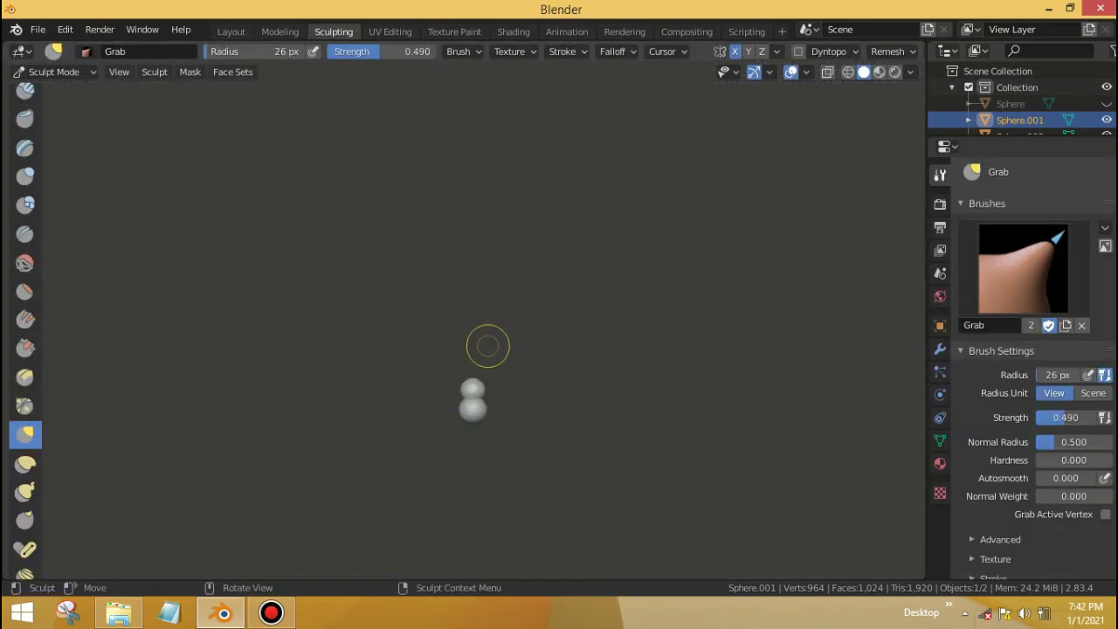
{"action": "key", "text": "space"}
{"action": "scroll", "coordinate": [479, 275], "scroll_direction": "up", "scroll_amount": 5}
{"action": "key", "text": "grave"}
{"action": "left_click", "coordinate": [444, 334]}
{"action": "key", "text": "s"}
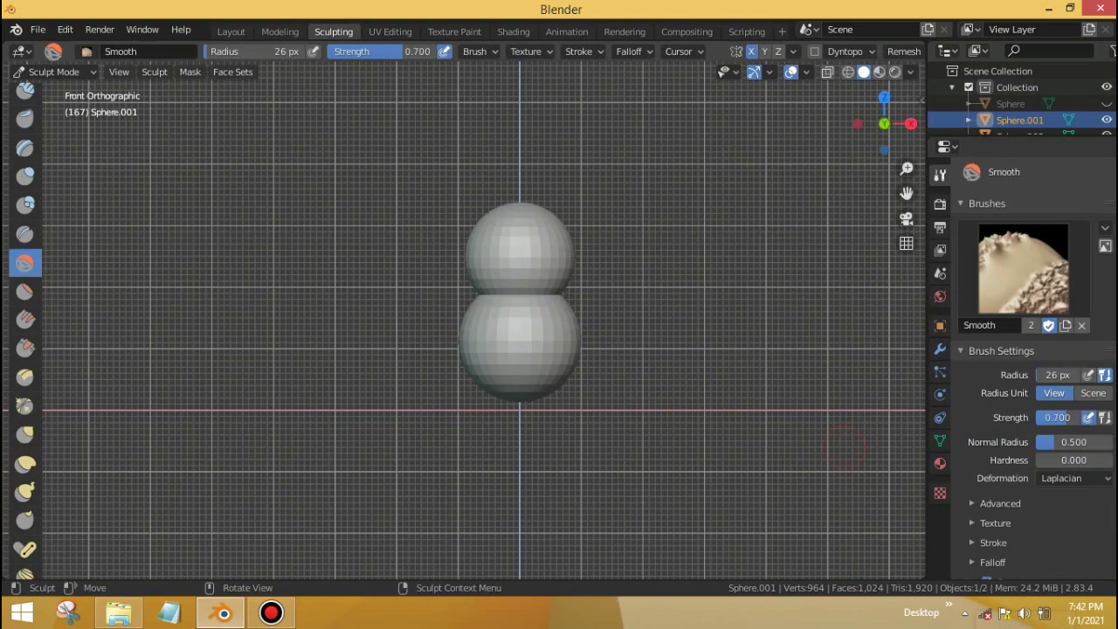
Step: Reshape the sides of the lower sphere into a fuller body with the Grab brush at a 126 px radius
{"action": "key", "text": "g"}
{"action": "key", "text": "f"}
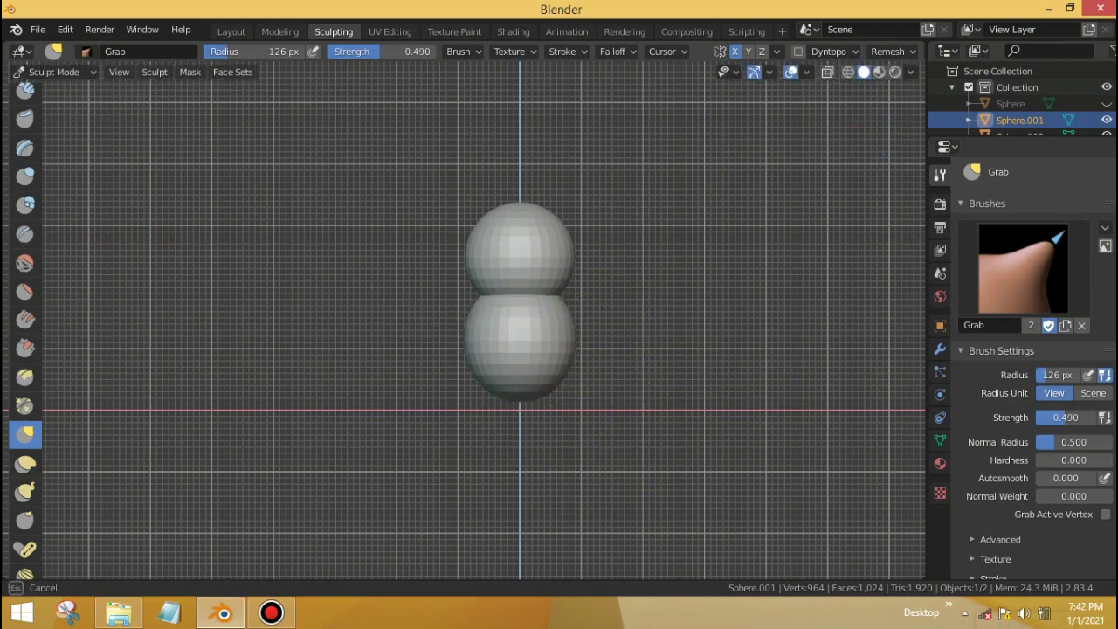
{"action": "scroll", "coordinate": [570, 341], "scroll_direction": "up", "scroll_amount": 6}
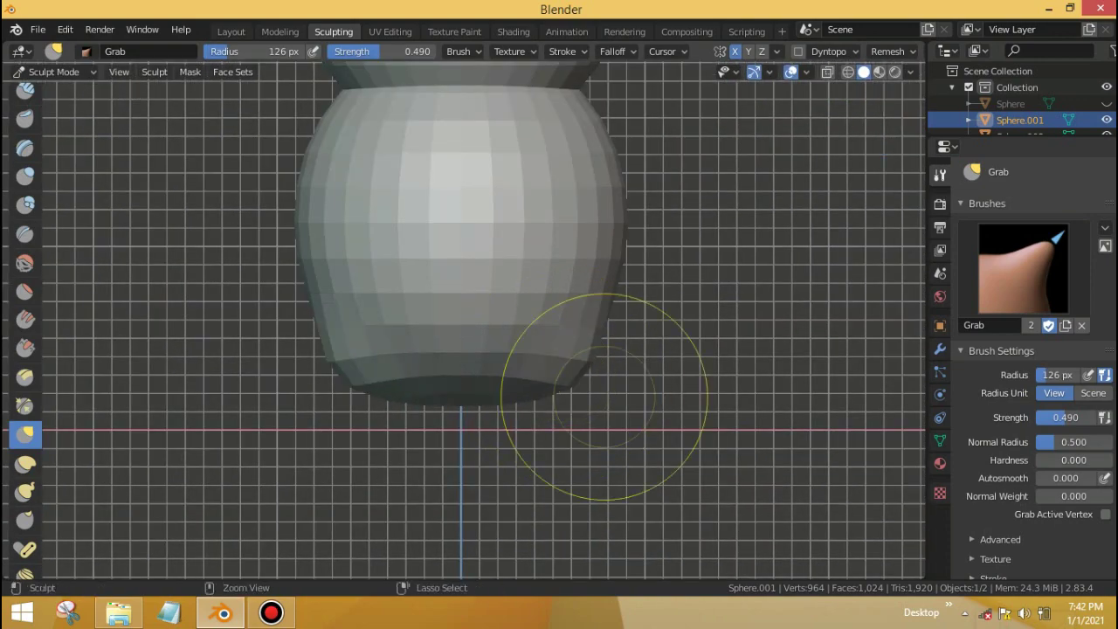
{"action": "scroll", "coordinate": [599, 387], "scroll_direction": "down", "scroll_amount": 4}
{"action": "mouse_move", "coordinate": [522, 346]}
{"action": "left_mouse_down"}
{"action": "mouse_move", "coordinate": [502, 366]}
{"action": "mouse_move", "coordinate": [549, 369]}
{"action": "left_mouse_up"}
{"action": "scroll", "coordinate": [550, 370], "scroll_direction": "down", "scroll_amount": 3}
{"action": "scroll", "coordinate": [496, 156], "scroll_direction": "up", "scroll_amount": 3}
{"action": "scroll", "coordinate": [492, 114], "scroll_direction": "down", "scroll_amount": 2}
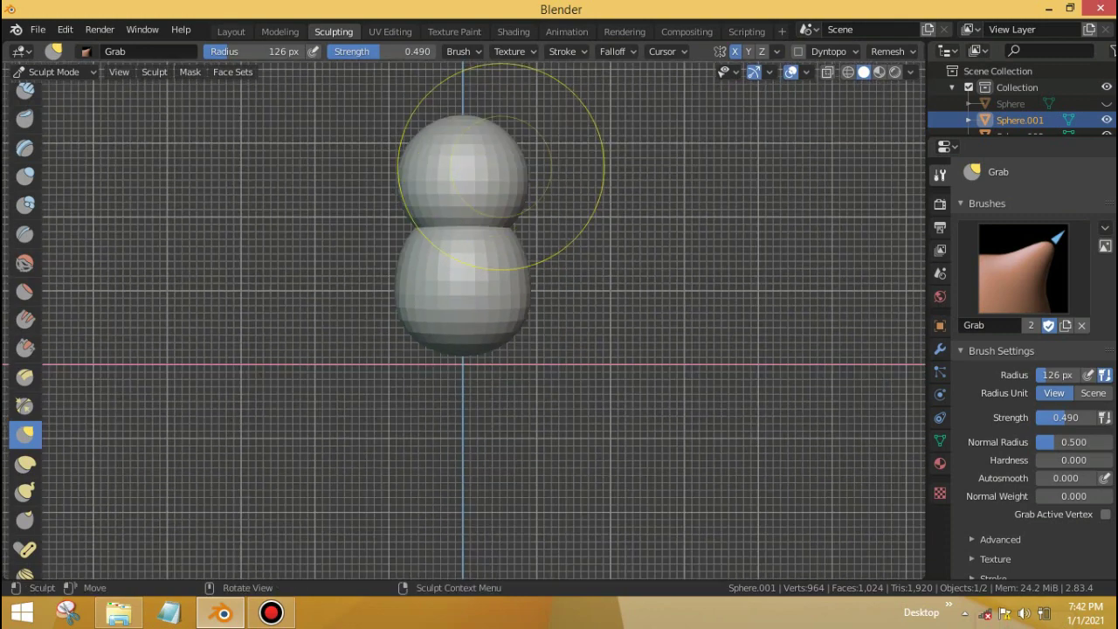
Step: Switch sculpting from the body to the upper head sphere
{"action": "left_click", "coordinate": [65, 29]}
{"action": "key", "text": "Escape"}
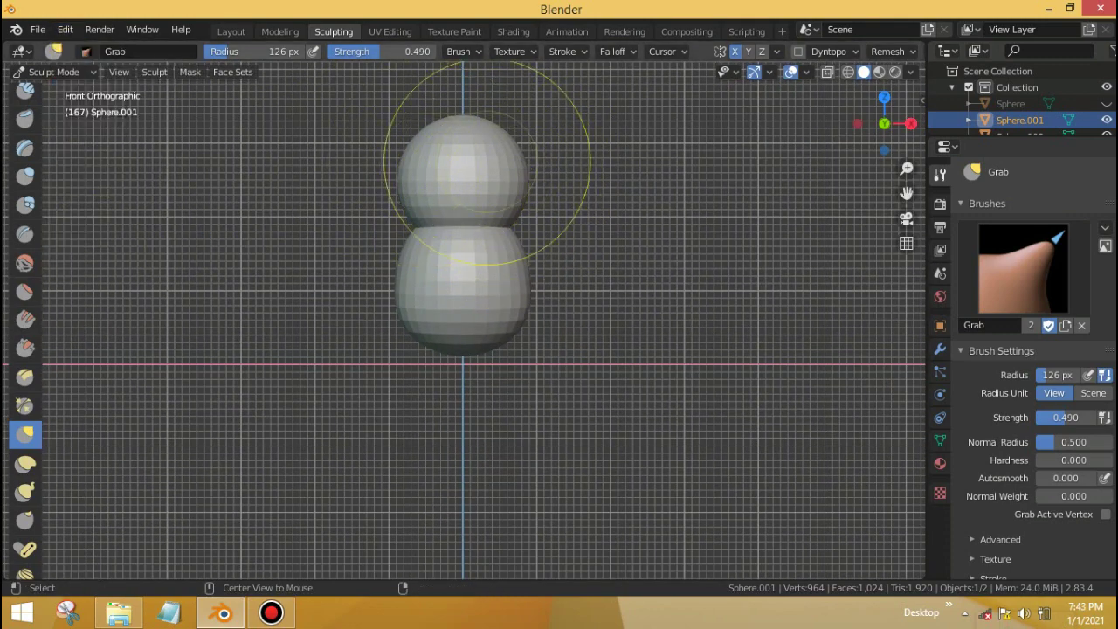
{"action": "left_click", "coordinate": [53, 71]}
{"action": "left_click", "coordinate": [52, 127]}
{"action": "key", "text": "KP_Decimal"}
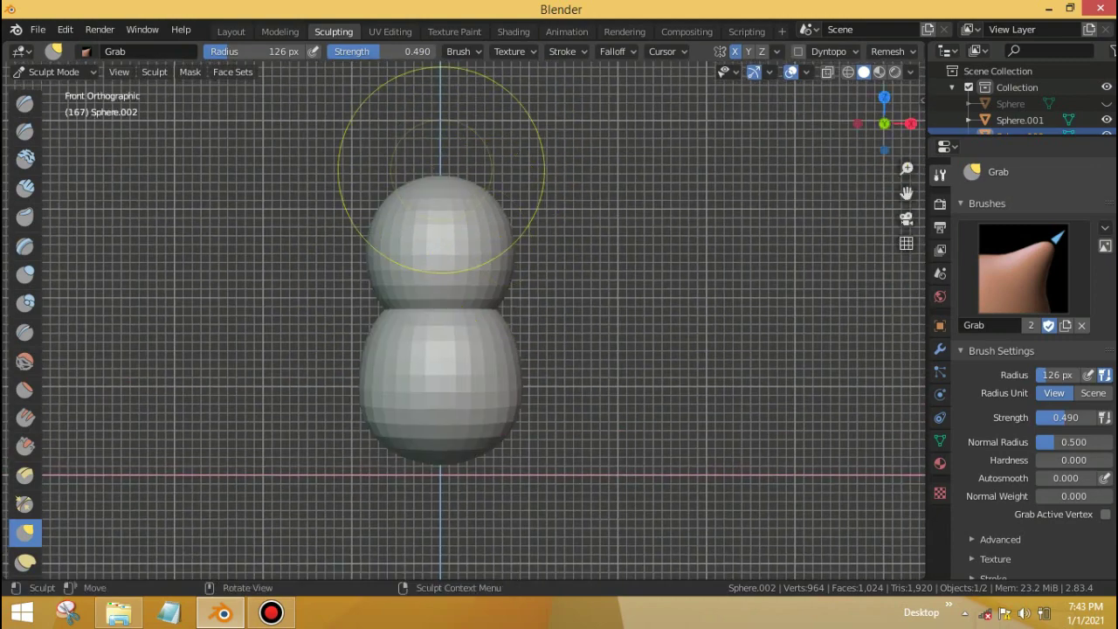
Step: Sculpt the body from the right view, pulling its rear outward and slightly up into a rounded tail with the Grab brush
{"action": "middle_click_drag", "start_coordinate": [547, 294], "coordinate": [373, 388]}
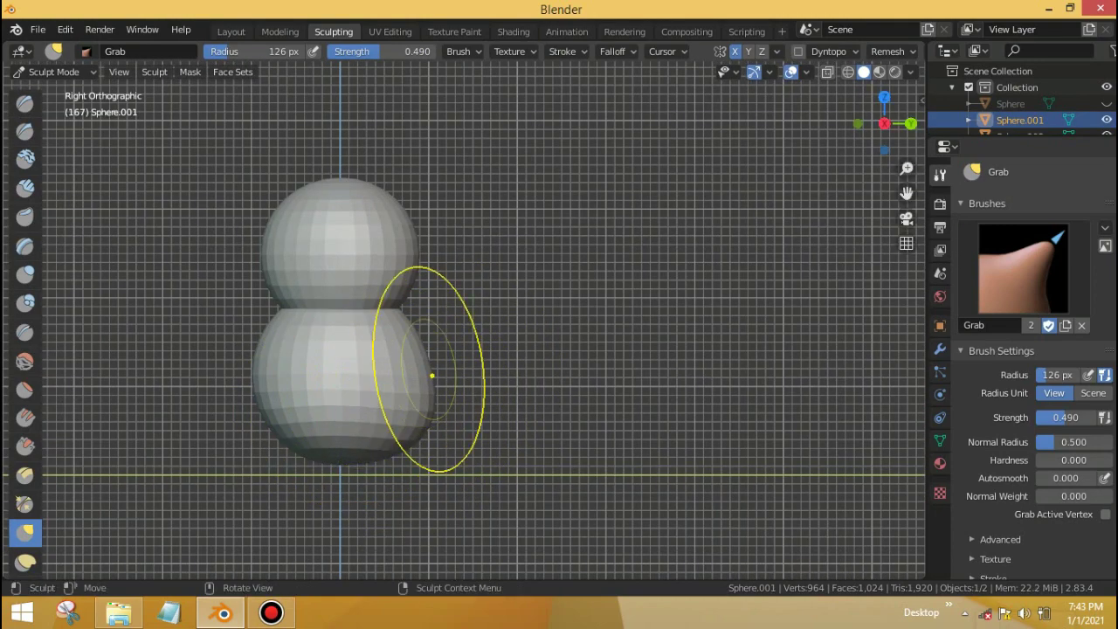
{"action": "mouse_move", "coordinate": [431, 376]}
{"action": "left_mouse_down"}
{"action": "mouse_move", "coordinate": [424, 437]}
{"action": "mouse_move", "coordinate": [486, 364]}
{"action": "left_mouse_up"}
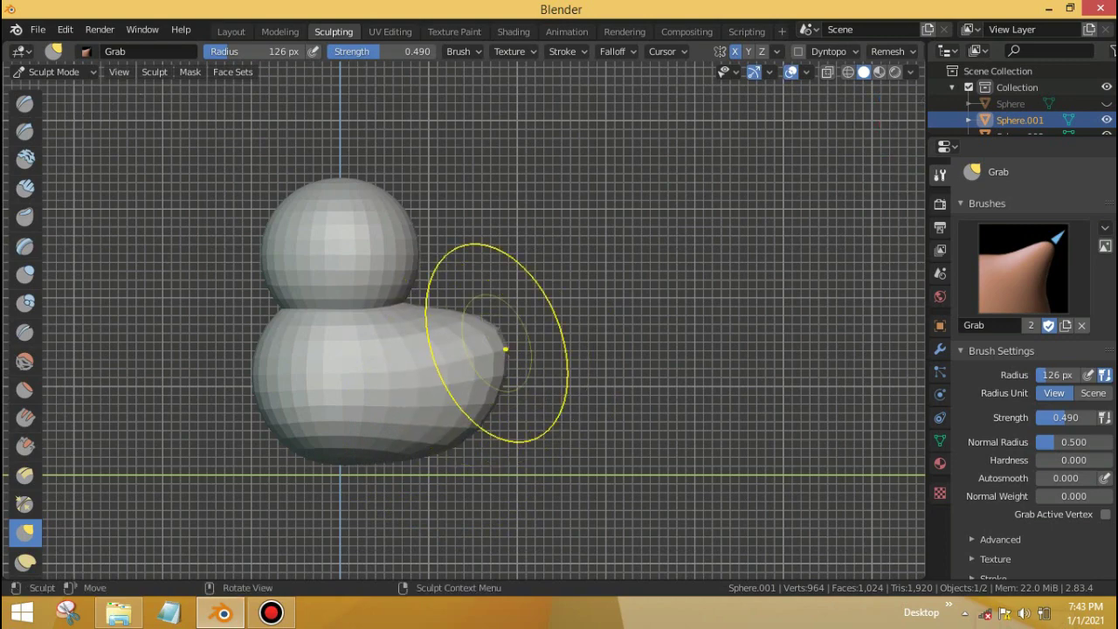
{"action": "key", "text": "Home"}
{"action": "middle_click_drag", "start_coordinate": [221, 437], "coordinate": [415, 434]}
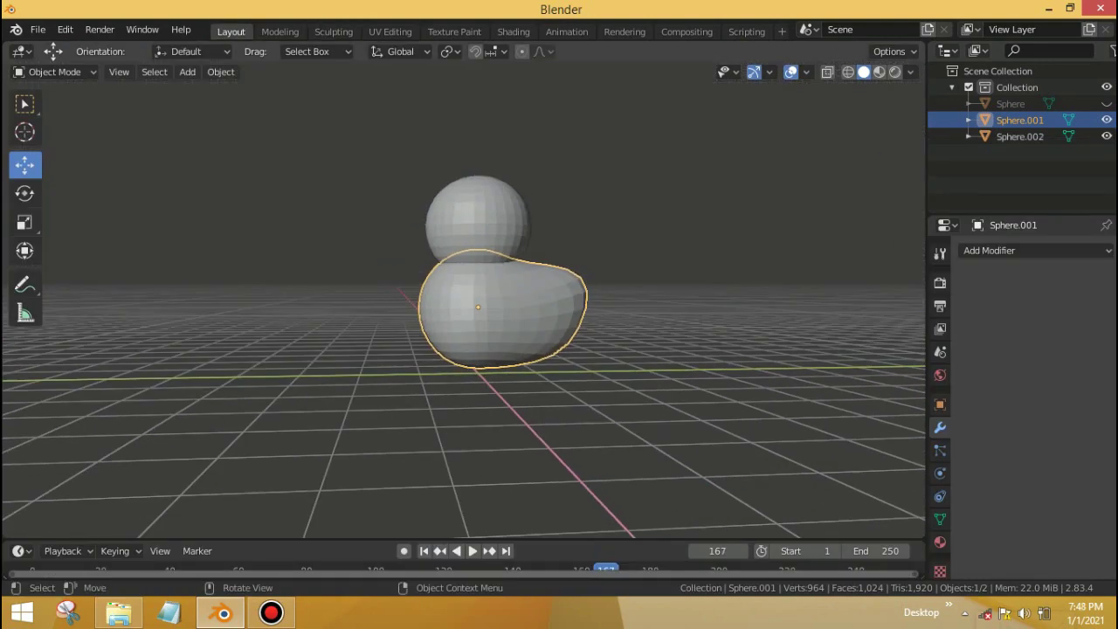
Step: Circle-select a patch of faces on the side of the body in Edit Mode from the right view
{"action": "key", "text": "KP_1"}
{"action": "key", "text": "KP_Decimal"}
{"action": "key", "text": "Tab"}
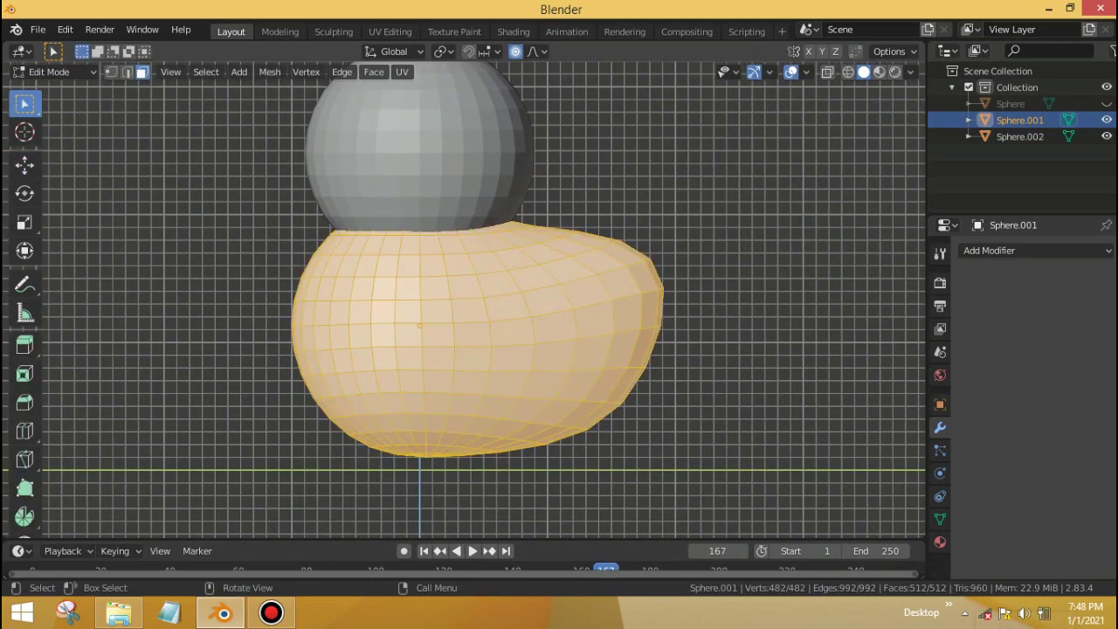
{"action": "left_click", "coordinate": [506, 306]}
{"action": "key", "text": "c"}
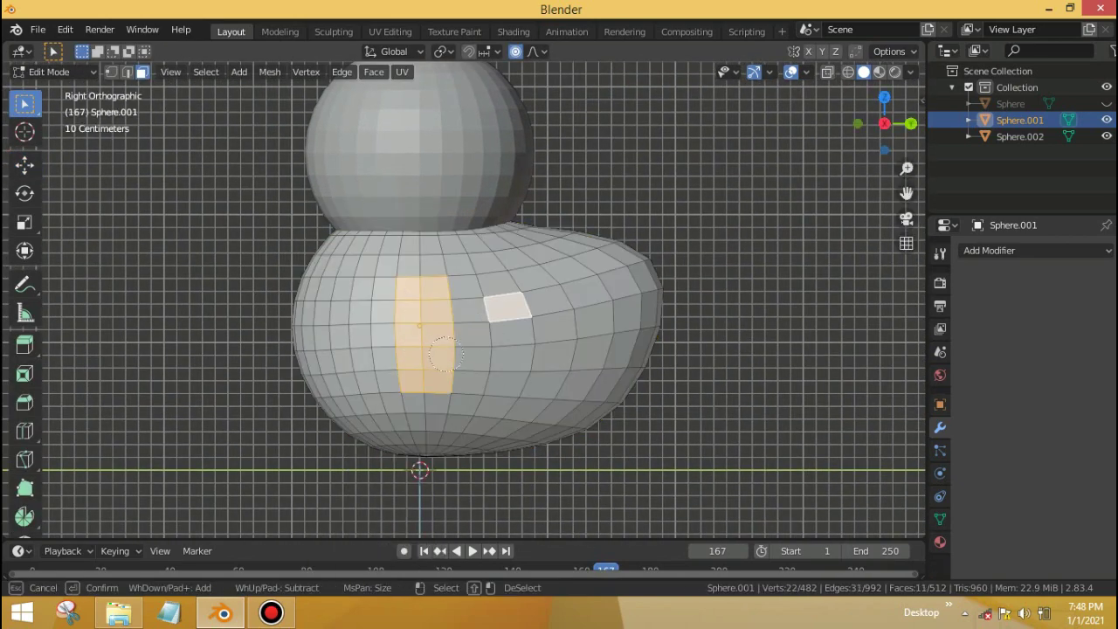
{"action": "left_click_drag", "start_coordinate": [444, 354], "coordinate": [530, 357]}
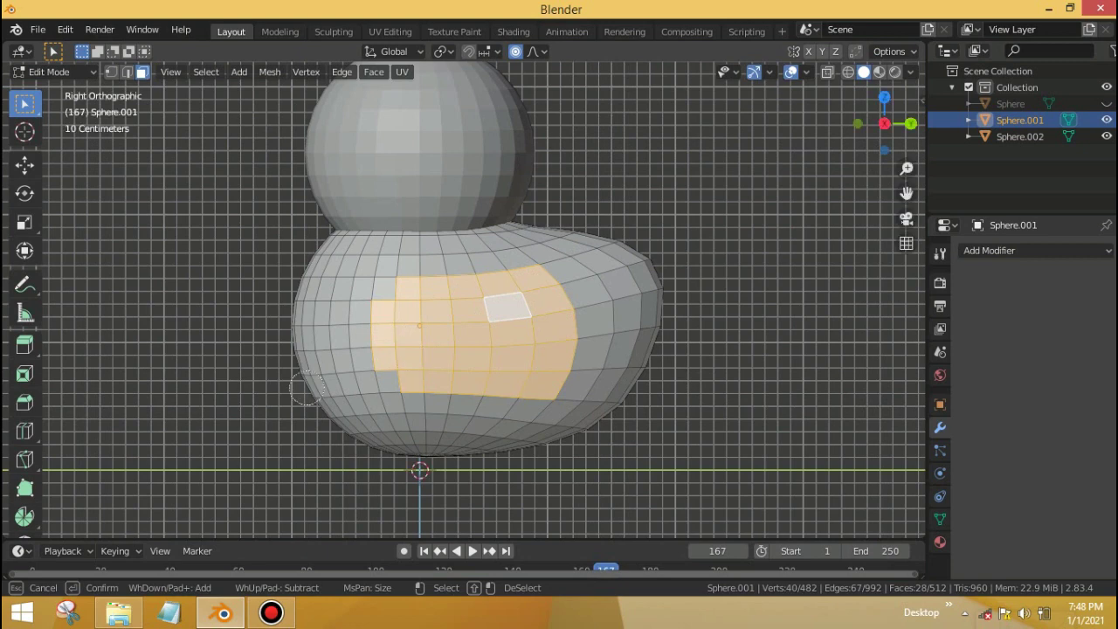
Step: Select the body's left half in the wireframe front view and delete its faces
{"action": "key", "text": "grave"}
{"action": "left_click", "coordinate": [93, 317]}
{"action": "key", "text": "z"}
{"action": "left_click", "coordinate": [250, 396]}
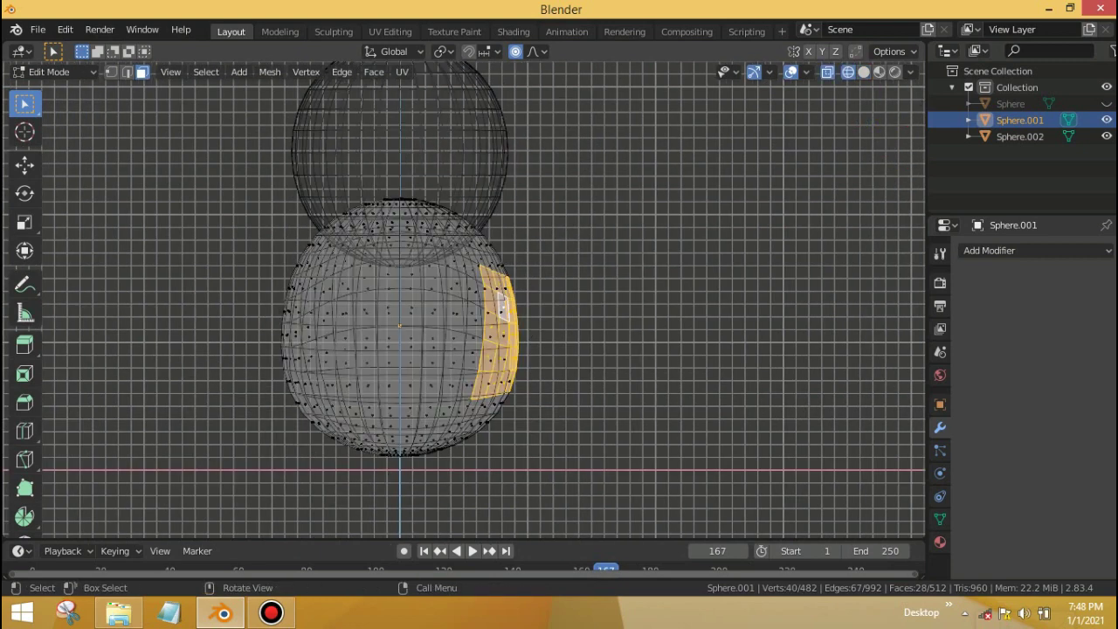
{"action": "left_click", "coordinate": [347, 288]}
{"action": "key", "text": "b"}
{"action": "left_click_drag", "start_coordinate": [327, 235], "coordinate": [389, 354]}
{"action": "left_click_drag", "start_coordinate": [394, 136], "coordinate": [171, 494]}
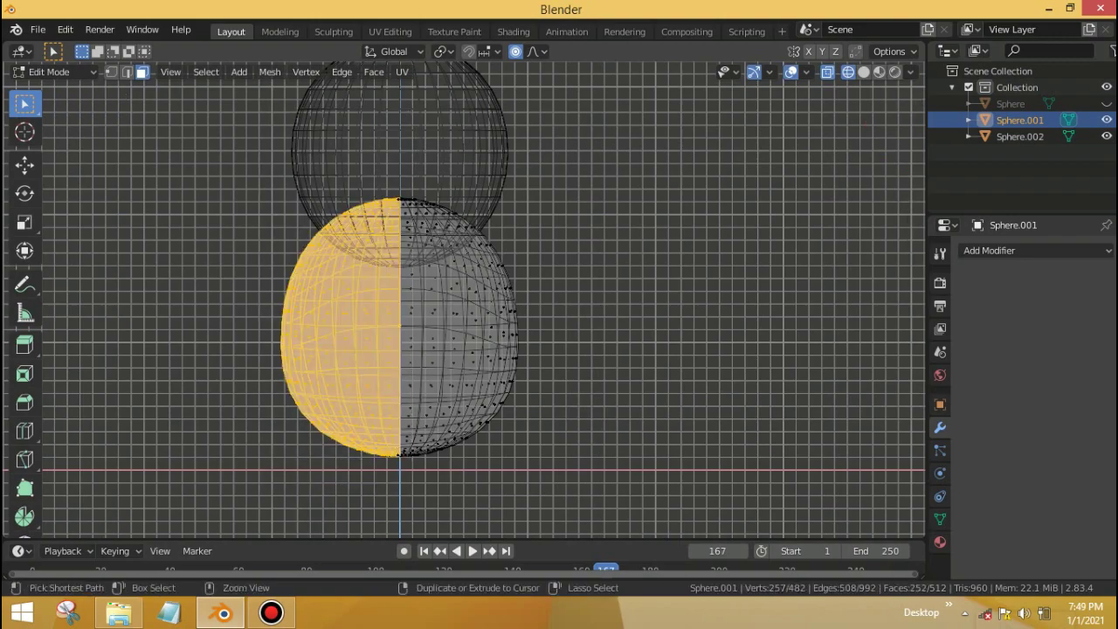
{"action": "middle_click_drag", "start_coordinate": [401, 332], "coordinate": [436, 332]}
{"action": "key", "text": "x"}
{"action": "scroll", "coordinate": [393, 349], "scroll_direction": "up", "scroll_amount": 5}
{"action": "left_click", "coordinate": [381, 384], "text": "shift"}
{"action": "scroll", "coordinate": [382, 384], "scroll_direction": "down", "scroll_amount": 4}
{"action": "key", "text": "x"}
{"action": "left_click", "coordinate": [437, 332]}
Step: Add a Mirror modifier on the X axis with Clipping to the half body and return to solid shading
{"action": "left_click", "coordinate": [989, 250]}
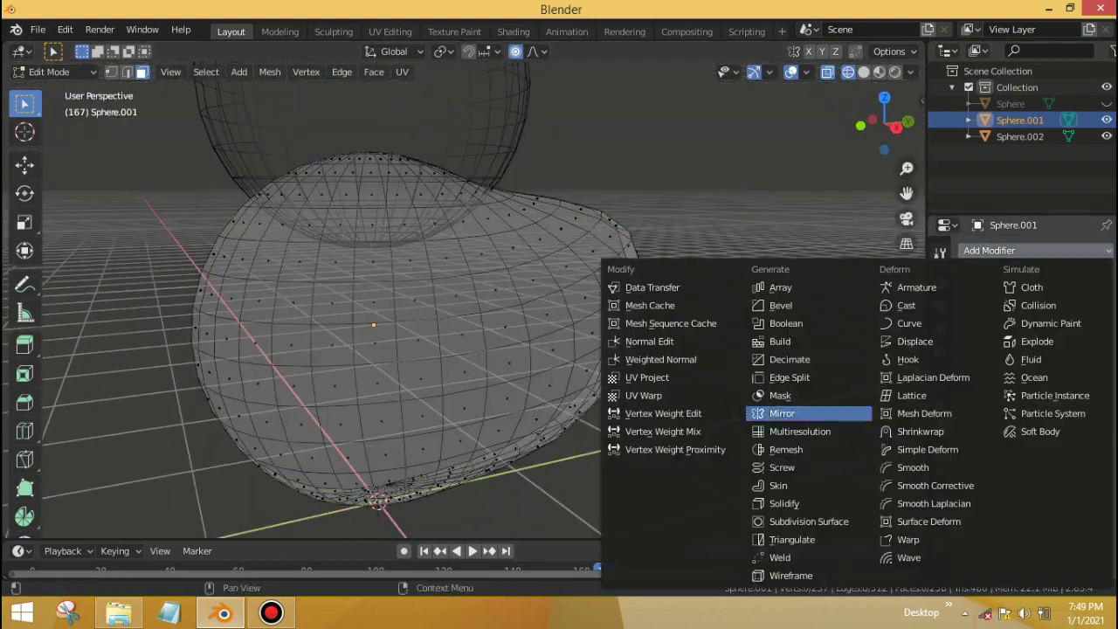
{"action": "left_click", "coordinate": [782, 414]}
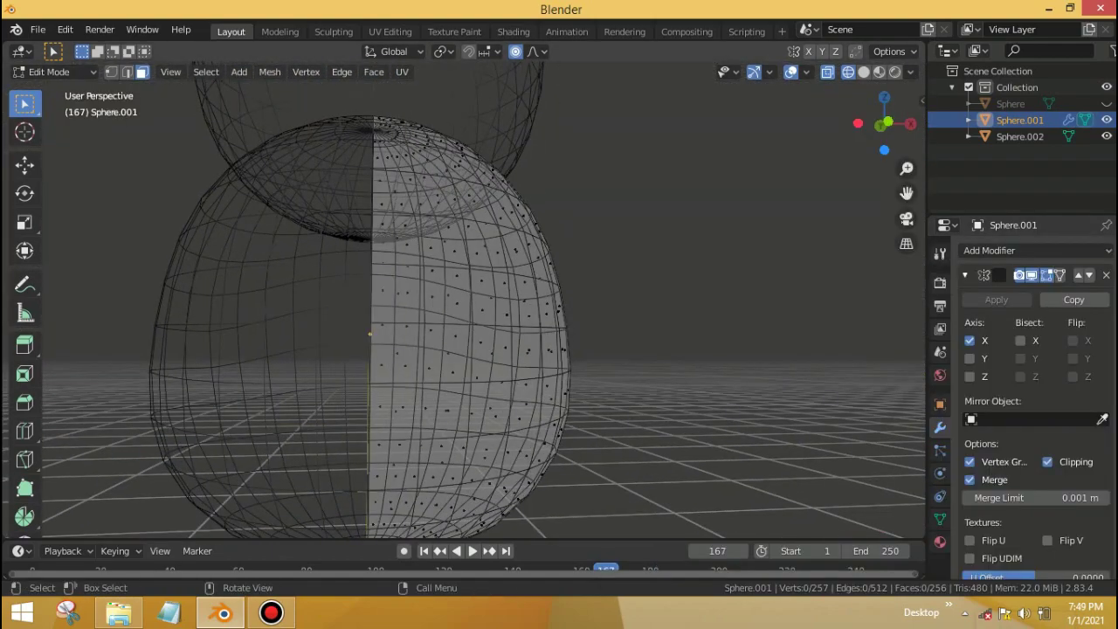
{"action": "middle_click_drag", "start_coordinate": [437, 332], "coordinate": [489, 315]}
{"action": "key", "text": "shift+z"}
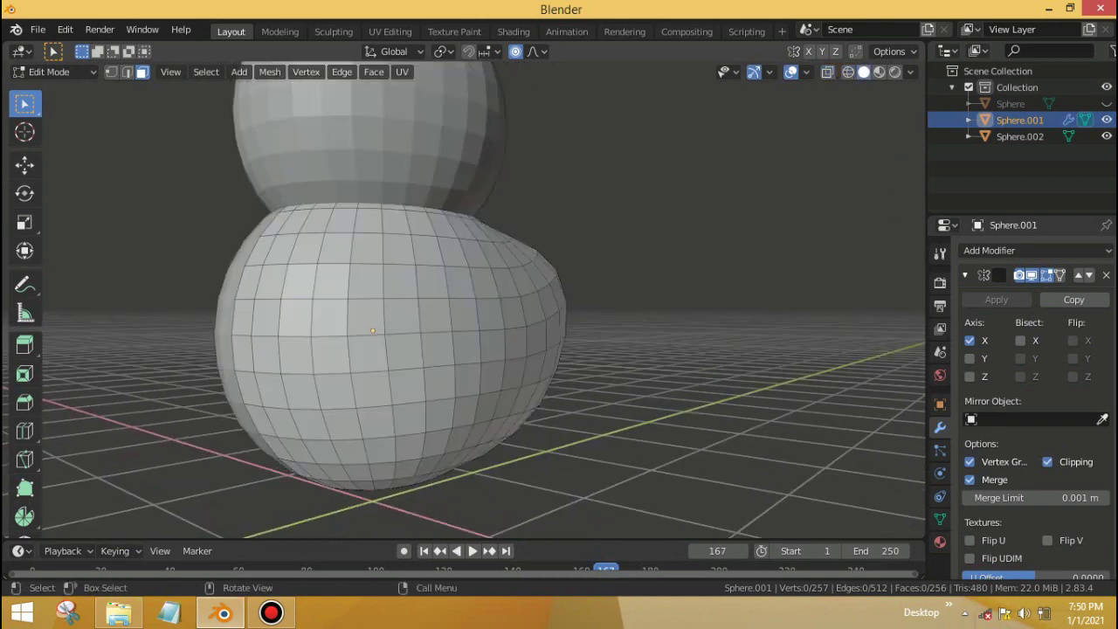
Step: Select a wing-shaped patch of faces on the side of the body and extrude it outward
{"action": "key", "text": "KP_3"}
{"action": "mouse_move", "coordinate": [381, 323]}
{"action": "left_mouse_down"}
{"action": "mouse_move", "coordinate": [380, 368]}
{"action": "mouse_move", "coordinate": [412, 302]}
{"action": "left_mouse_up"}
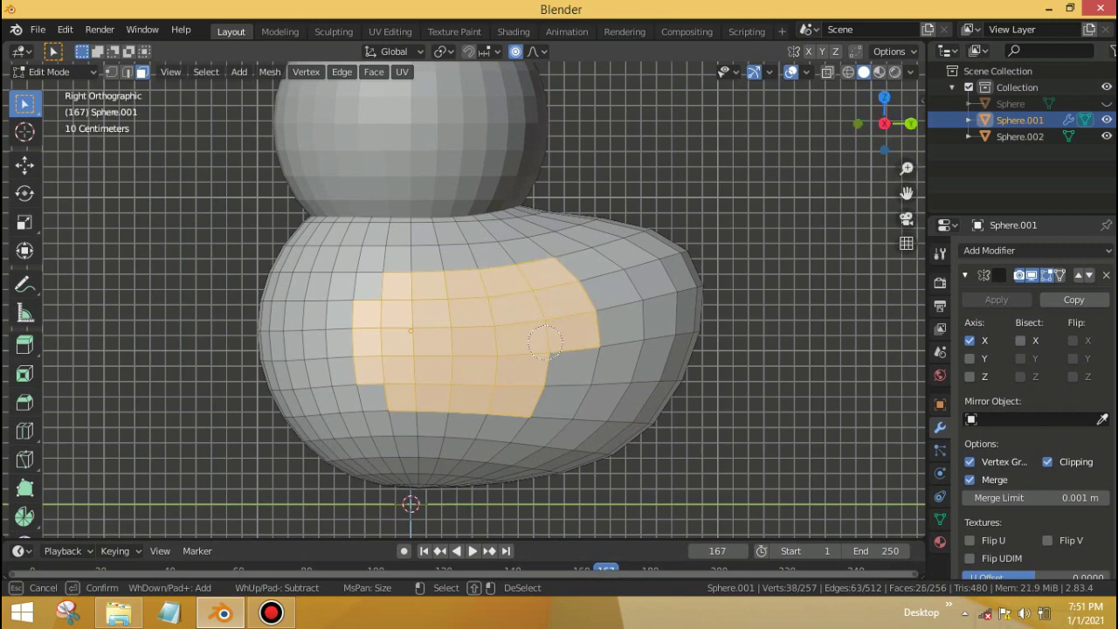
{"action": "key", "text": "1"}
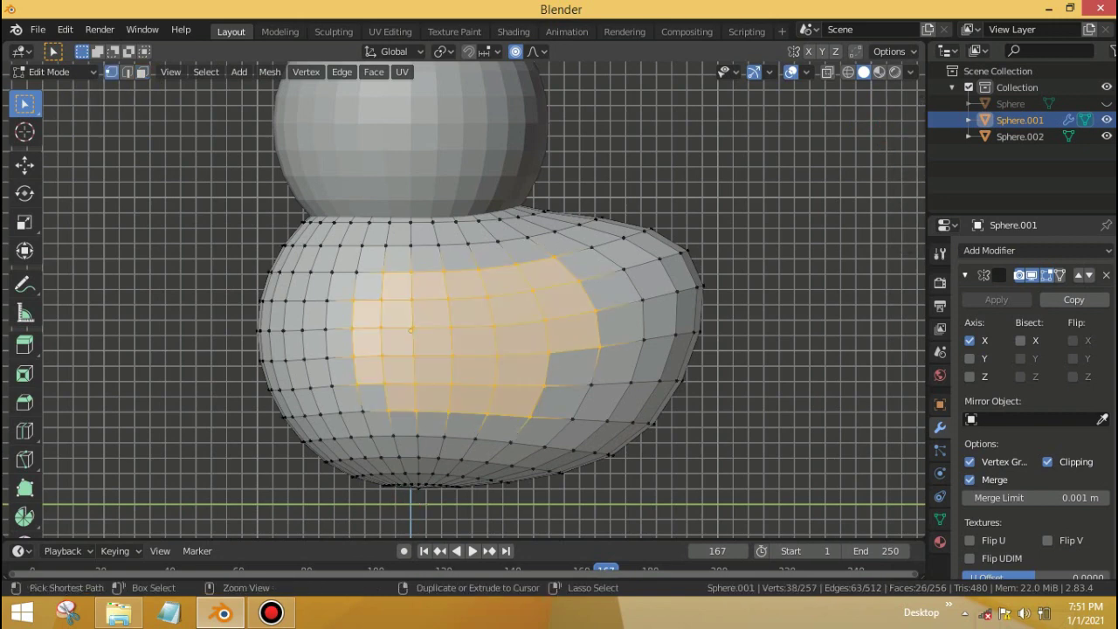
{"action": "scroll", "coordinate": [411, 330], "scroll_direction": "up", "scroll_amount": 3}
{"action": "middle_click_drag", "start_coordinate": [387, 343], "coordinate": [301, 347]}
{"action": "key", "text": "KP_1"}
{"action": "key", "text": "e"}
{"action": "key", "text": "Return"}
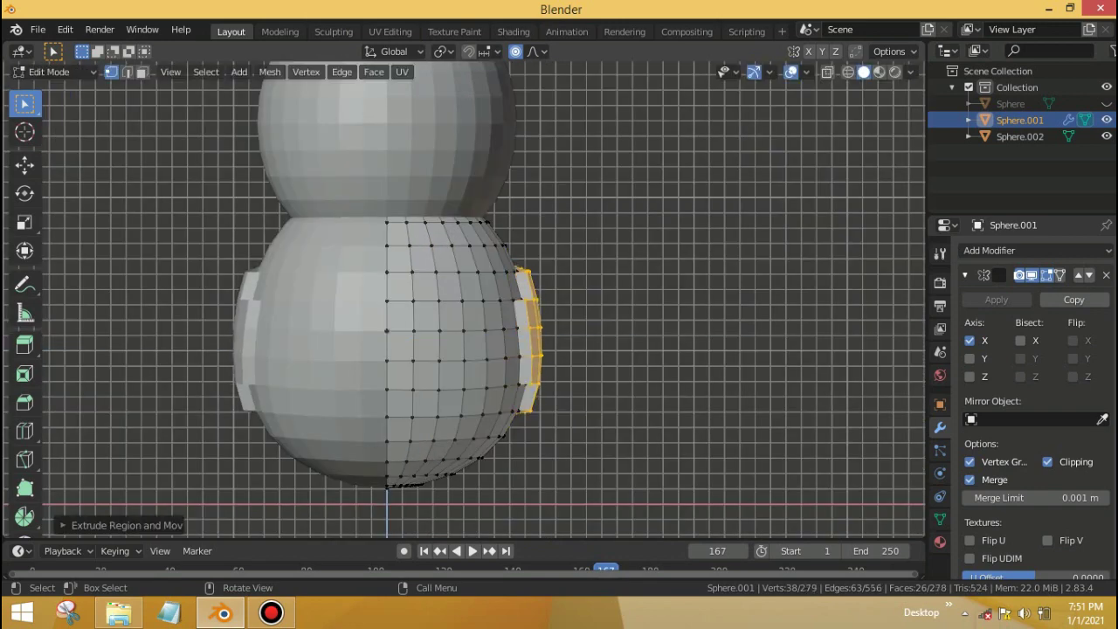
Step: Rotate the extruded wing faces about 6° in the top view so the rear end flares outward, and leave Edit Mode
{"action": "key", "text": "KP_7"}
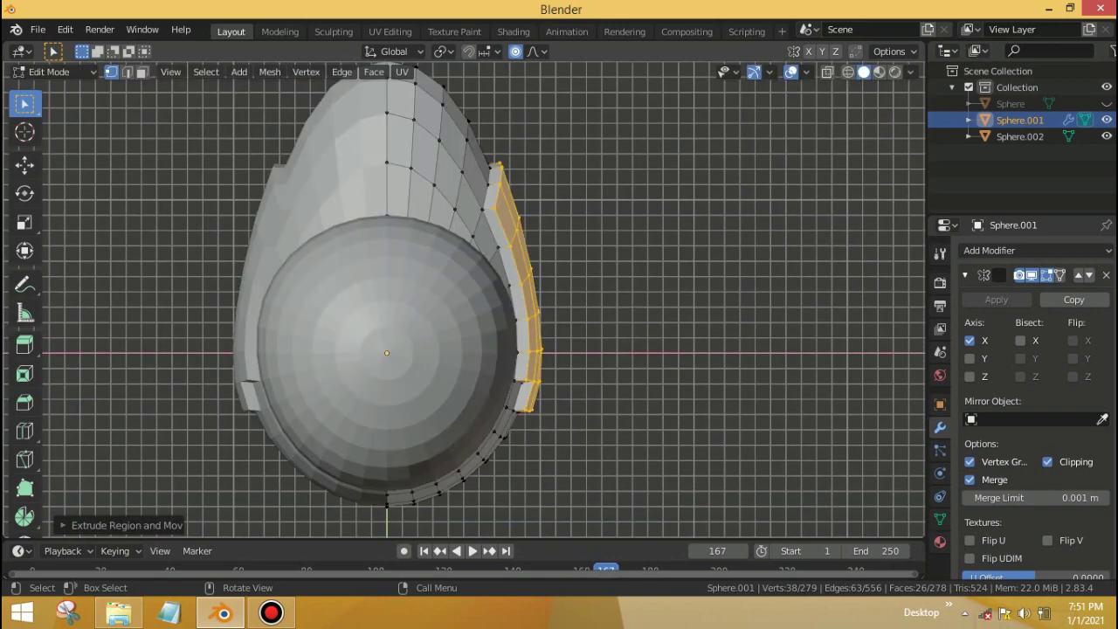
{"action": "key", "text": "r"}
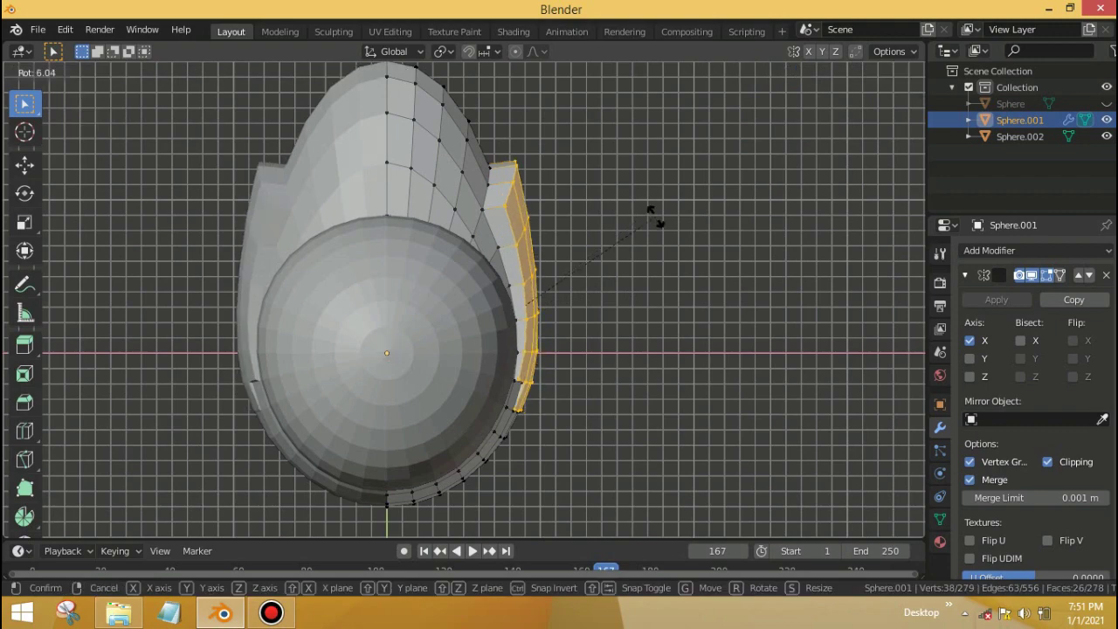
{"action": "key", "text": "Return"}
{"action": "mouse_move", "coordinate": [490, 332]}
{"action": "middle_mouse_down"}
{"action": "mouse_move", "coordinate": [541, 280]}
{"action": "mouse_move", "coordinate": [489, 310]}
{"action": "middle_mouse_up"}
{"action": "key", "text": "Tab"}
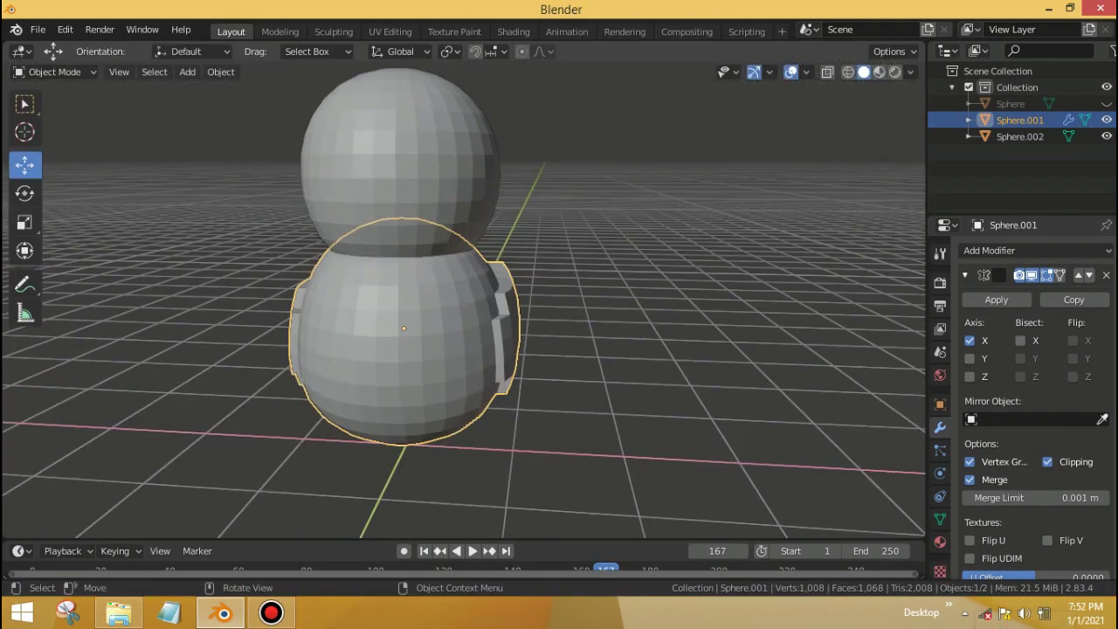
Step: Select the head sphere and open its mesh for editing in the front view
{"action": "left_click", "coordinate": [1019, 136]}
{"action": "key", "text": "ctrl+Tab"}
{"action": "left_click", "coordinate": [53, 72]}
{"action": "left_click", "coordinate": [54, 90]}
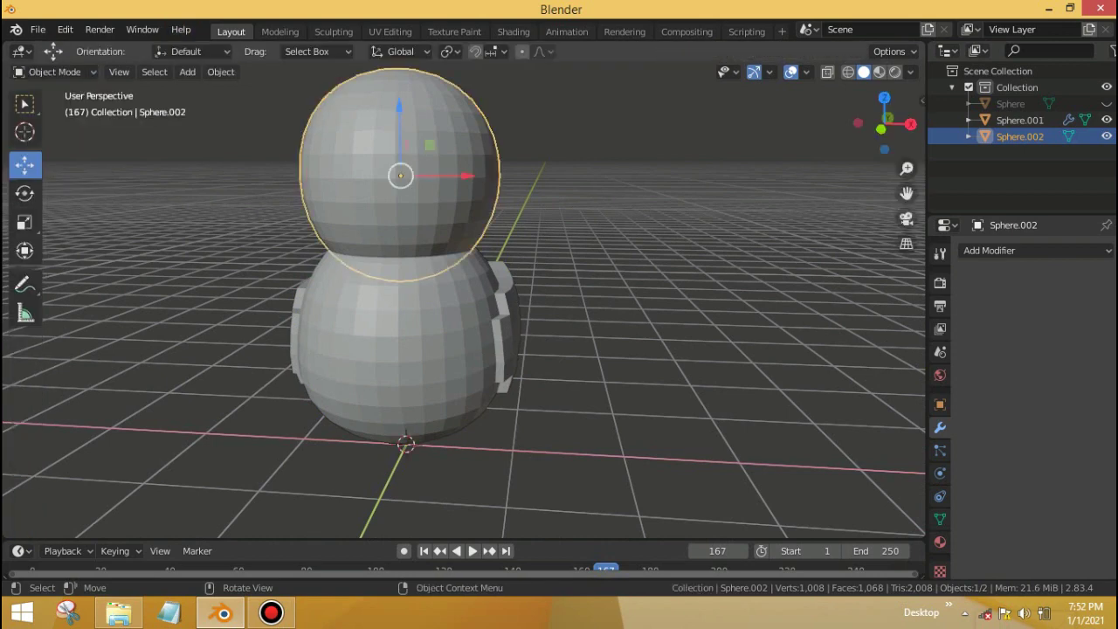
{"action": "key", "text": "KP_1"}
{"action": "scroll", "coordinate": [463, 305], "scroll_direction": "up", "scroll_amount": 4}
{"action": "key", "text": "Tab"}
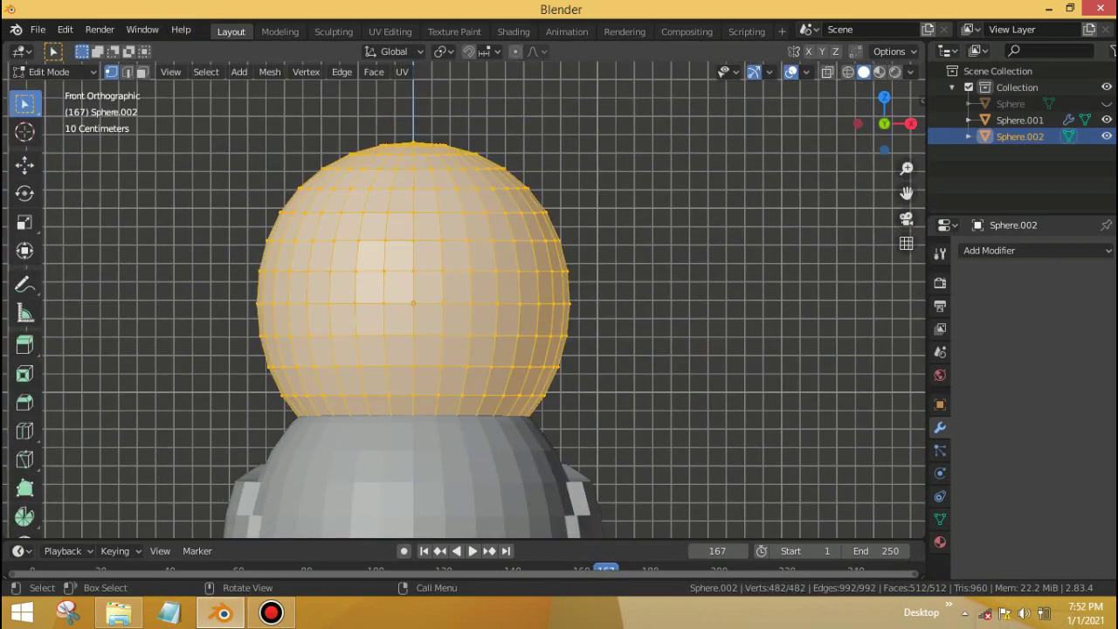
Step: Select the faces of the head sphere's left half through the mesh in wireframe shading and delete them
{"action": "key", "text": "3"}
{"action": "left_click", "coordinate": [399, 319]}
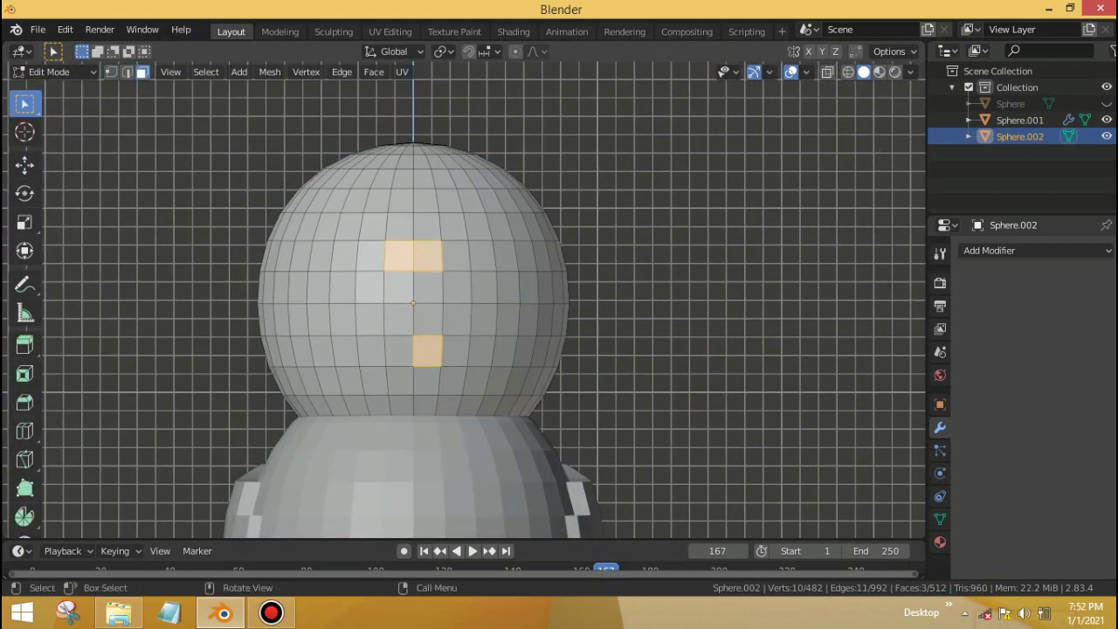
{"action": "left_click", "coordinate": [324, 304]}
{"action": "key", "text": "z"}
{"action": "left_click", "coordinate": [187, 309]}
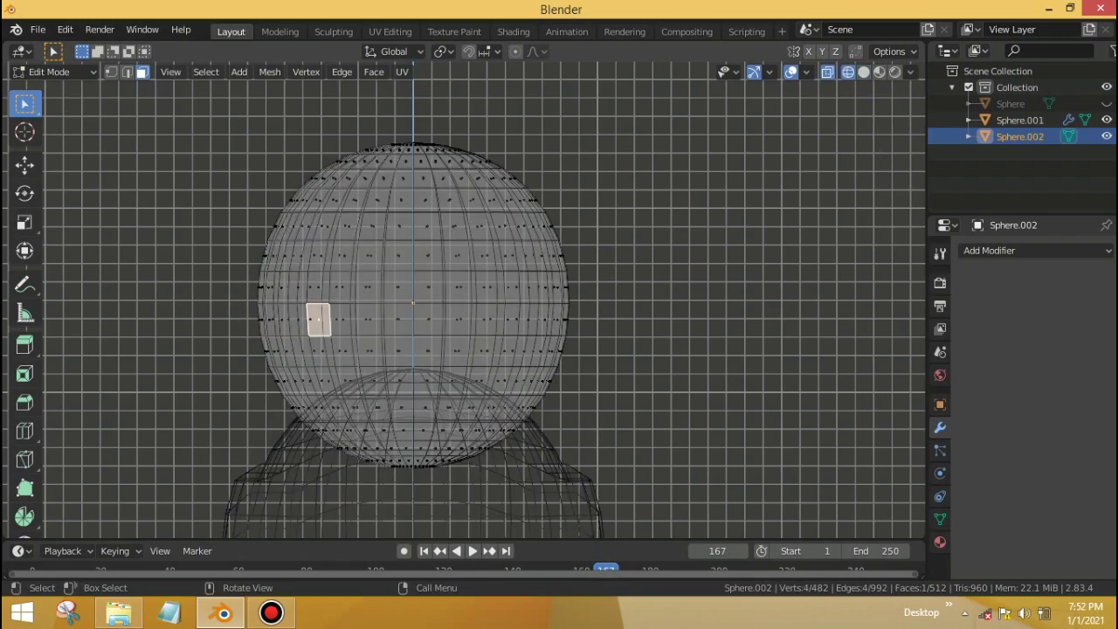
{"action": "left_click_drag", "start_coordinate": [169, 103], "coordinate": [418, 520]}
{"action": "middle_click_drag", "start_coordinate": [417, 521], "coordinate": [437, 367]}
{"action": "key", "text": "x"}
Step: Add a Mirror modifier on the X axis with Clipping to the half head and return to solid shading
{"action": "left_click", "coordinate": [1036, 250]}
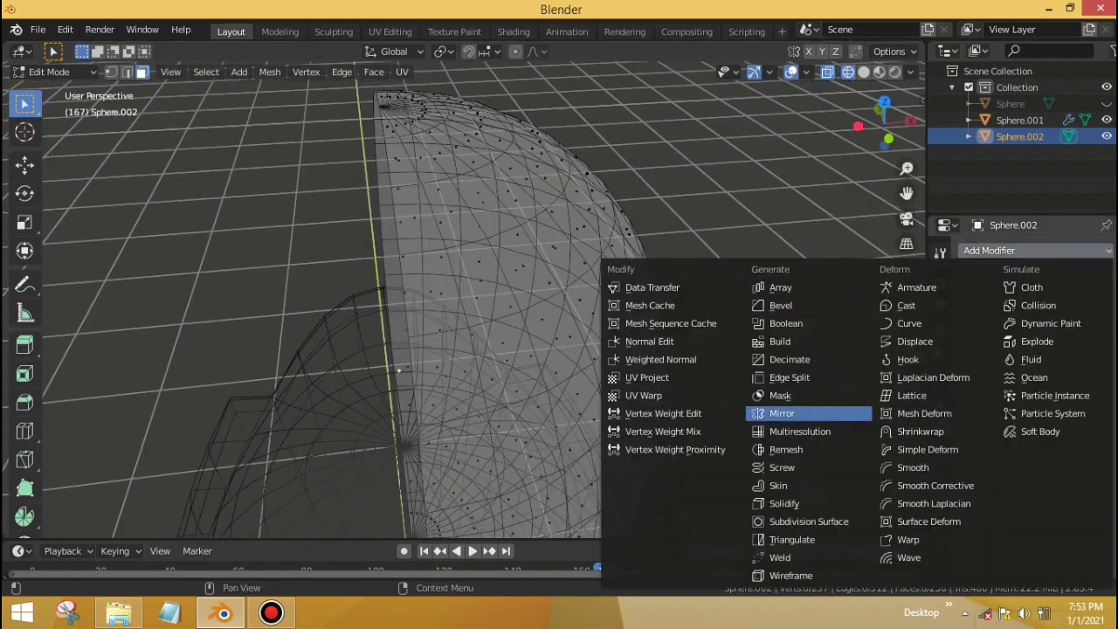
{"action": "left_click", "coordinate": [823, 411]}
{"action": "key", "text": "KP_1"}
{"action": "key", "text": "shift+z"}
{"action": "left_click", "coordinate": [1047, 461]}
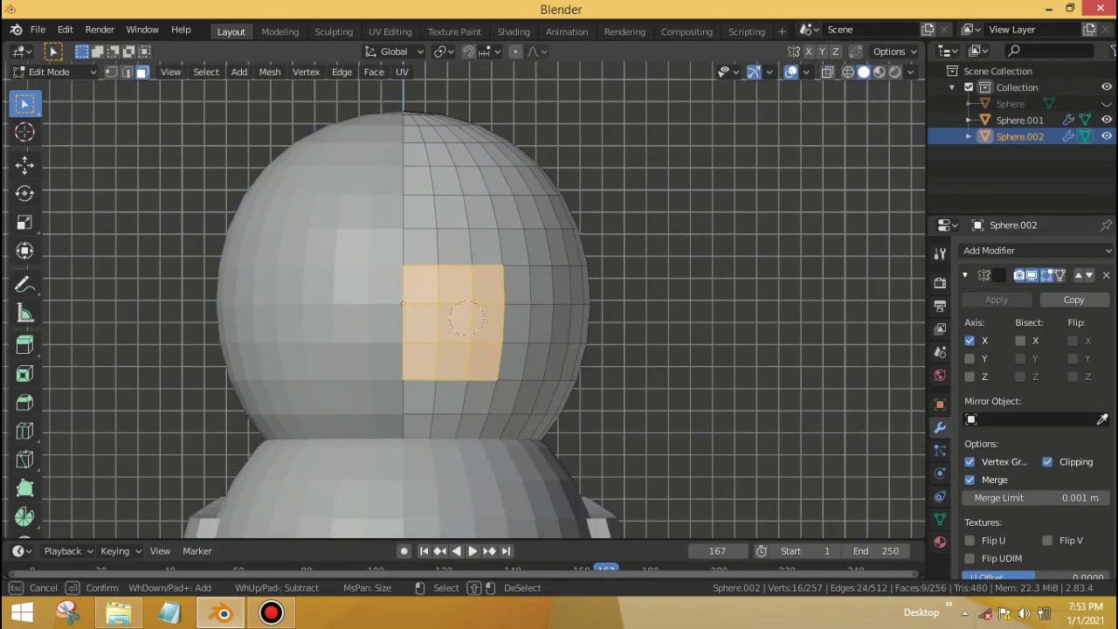
Step: Select a 3 by 3 patch of faces on the front of the head and extrude it forward as a beak
{"action": "key", "text": "Escape"}
{"action": "key", "text": "grave"}
{"action": "left_click", "coordinate": [554, 322]}
{"action": "key", "text": "e"}
{"action": "left_click", "coordinate": [489, 325]}
{"action": "key", "text": "grave"}
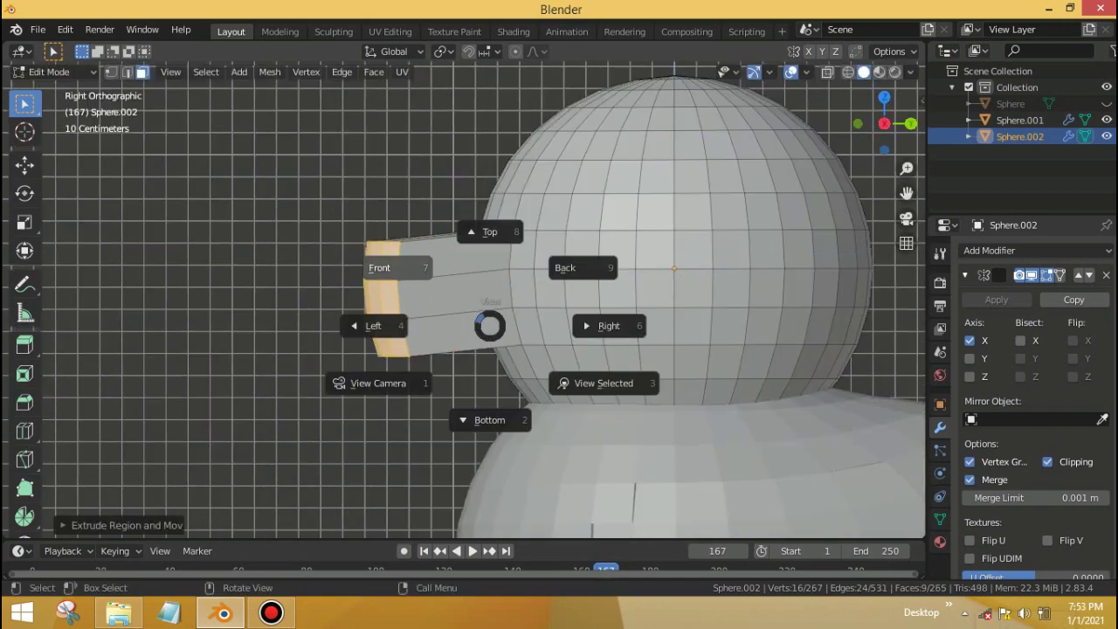
Step: Scale down the extruded beak end in the front view, flattening it and adjusting its width along X
{"action": "key", "text": "7"}
{"action": "key", "text": "s"}
{"action": "left_click", "coordinate": [579, 361]}
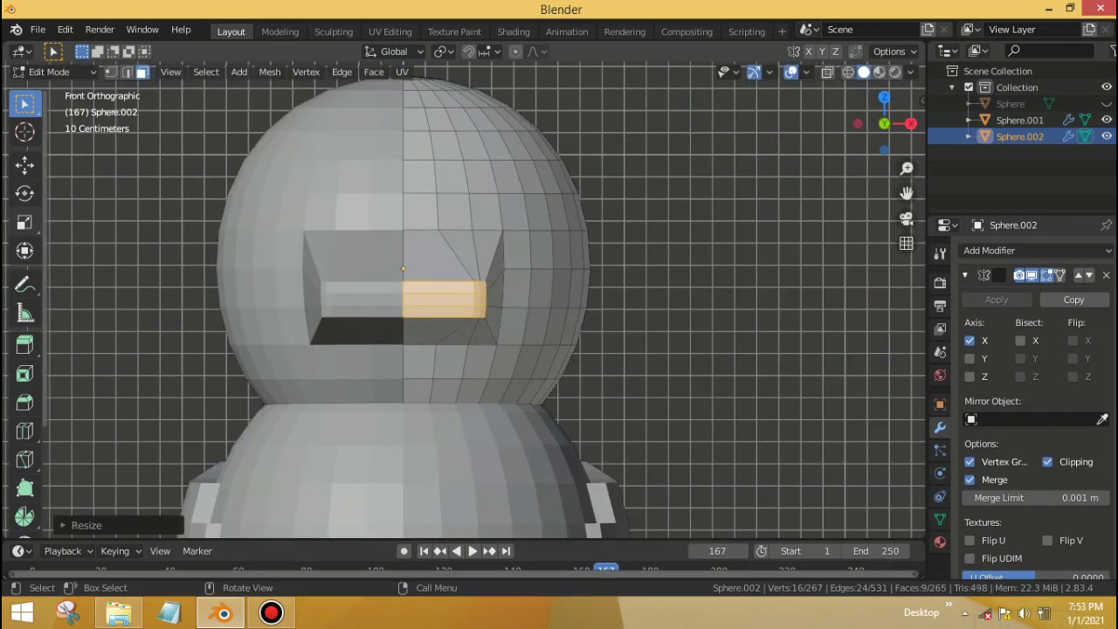
{"action": "key", "text": "s"}
{"action": "key", "text": "x"}
{"action": "left_click", "coordinate": [499, 297]}
Step: Move the side faces of the beak tip inward toward the centre line and leave Edit Mode
{"action": "scroll", "coordinate": [499, 297], "scroll_direction": "up", "scroll_amount": 3}
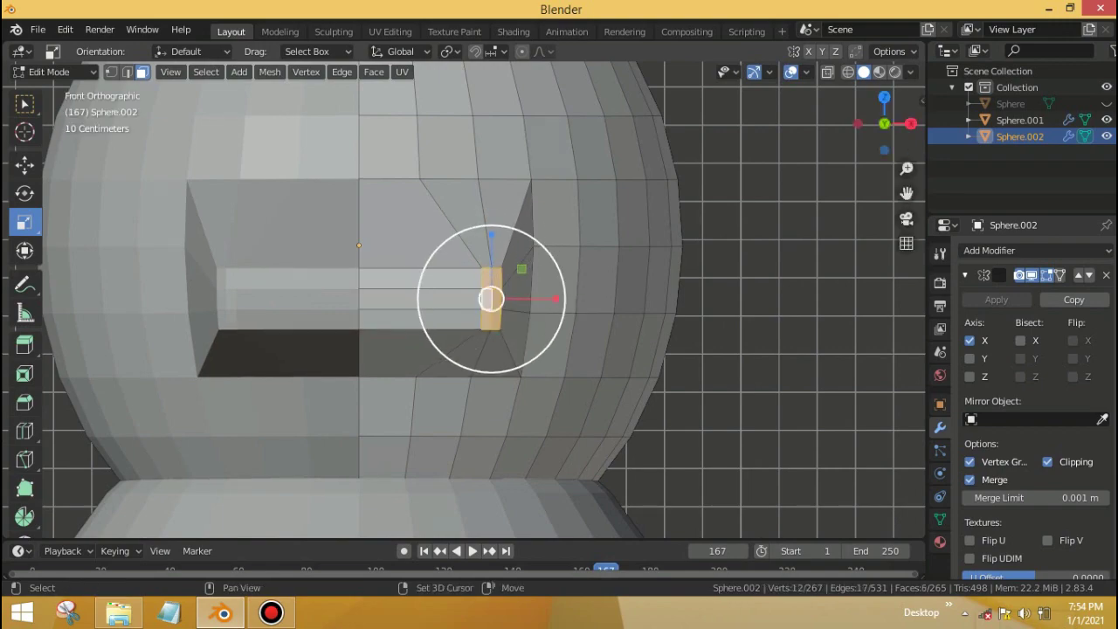
{"action": "key", "text": "g"}
{"action": "key", "text": "Return"}
{"action": "scroll", "coordinate": [463, 297], "scroll_direction": "down", "scroll_amount": 5}
{"action": "middle_click_drag", "start_coordinate": [462, 297], "coordinate": [559, 297]}
{"action": "key", "text": "Tab"}
Step: Edge-slide the edges around the beak's base forward toward the beak tip
{"action": "key", "text": "grave"}
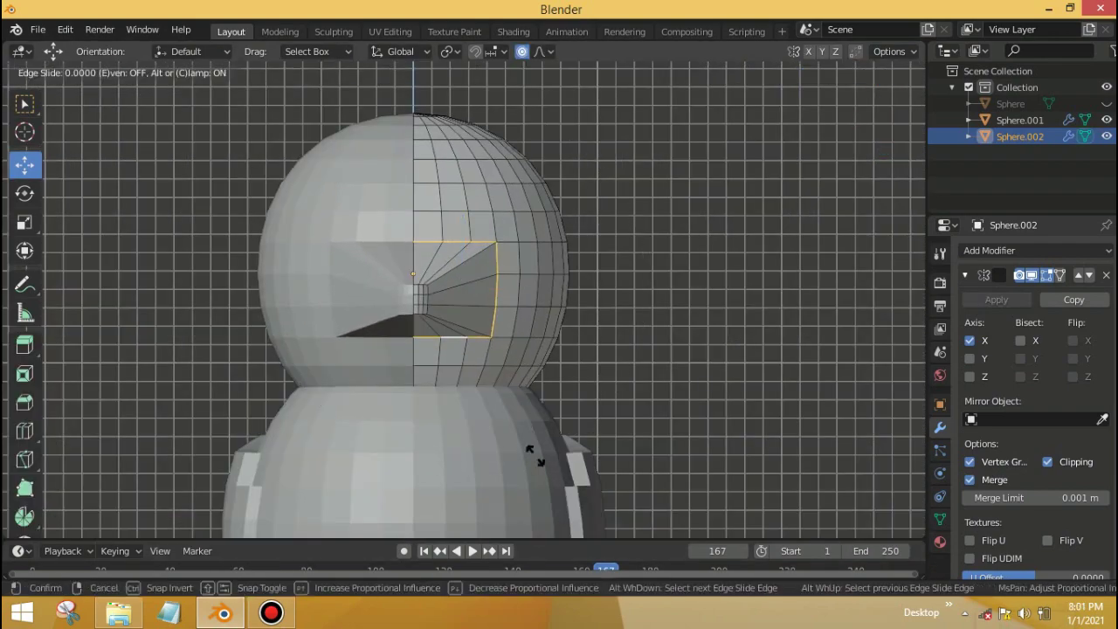
{"action": "left_click", "coordinate": [507, 454]}
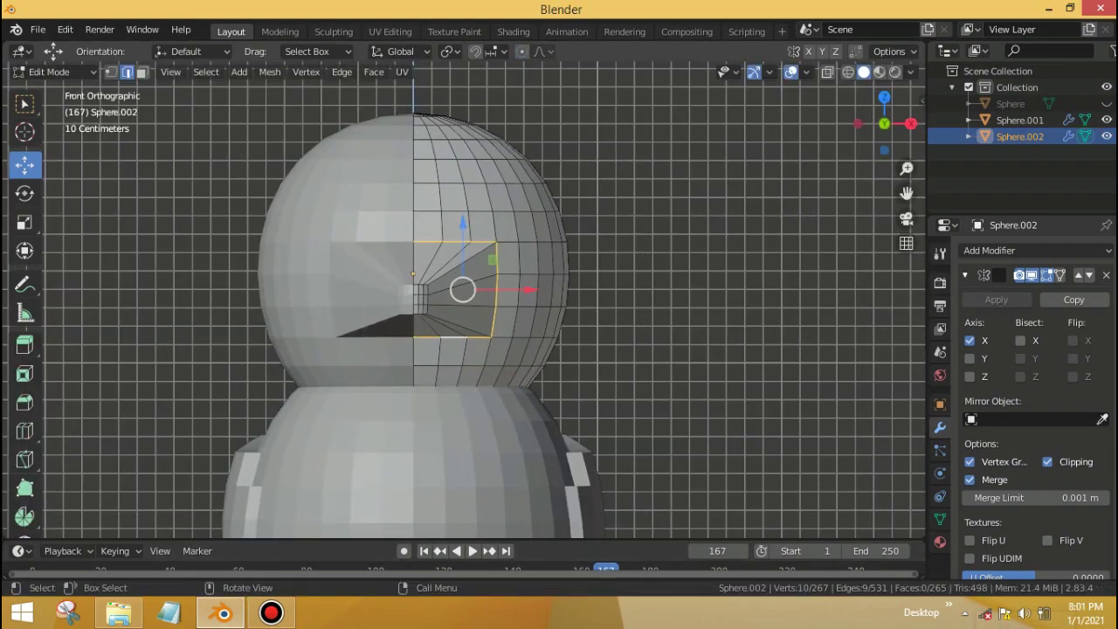
{"action": "key", "text": "g"}
{"action": "key", "text": "g"}
{"action": "left_click", "coordinate": [489, 331]}
Step: Add a horizontal loop cut around the lower part of the head, just below the beak
{"action": "middle_click_drag", "start_coordinate": [489, 332], "coordinate": [463, 306]}
{"action": "key", "text": "ctrl+r"}
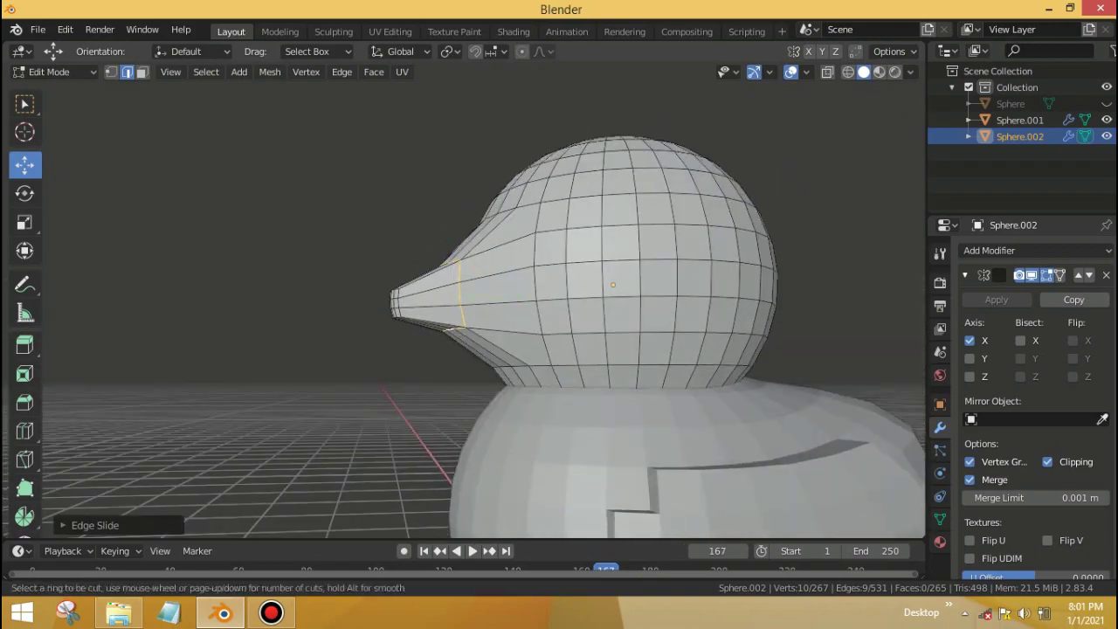
{"action": "middle_click_drag", "start_coordinate": [524, 393], "coordinate": [471, 358]}
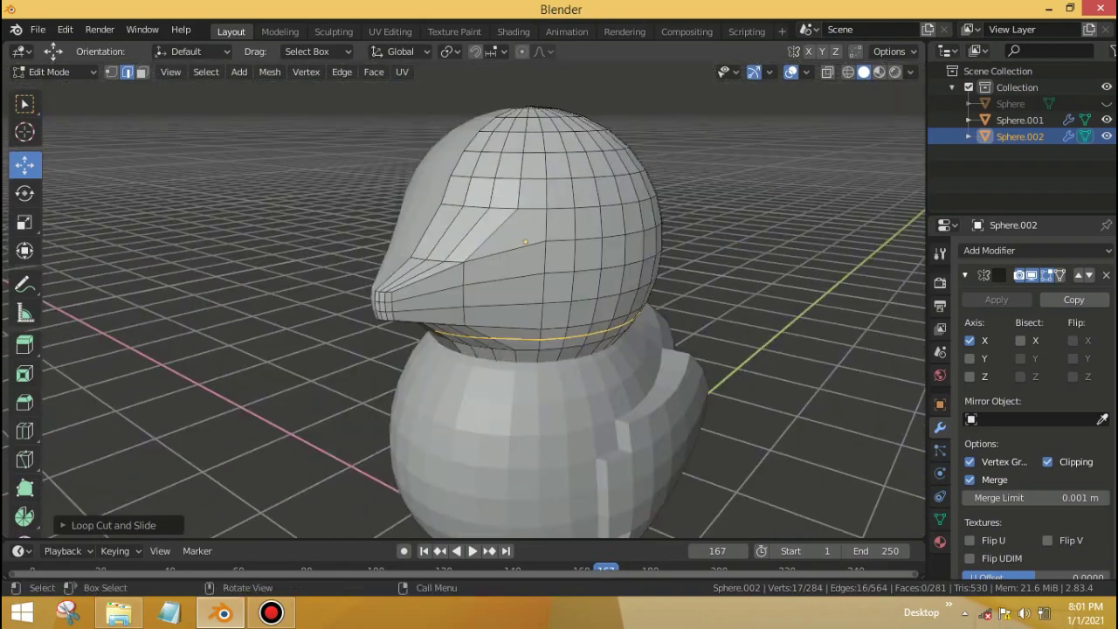
Step: Slide and move individual edges on the forehead above the beak to shape the brow, and leave Edit Mode
{"action": "middle_click_drag", "start_coordinate": [503, 196], "coordinate": [446, 236]}
{"action": "key", "text": "g"}
{"action": "left_click", "coordinate": [471, 201]}
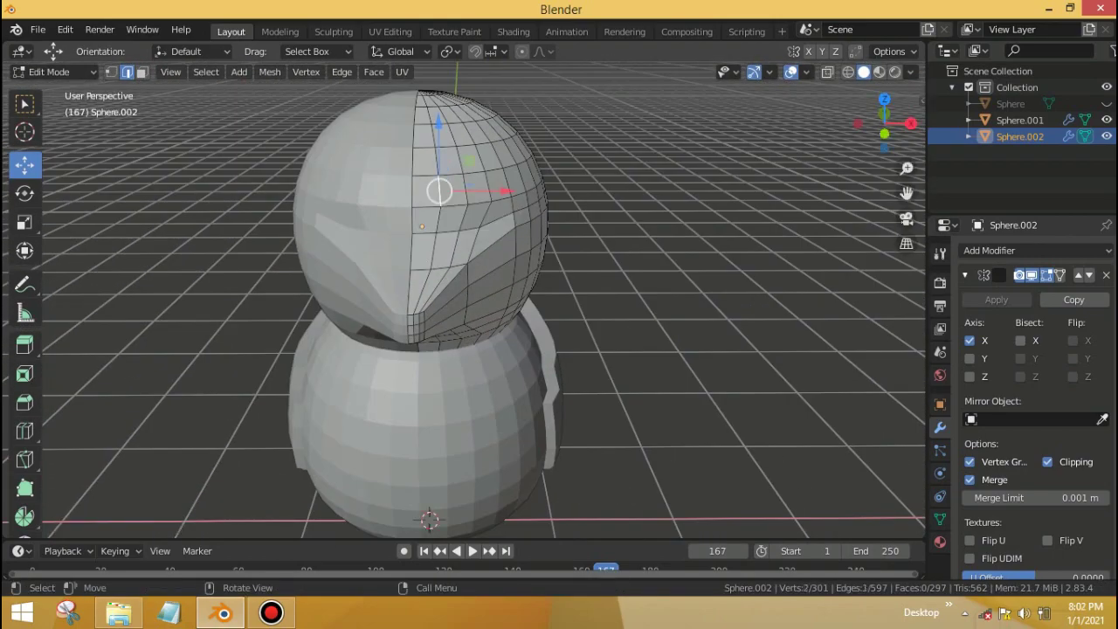
{"action": "key", "text": "g"}
{"action": "key", "text": "g"}
{"action": "left_click", "coordinate": [482, 193]}
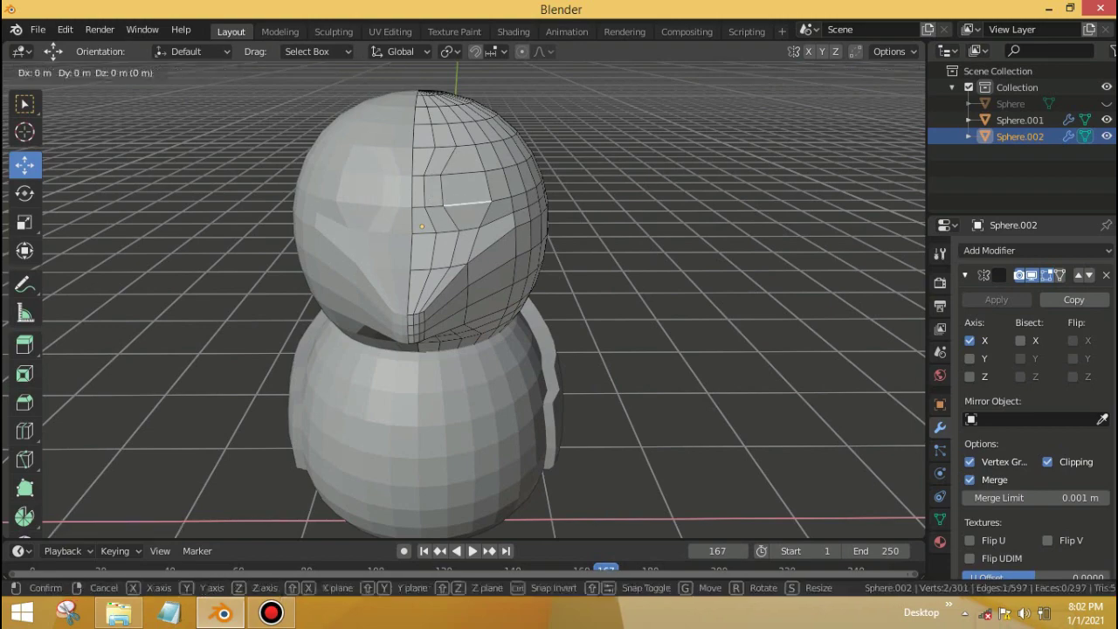
{"action": "key", "text": "g"}
{"action": "left_click", "coordinate": [502, 192]}
{"action": "mouse_move", "coordinate": [502, 188]}
{"action": "middle_mouse_down"}
{"action": "mouse_move", "coordinate": [568, 196]}
{"action": "mouse_move", "coordinate": [489, 196]}
{"action": "middle_mouse_up"}
{"action": "key", "text": "Tab"}
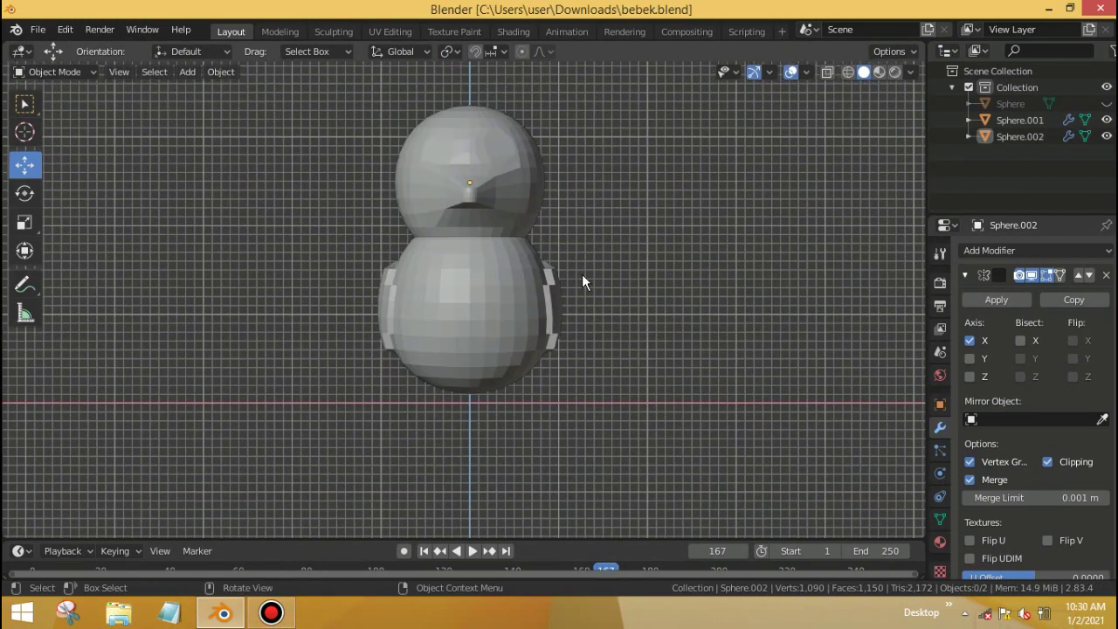
Step: Add a plane and rotate it 90° around the X axis so it stands upright
{"action": "key", "text": "shift+a"}
{"action": "left_click", "coordinate": [623, 262]}
{"action": "key", "text": "r"}
{"action": "key", "text": "x"}
{"action": "key", "text": "9"}
{"action": "key", "text": "0"}
{"action": "key", "text": "Return"}
Step: Move the plane up and forward in the side view so it stands before the face, and open its mesh
{"action": "key", "text": "KP_3"}
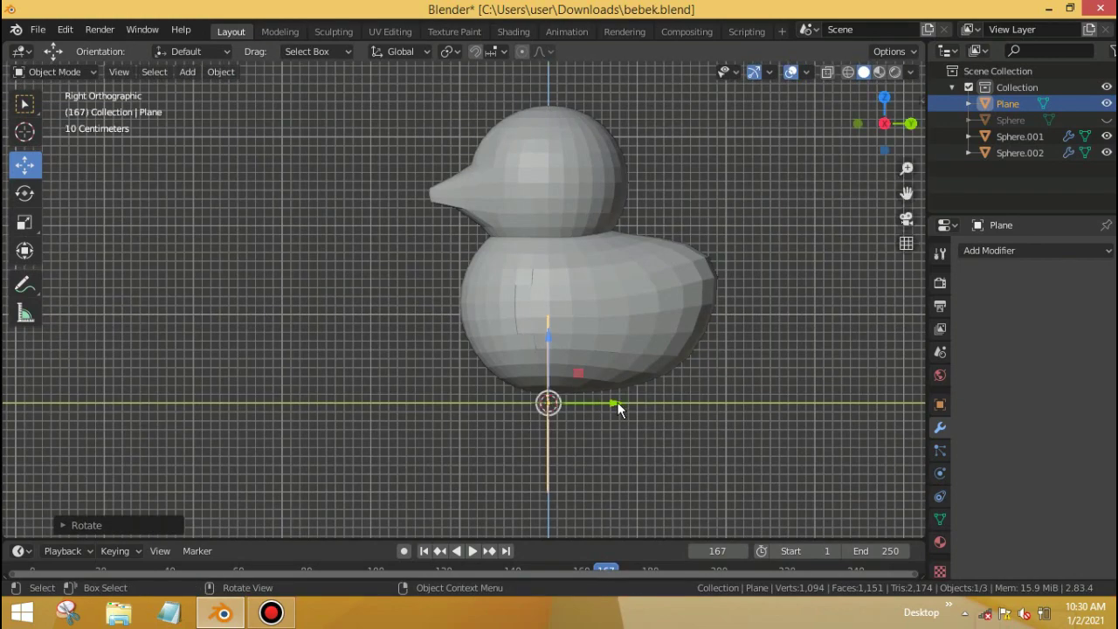
{"action": "left_click_drag", "start_coordinate": [617, 402], "coordinate": [406, 194]}
{"action": "key", "text": "KP_1"}
{"action": "key", "text": "Tab"}
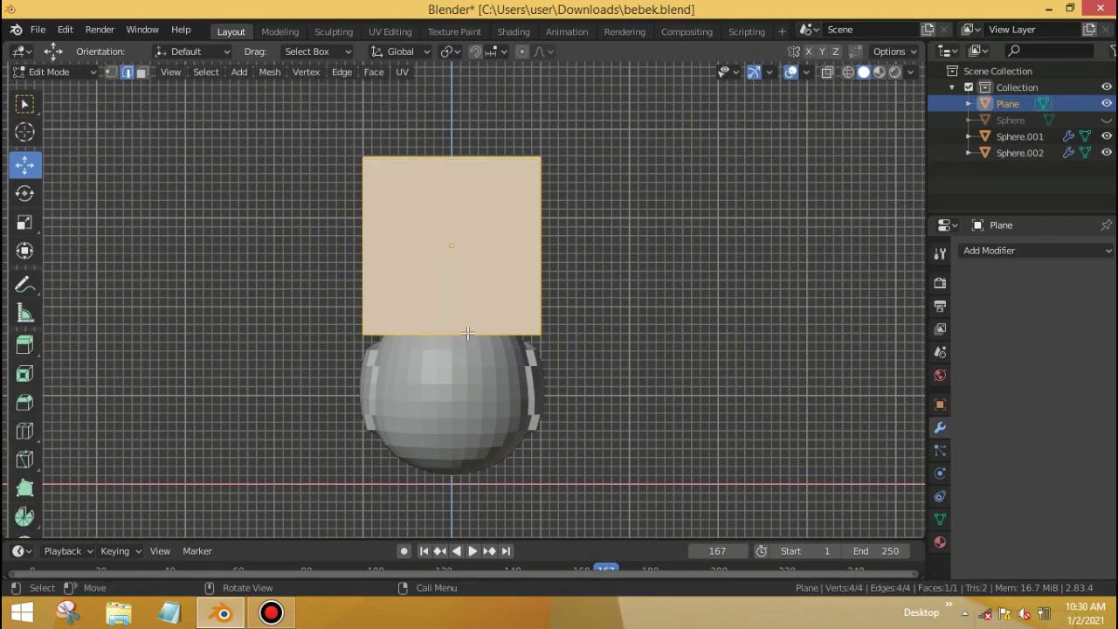
Step: Split the plane vertically with a centred loop cut and delete its left half
{"action": "key", "text": "ctrl+r"}
{"action": "left_click", "coordinate": [453, 295]}
{"action": "right_click", "coordinate": [452, 295]}
{"action": "key", "text": "3"}
{"action": "left_click", "coordinate": [413, 287]}
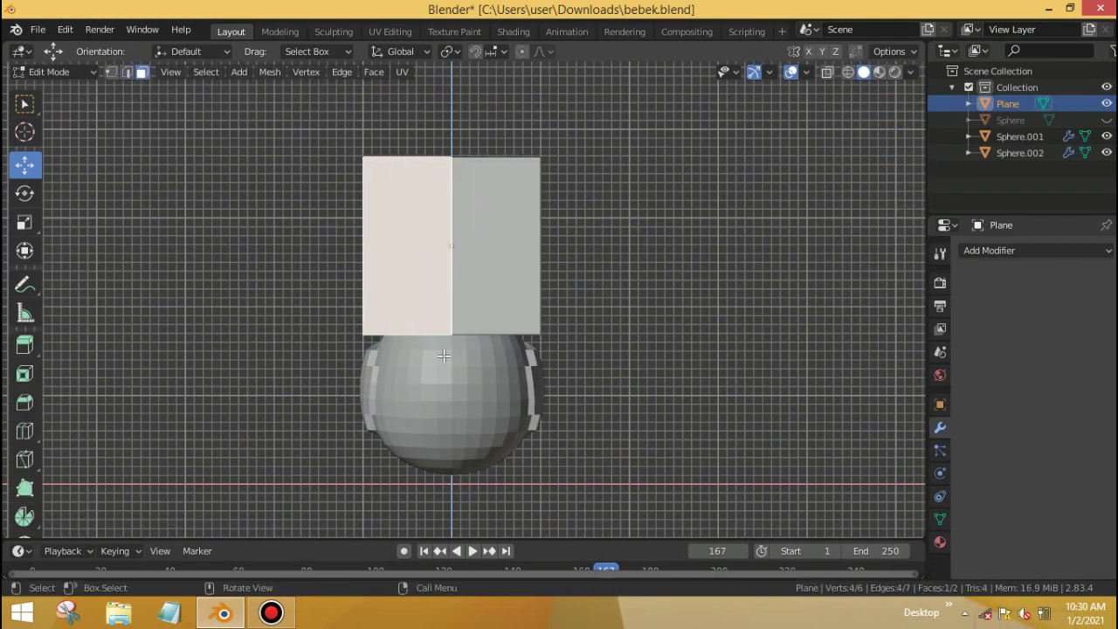
{"action": "key", "text": "x"}
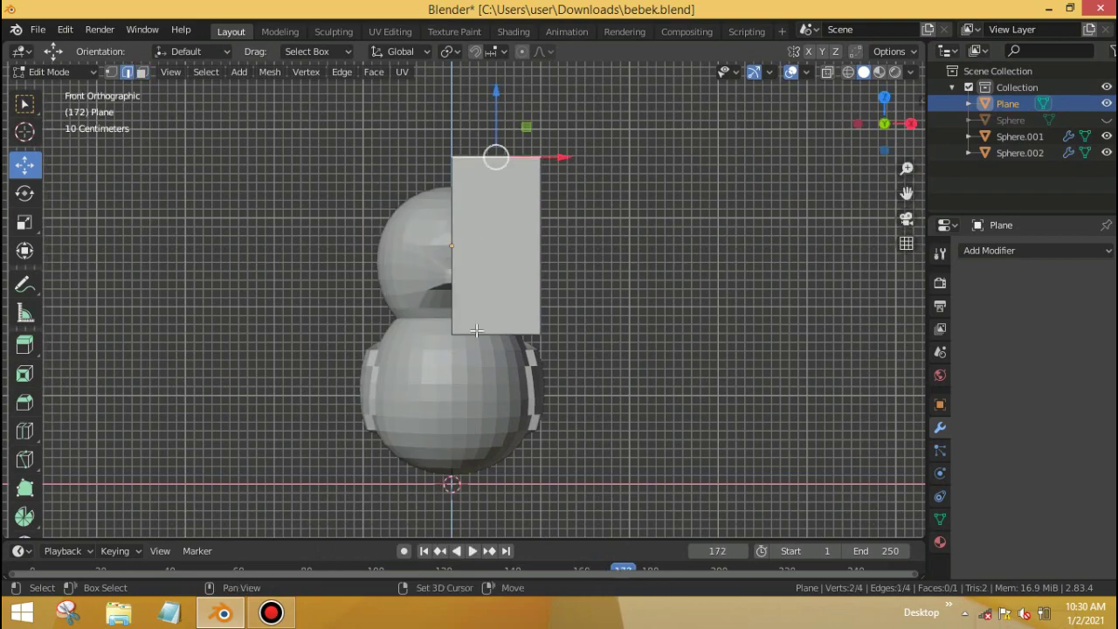
Step: Reduce the half plane's height by bringing its horizontal edges together, and scale the whole face to about 0.67
{"action": "key", "text": "s"}
{"action": "left_click", "coordinate": [500, 247]}
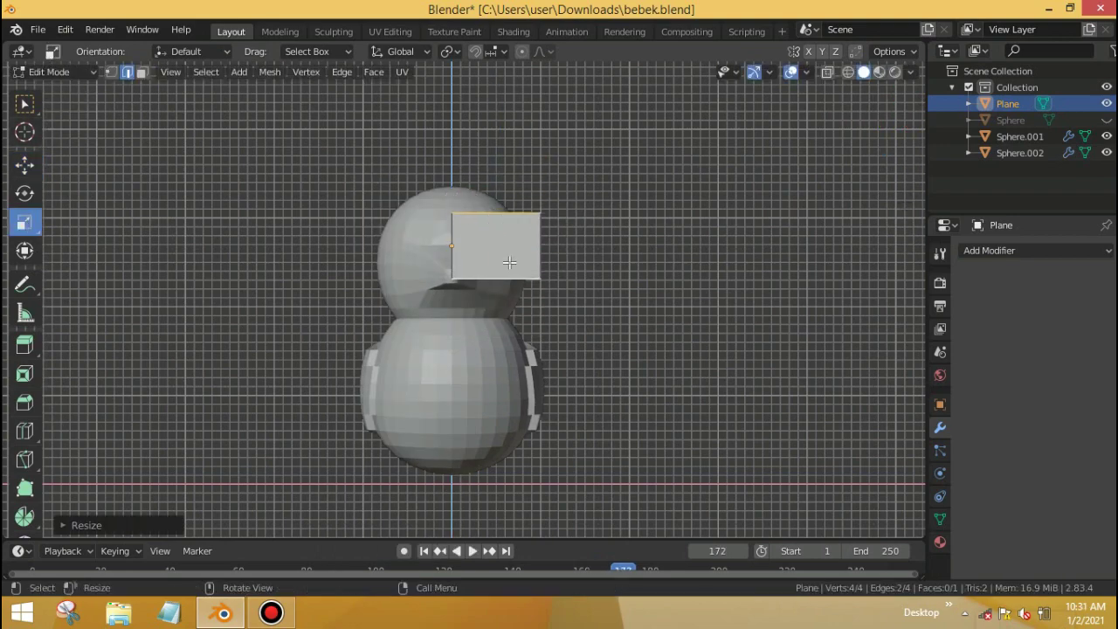
{"action": "scroll", "coordinate": [586, 376], "scroll_direction": "up", "scroll_amount": 4}
{"action": "key", "text": "a"}
{"action": "key", "text": "s"}
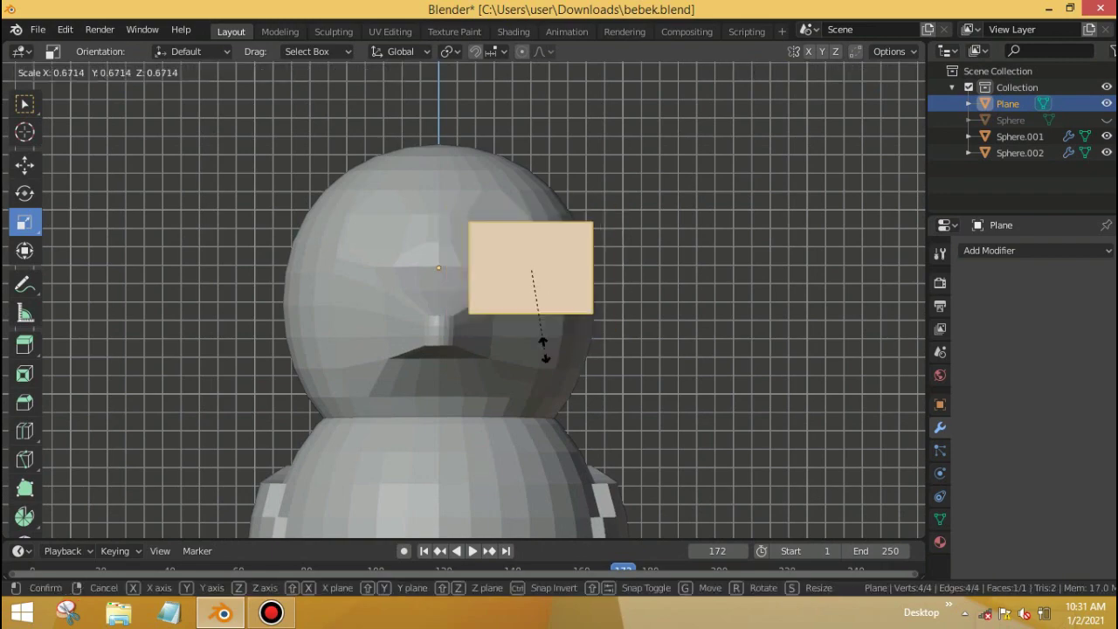
{"action": "left_click", "coordinate": [547, 357]}
Step: Move the small rectangle toward the centre and upward over the eye position on the head
{"action": "scroll", "coordinate": [485, 324], "scroll_direction": "down", "scroll_amount": 3}
{"action": "scroll", "coordinate": [486, 324], "scroll_direction": "up", "scroll_amount": 2}
{"action": "key", "text": "shift+space"}
{"action": "key", "text": "g"}
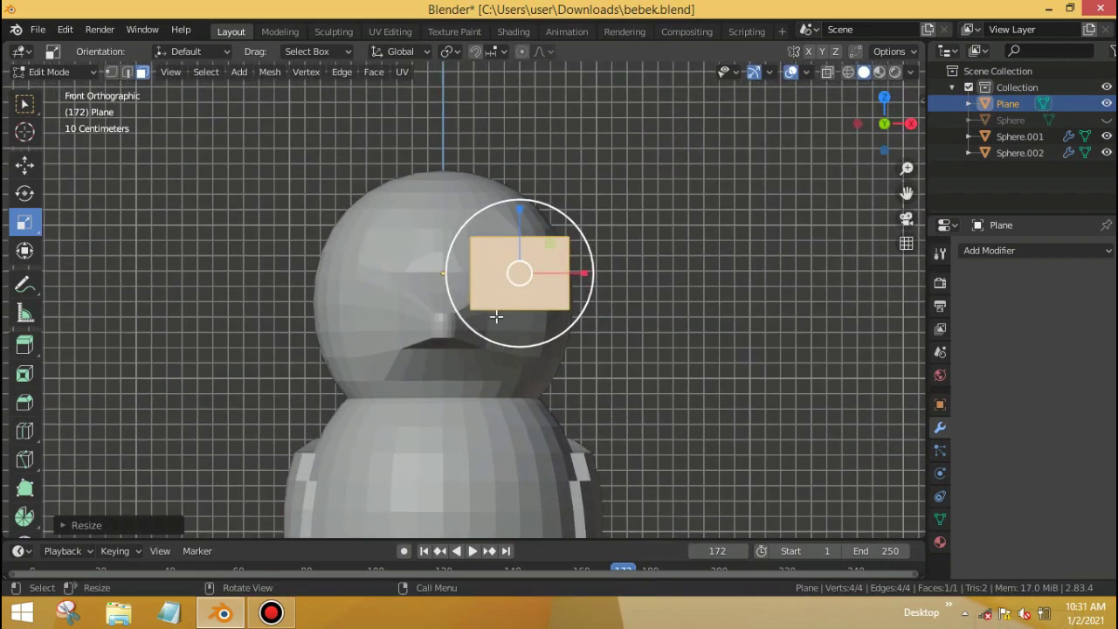
{"action": "left_click_drag", "start_coordinate": [519, 270], "coordinate": [498, 254]}
Step: Add a Shrinkwrap modifier to the eye plane with an offset of 0.01 m
{"action": "left_click", "coordinate": [978, 250]}
{"action": "left_click", "coordinate": [908, 420]}
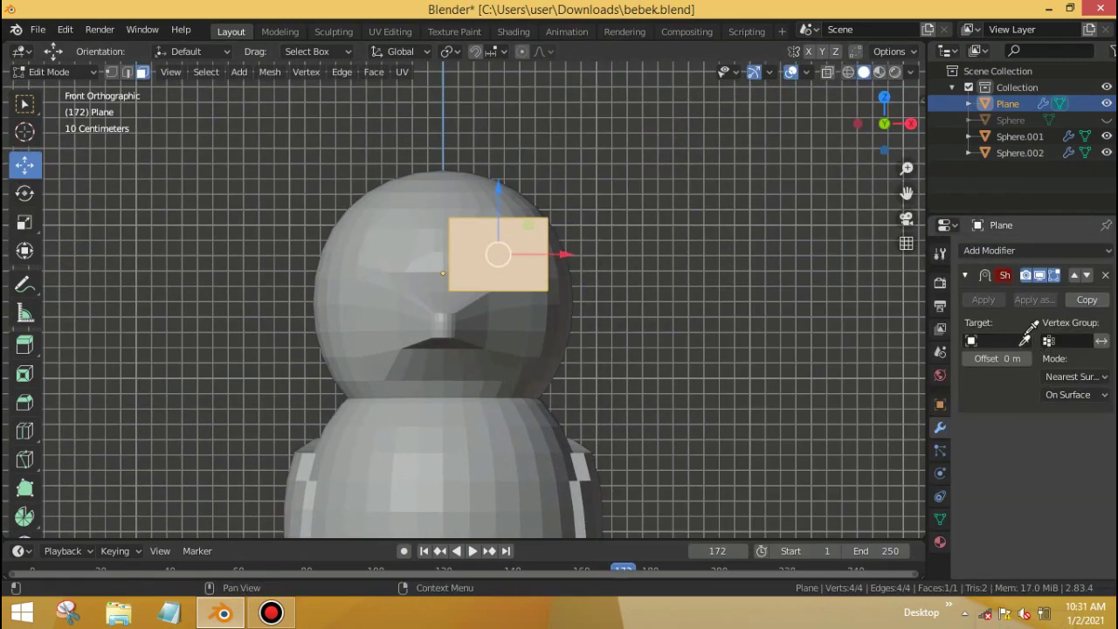
{"action": "left_click", "coordinate": [995, 341]}
{"action": "left_click", "coordinate": [1004, 375]}
{"action": "left_click", "coordinate": [1024, 340]}
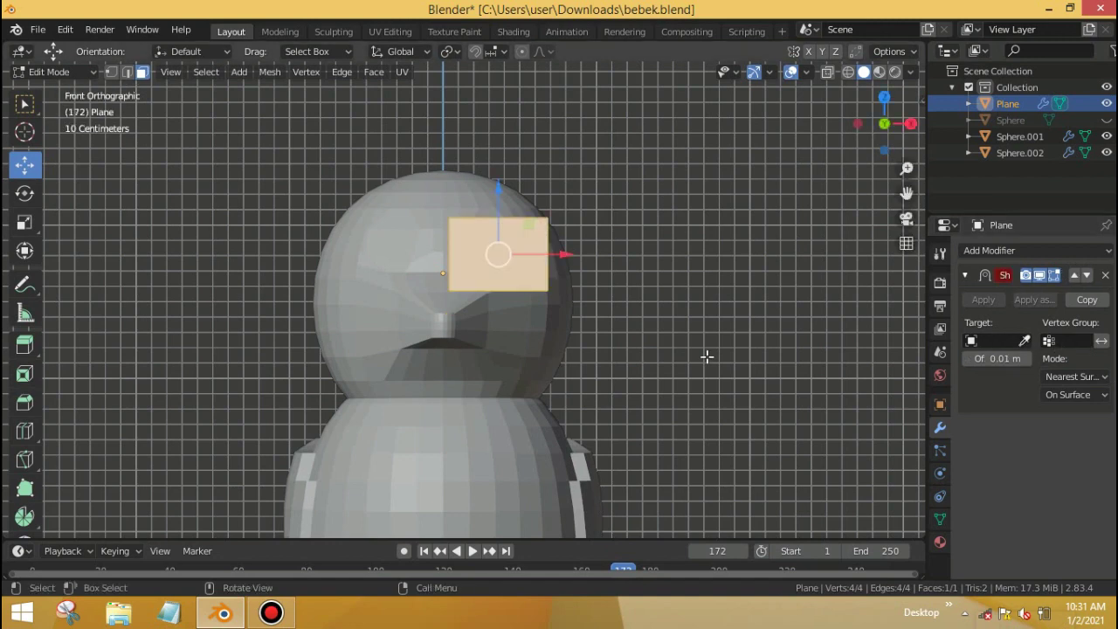
Step: Move the eye face back against the head in the side view and tilt it to follow the forehead's slope
{"action": "key", "text": "KP_3"}
{"action": "key", "text": "g"}
{"action": "left_click", "coordinate": [748, 329]}
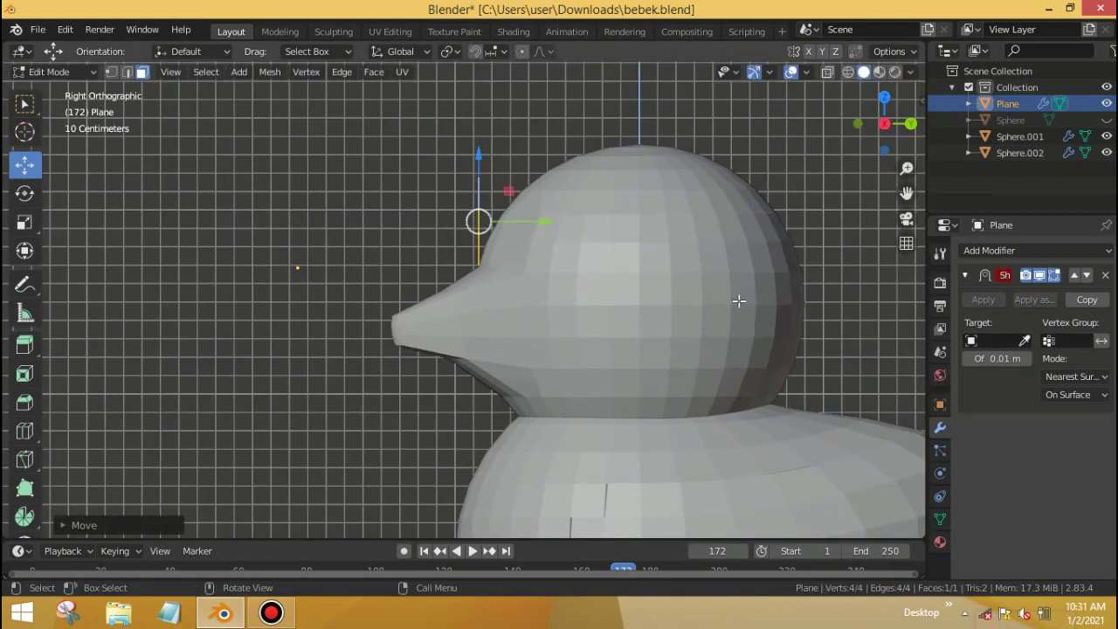
{"action": "key", "text": "r"}
{"action": "left_click", "coordinate": [623, 387]}
{"action": "key", "text": "g"}
{"action": "left_click", "coordinate": [638, 358]}
Step: Rotate the eye face in the top view to follow the head's curvature, and scale it down slightly
{"action": "key", "text": "grave"}
{"action": "left_click", "coordinate": [572, 332]}
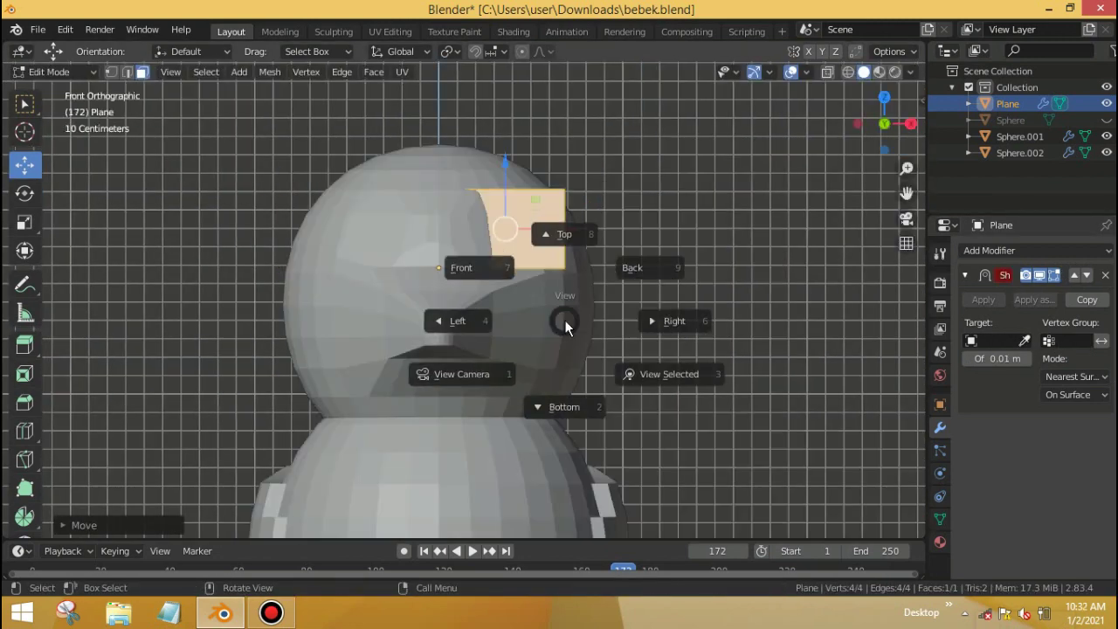
{"action": "key", "text": "KP_7"}
{"action": "key", "text": "r"}
{"action": "left_click", "coordinate": [630, 293]}
{"action": "key", "text": "KP_1"}
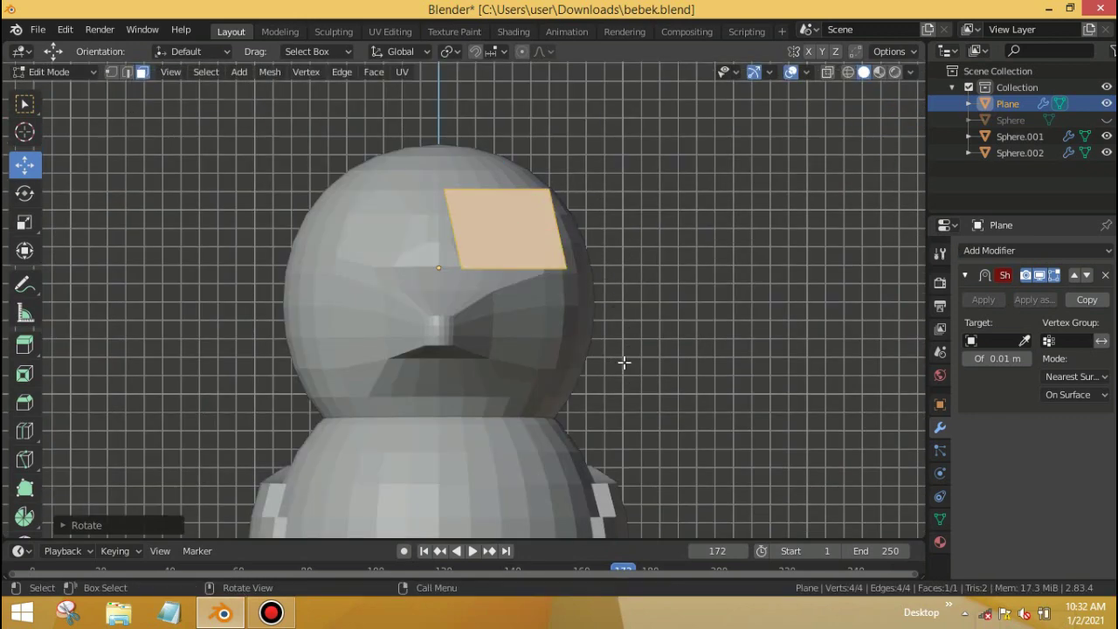
{"action": "left_click", "coordinate": [396, 199]}
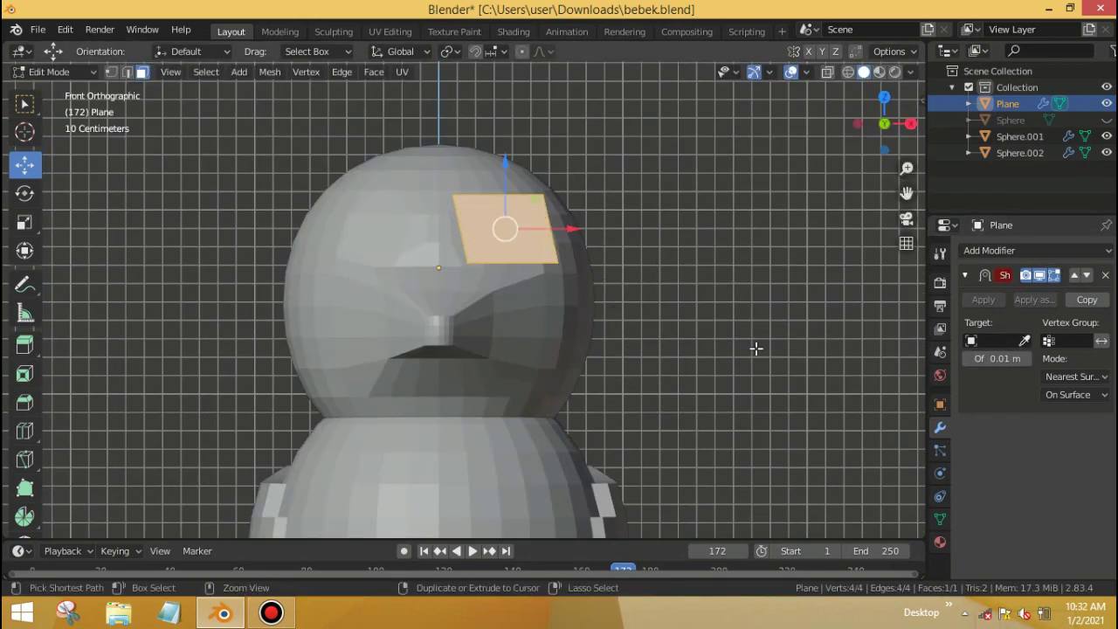
Step: Leave Edit Mode and give the eye plane a Subdivision Surface modifier with viewport level 5
{"action": "key", "text": "Tab"}
{"action": "key", "text": "ctrl+5"}
{"action": "left_click", "coordinate": [1024, 340]}
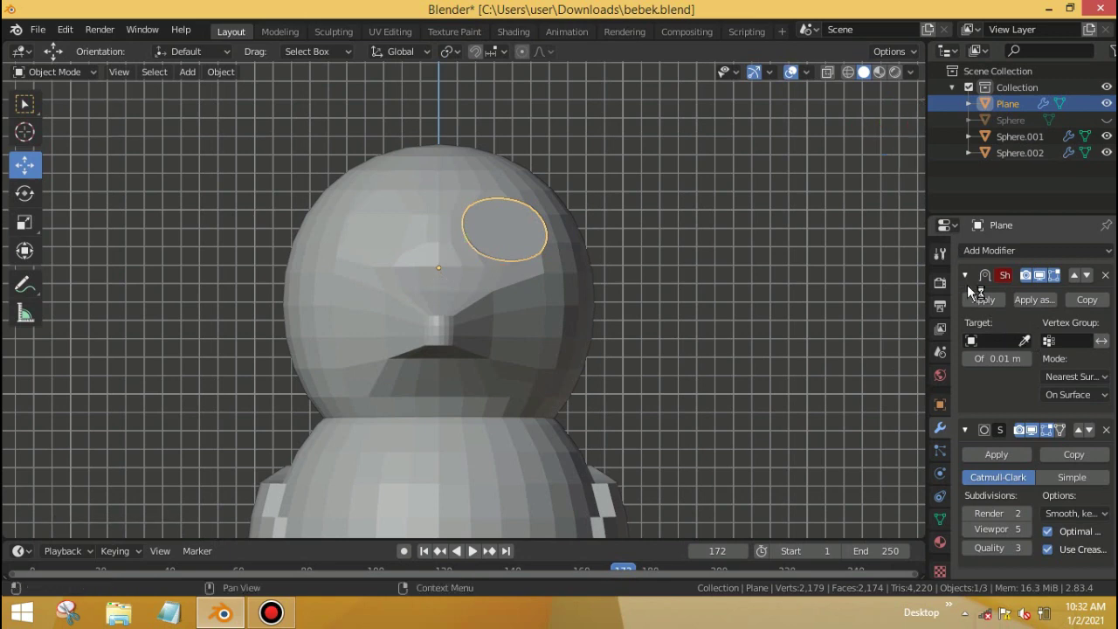
Step: Add a Mirror modifier on the X axis to create the second eye, and collapse the Shrinkwrap settings
{"action": "left_click", "coordinate": [1034, 250]}
{"action": "left_click", "coordinate": [801, 407]}
{"action": "left_click", "coordinate": [965, 275]}
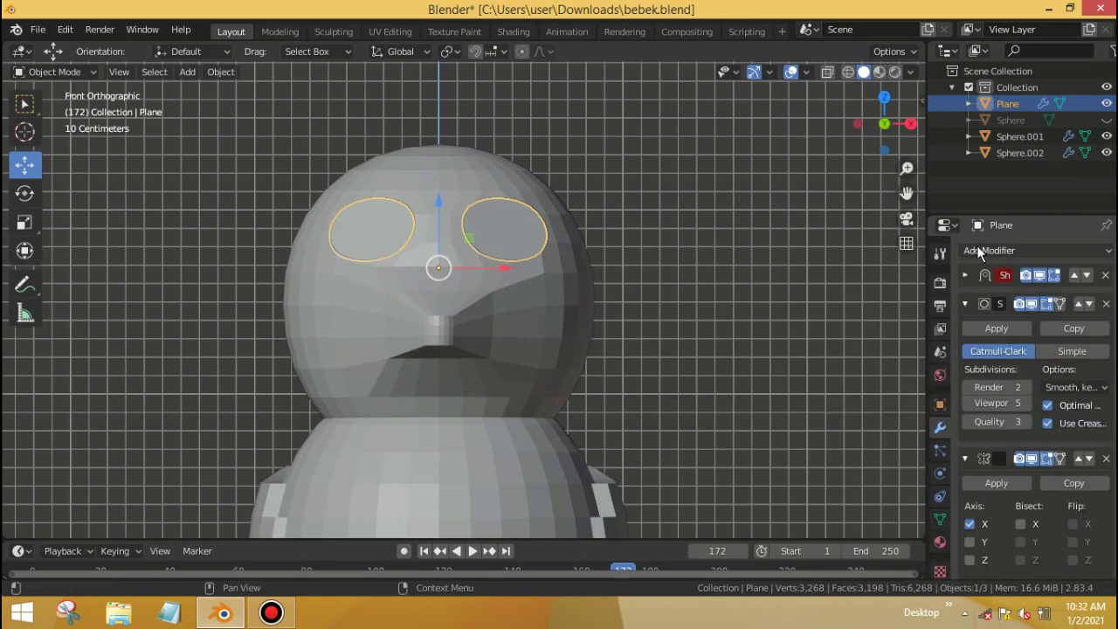
Step: Add a Solidify modifier to the eyes with a thickness of 0.03 m
{"action": "left_click", "coordinate": [979, 253]}
{"action": "left_click", "coordinate": [802, 503]}
{"action": "left_click", "coordinate": [965, 304]}
{"action": "left_click", "coordinate": [965, 333]}
{"action": "left_click", "coordinate": [965, 361]}
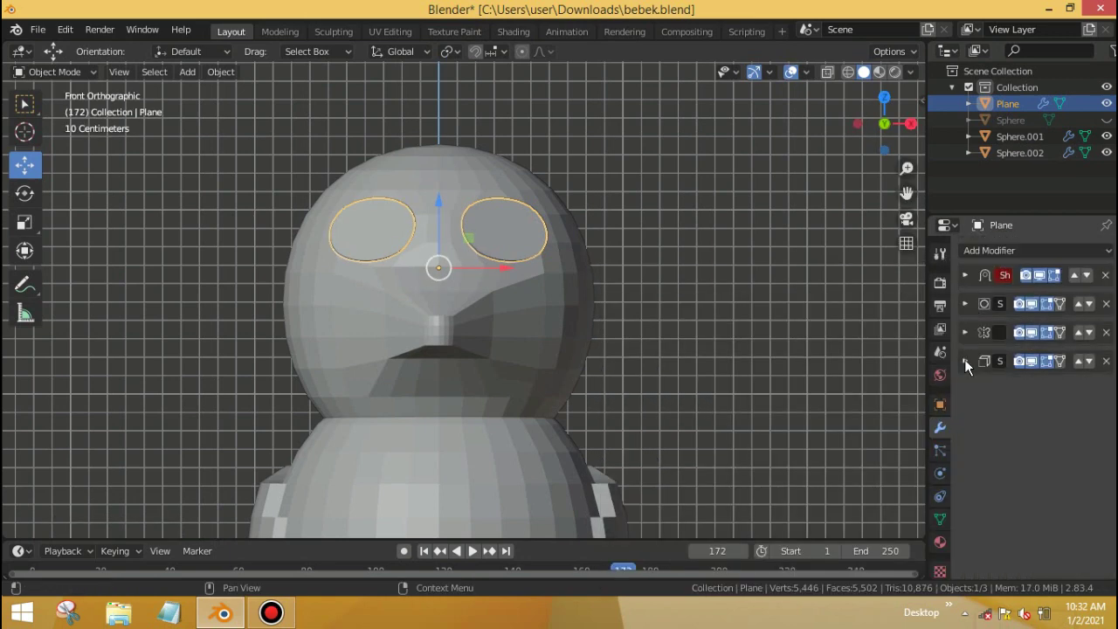
{"action": "left_click", "coordinate": [965, 361]}
{"action": "scroll", "coordinate": [973, 416], "scroll_direction": "down", "scroll_amount": 2}
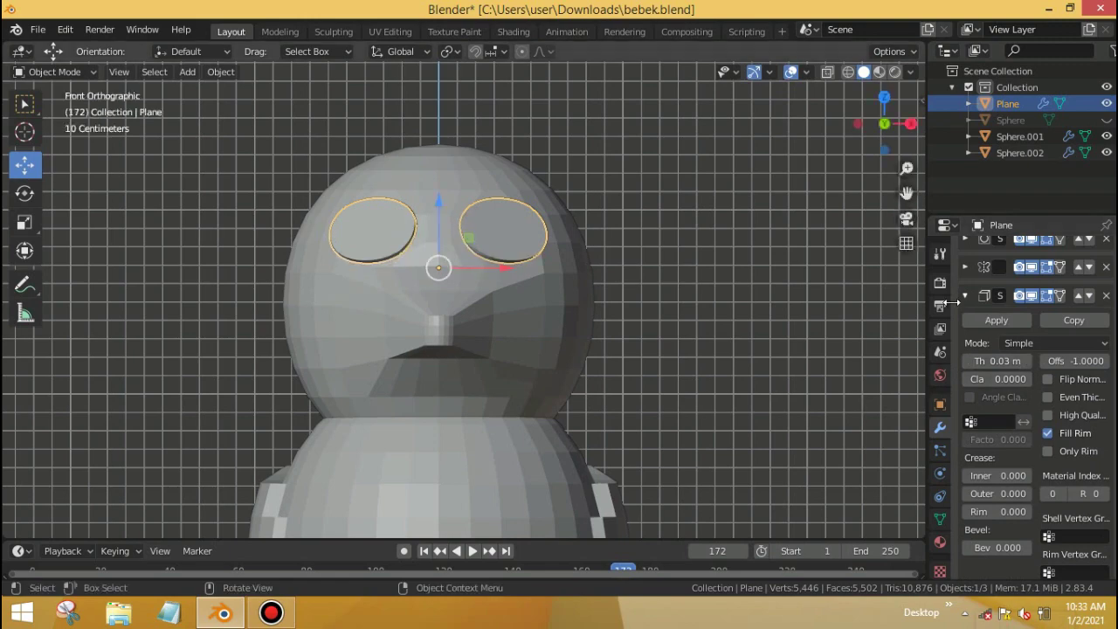
Step: Set the eyes' Shrinkwrap target to the head sphere and the offset to 0.05 m
{"action": "scroll", "coordinate": [970, 349], "scroll_direction": "up", "scroll_amount": 3}
{"action": "left_click", "coordinate": [965, 275]}
{"action": "left_click", "coordinate": [1028, 362]}
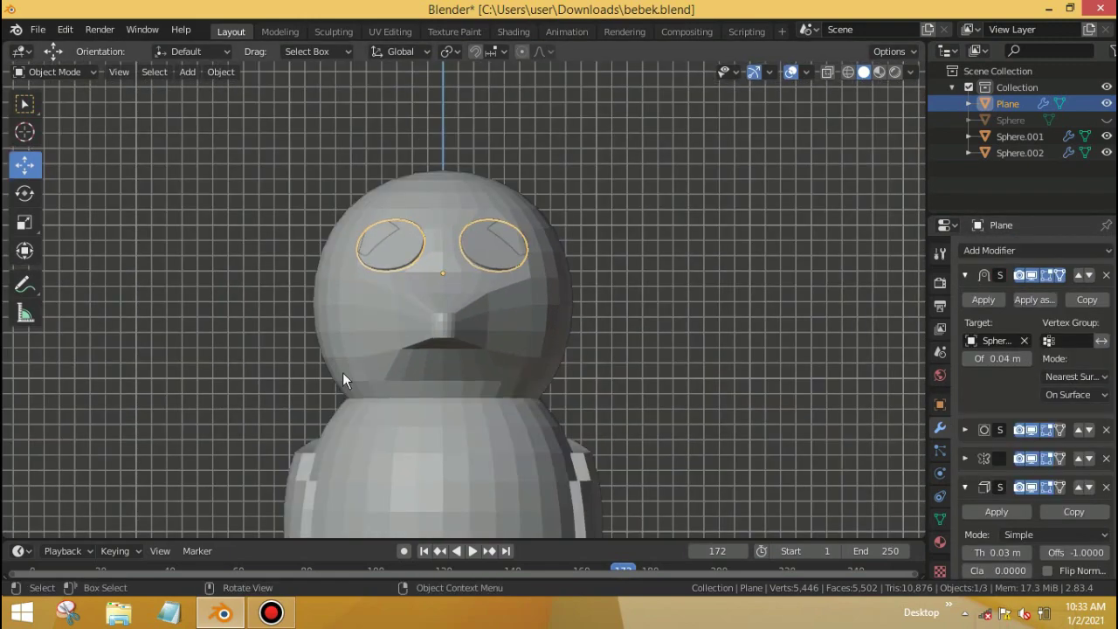
{"action": "left_click", "coordinate": [1029, 358]}
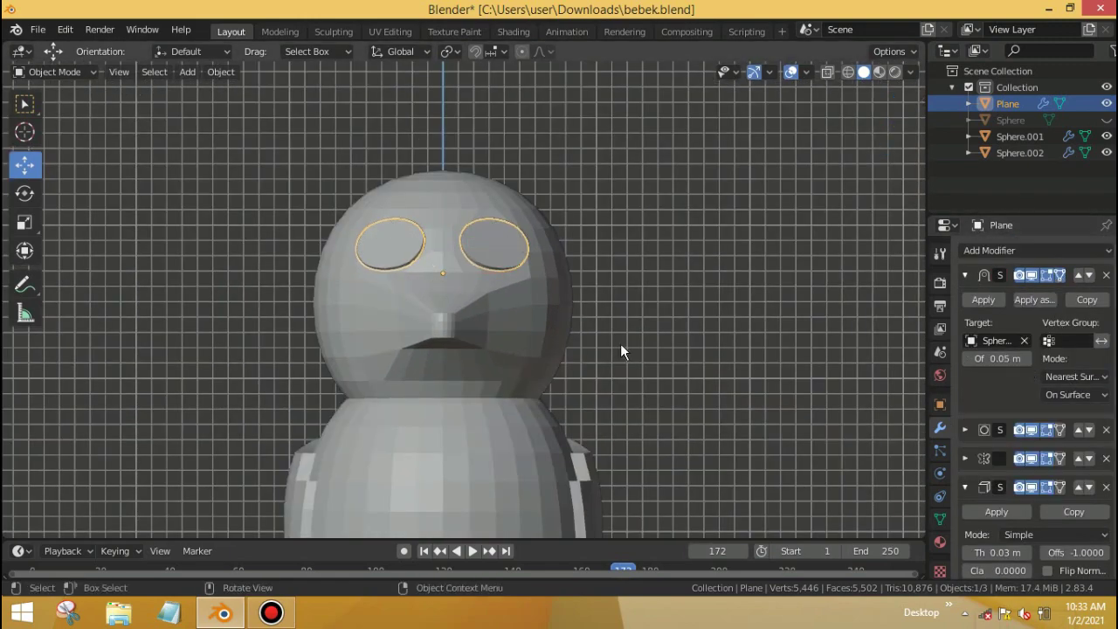
{"action": "middle_click_drag", "start_coordinate": [620, 343], "coordinate": [618, 379]}
{"action": "scroll", "coordinate": [538, 352], "scroll_direction": "up", "scroll_amount": 2}
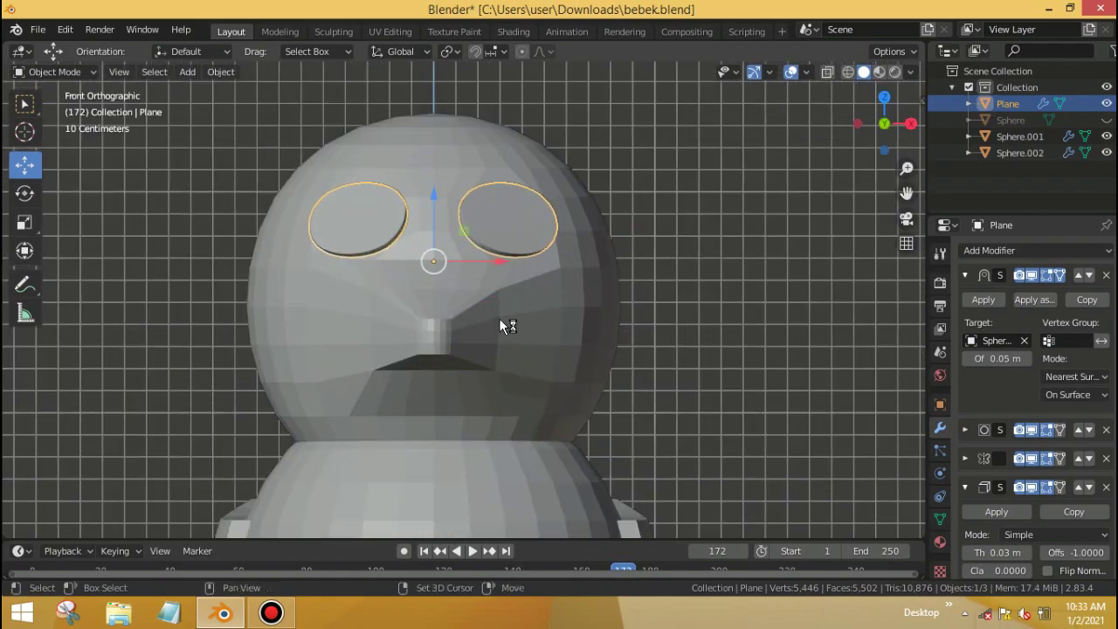
{"action": "scroll", "coordinate": [498, 349], "scroll_direction": "down", "scroll_amount": 3}
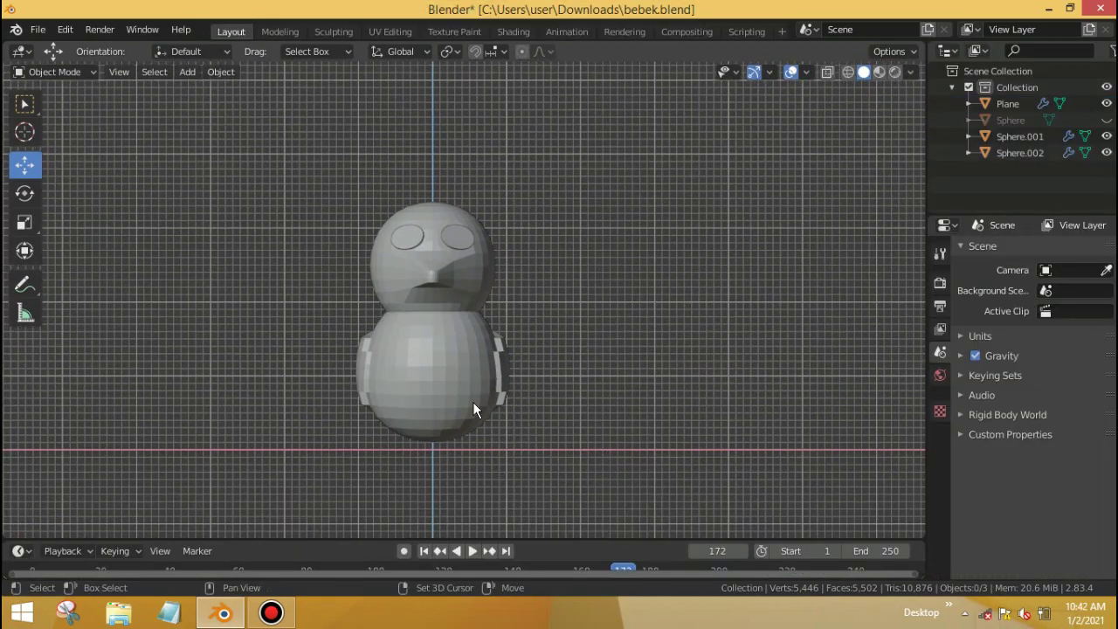
Step: Add a cylinder, scale it down to roughly the head's width, and raise it about 3.4 m above the body
{"action": "key", "text": "shift+a"}
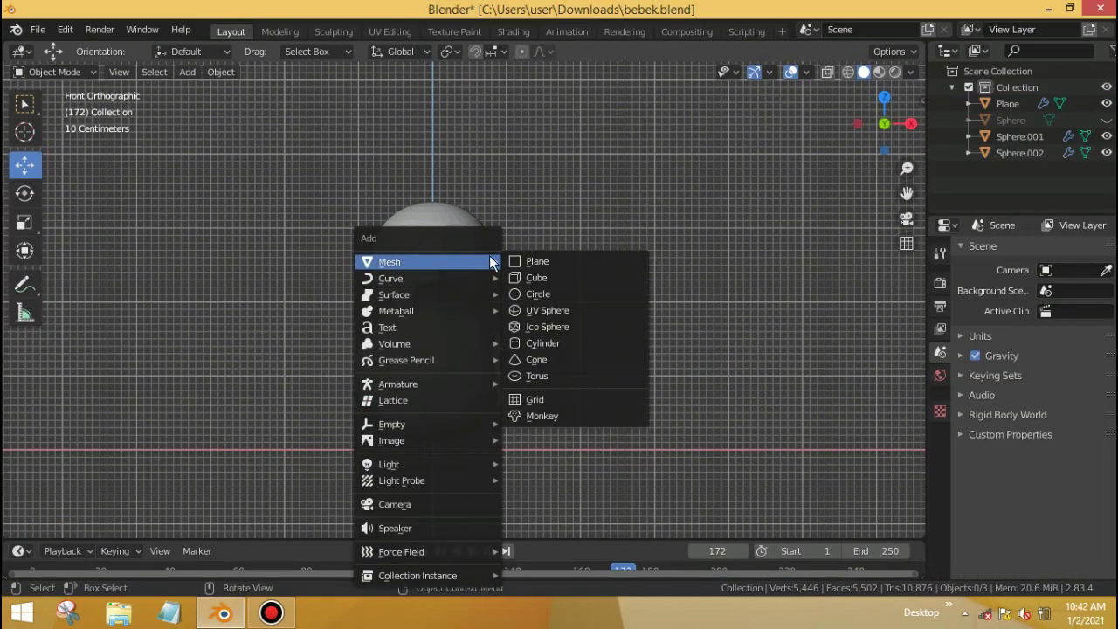
{"action": "left_click", "coordinate": [576, 343]}
{"action": "key", "text": "s"}
{"action": "left_click", "coordinate": [432, 401]}
{"action": "left_click_drag", "start_coordinate": [432, 402], "coordinate": [481, 113]}
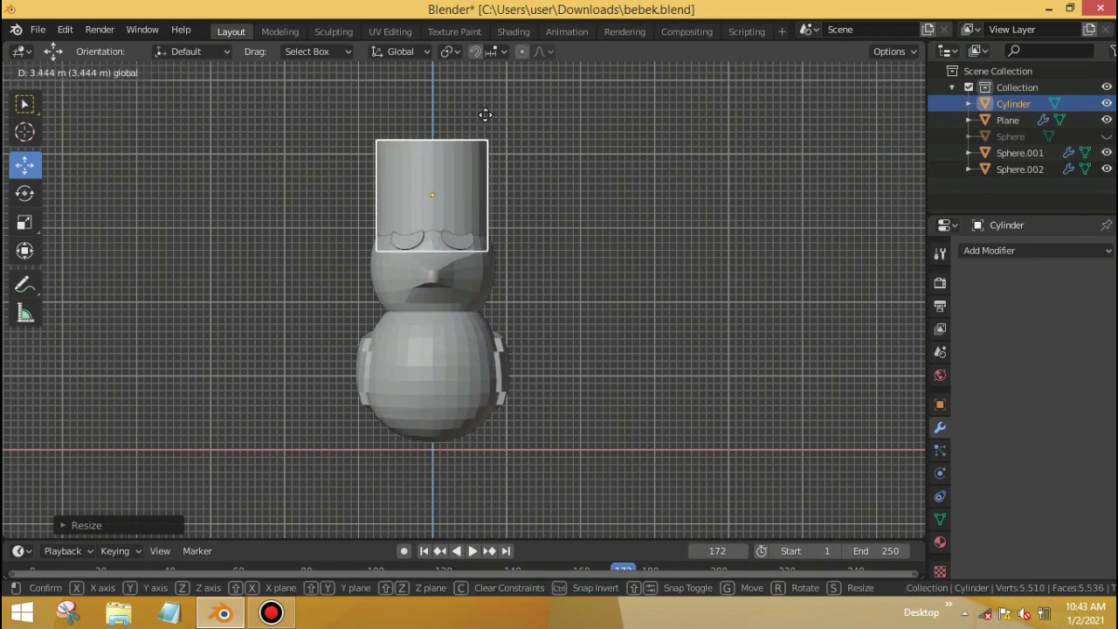
Step: Edit the cylinder in wireframe and move its bottom ring of vertices upward to shorten it
{"action": "scroll", "coordinate": [475, 289], "scroll_direction": "up", "scroll_amount": 3}
{"action": "key", "text": "KP_Decimal"}
{"action": "key", "text": "KP_1"}
{"action": "key", "text": "Tab"}
{"action": "key", "text": "z"}
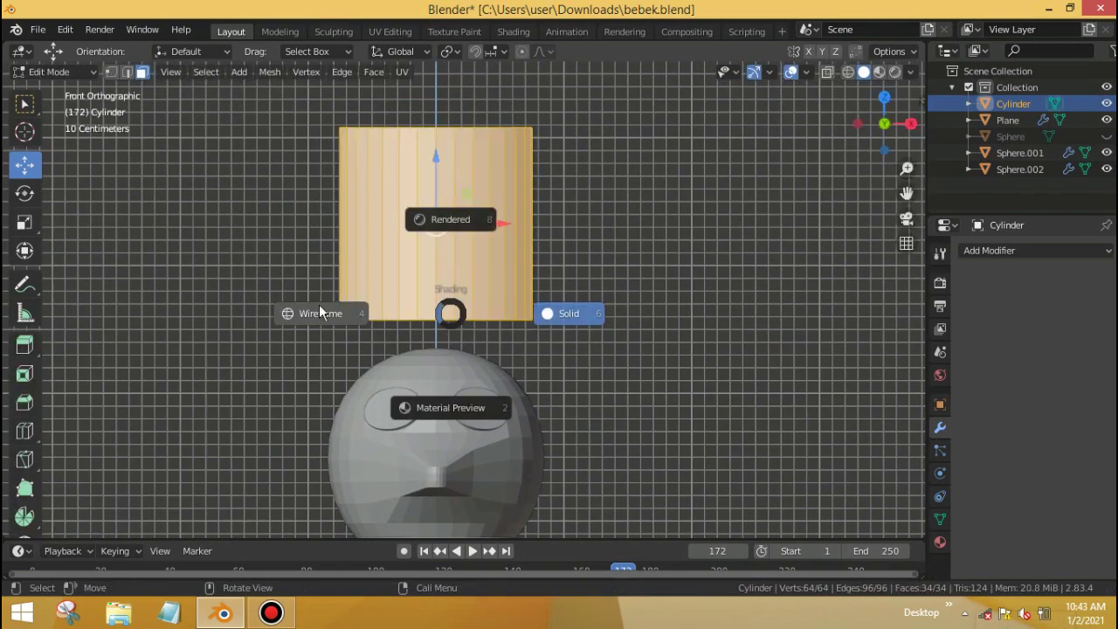
{"action": "left_click", "coordinate": [306, 292]}
{"action": "left_click_drag", "start_coordinate": [296, 280], "coordinate": [559, 345]}
{"action": "left_click_drag", "start_coordinate": [436, 240], "coordinate": [437, 179]}
Step: Extrude the cylinder's top ring slightly upward and scale it inward to bevel the hat's crown
{"action": "middle_click_drag", "start_coordinate": [437, 201], "coordinate": [400, 312], "text": "shift"}
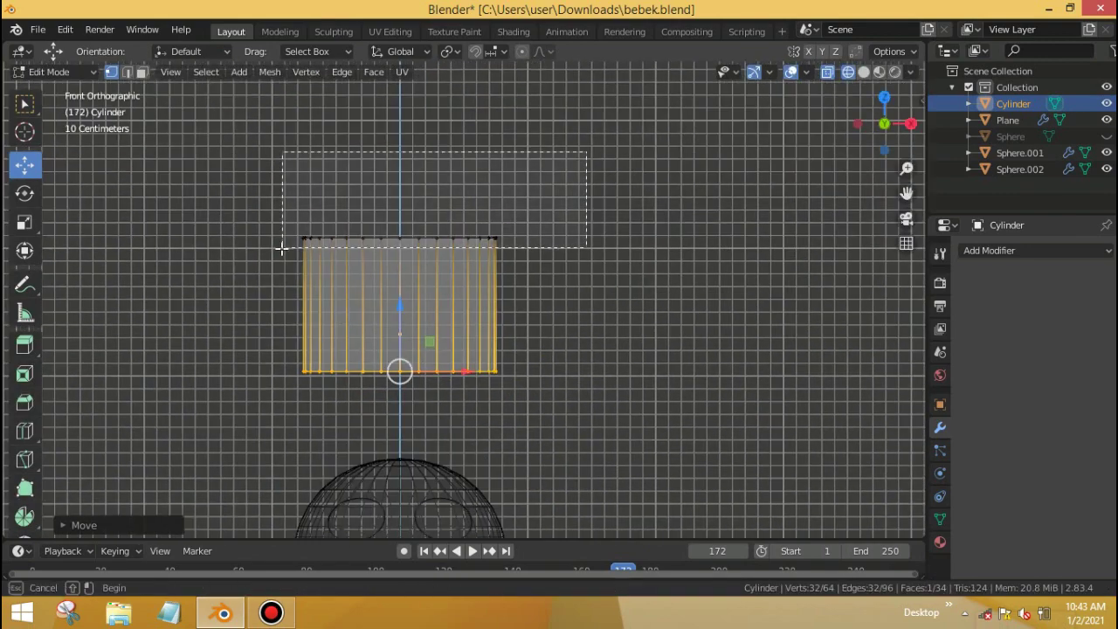
{"action": "key", "text": "e"}
{"action": "key", "text": "s"}
{"action": "left_click", "coordinate": [580, 410]}
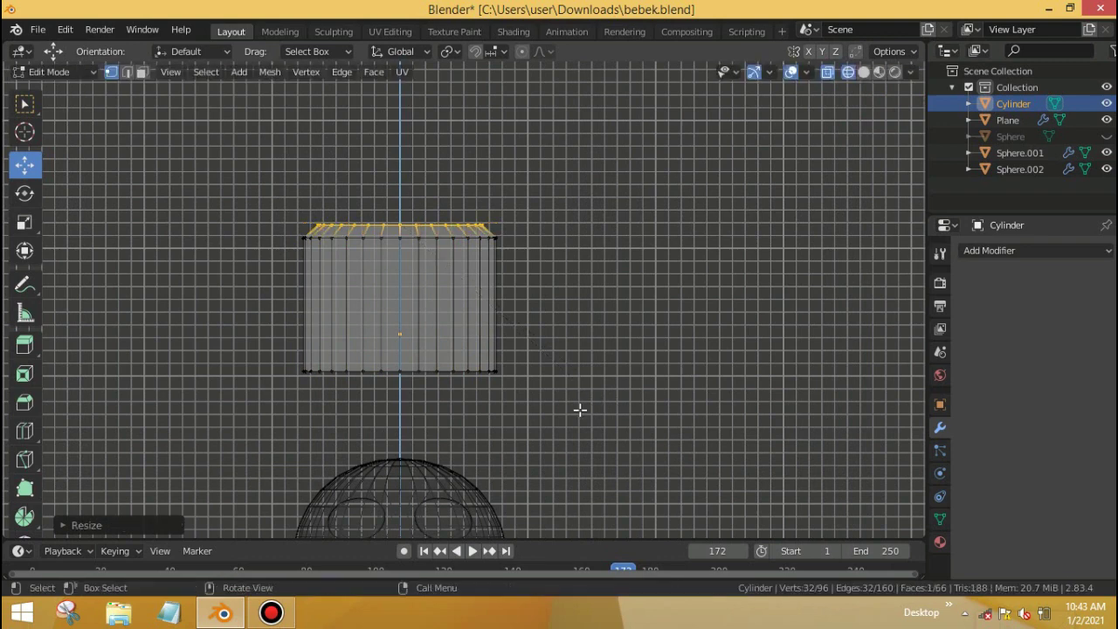
Step: Extrude the cylinder's bottom ring downward and widen it into a flared hat brim
{"action": "left_click_drag", "start_coordinate": [281, 384], "coordinate": [500, 242]}
{"action": "key", "text": "e"}
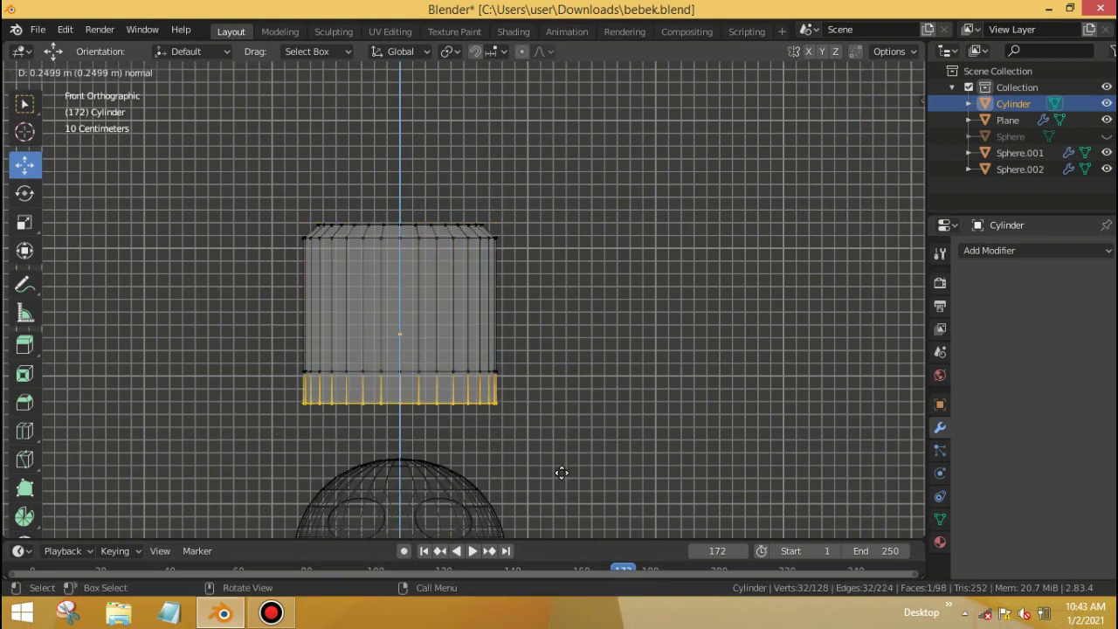
{"action": "left_click", "coordinate": [560, 487]}
{"action": "left_click_drag", "start_coordinate": [399, 423], "coordinate": [423, 320]}
Step: Return to solid Object Mode, scale the hat to about 0.72, and move it higher above the head
{"action": "scroll", "coordinate": [423, 321], "scroll_direction": "down", "scroll_amount": 3}
{"action": "key", "text": "Tab"}
{"action": "key", "text": "z"}
{"action": "left_click", "coordinate": [582, 390]}
{"action": "key", "text": "s"}
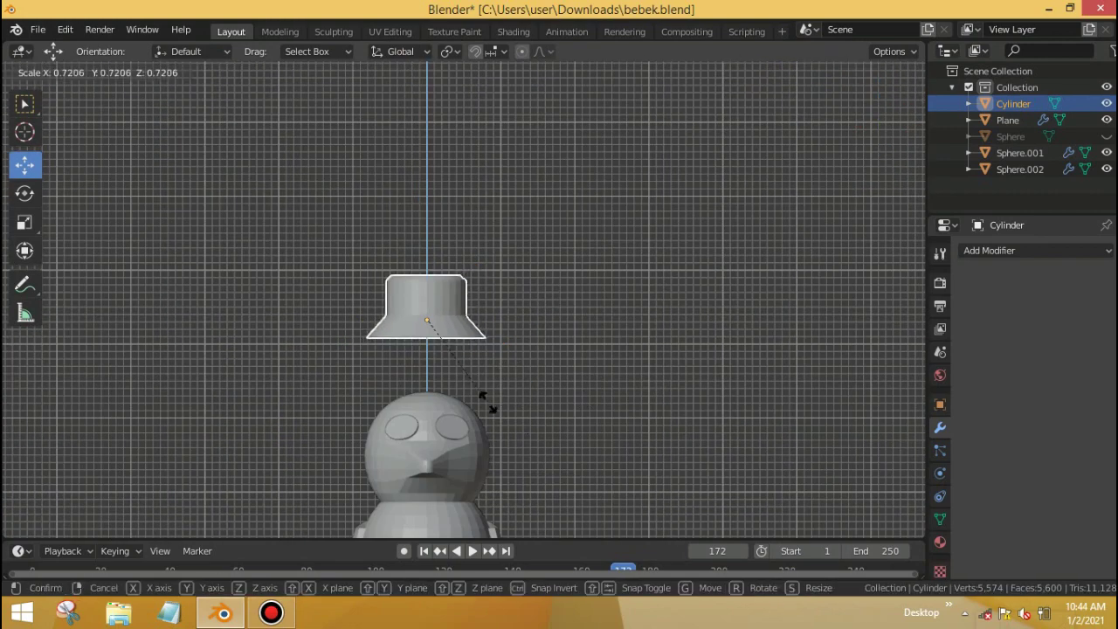
{"action": "left_click", "coordinate": [487, 404]}
{"action": "key", "text": "g"}
{"action": "left_click", "coordinate": [456, 205]}
Step: Cut an edge loop around the hat's top bevel and select the ring of faces just below it
{"action": "scroll", "coordinate": [447, 329], "scroll_direction": "down", "scroll_amount": 3}
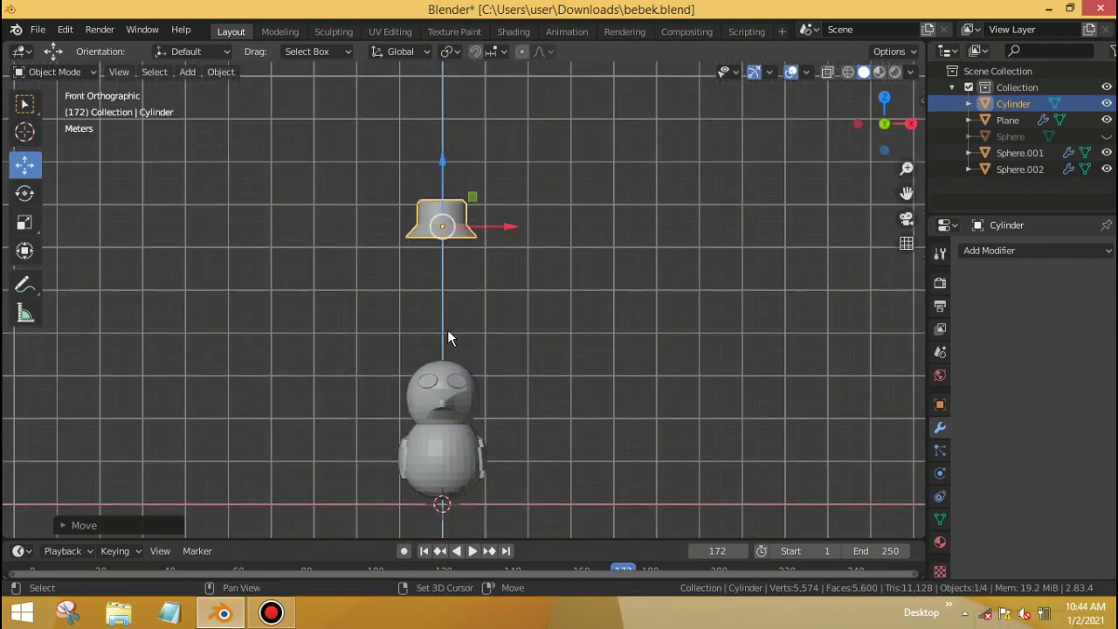
{"action": "scroll", "coordinate": [397, 191], "scroll_direction": "up", "scroll_amount": 3}
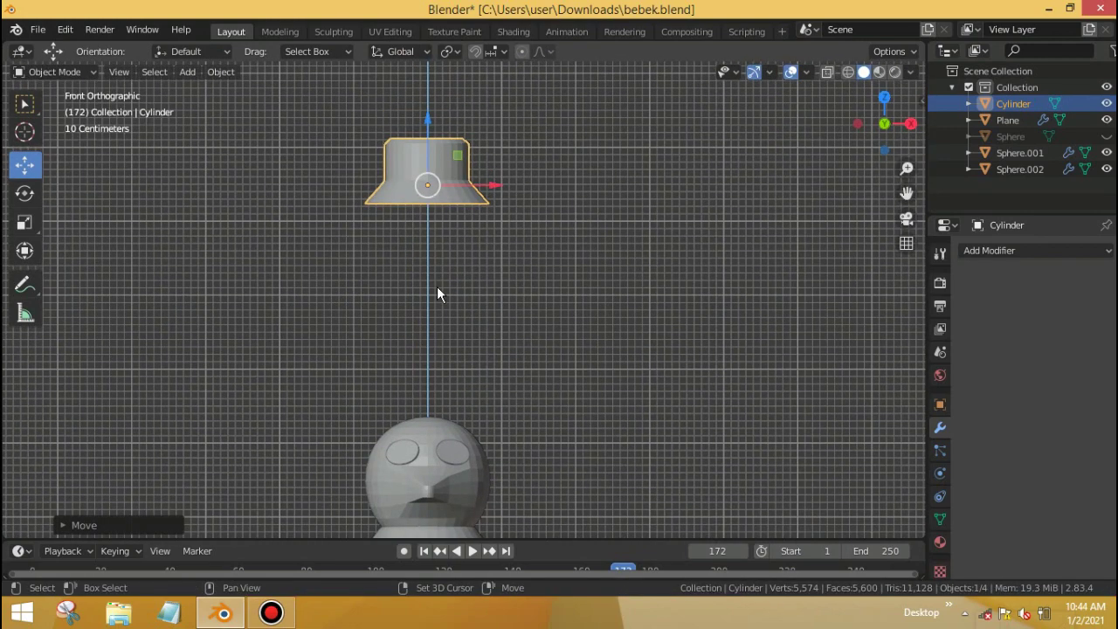
{"action": "scroll", "coordinate": [436, 287], "scroll_direction": "up", "scroll_amount": 5}
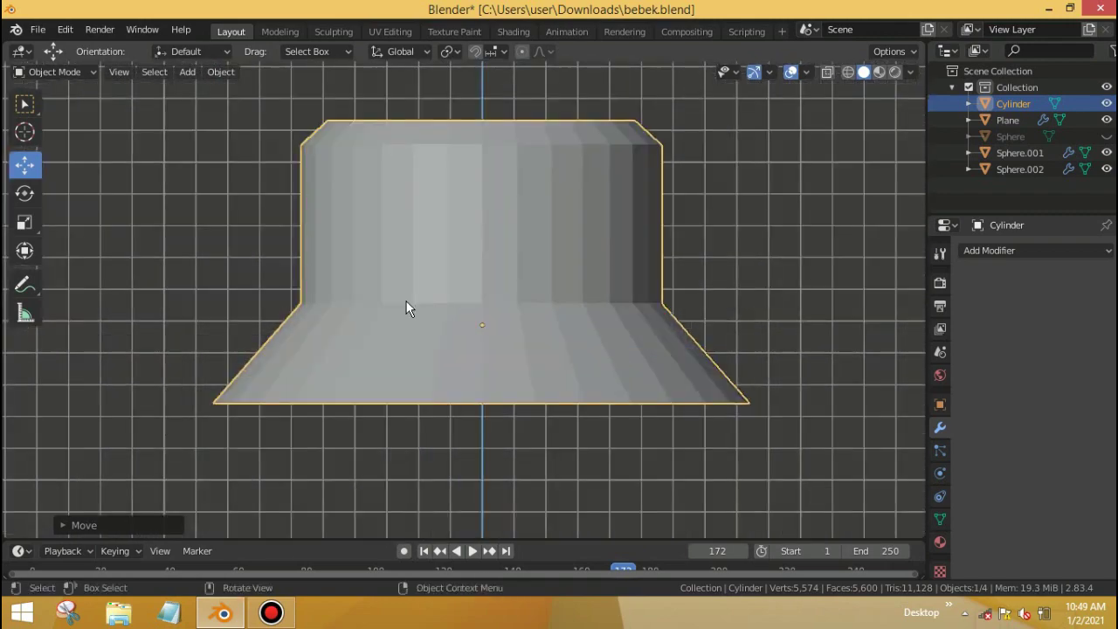
{"action": "key", "text": "Tab"}
{"action": "left_click", "coordinate": [516, 213], "text": "alt"}
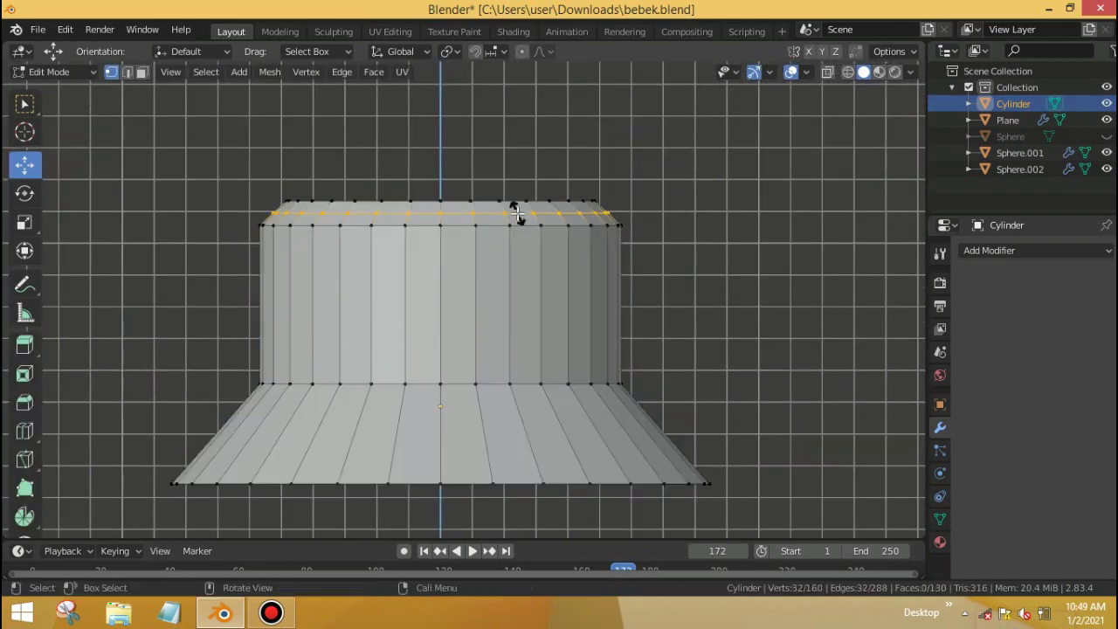
{"action": "left_click", "coordinate": [517, 213], "text": "alt"}
{"action": "left_click", "coordinate": [463, 218], "text": "alt"}
{"action": "left_click", "coordinate": [492, 214], "text": "alt"}
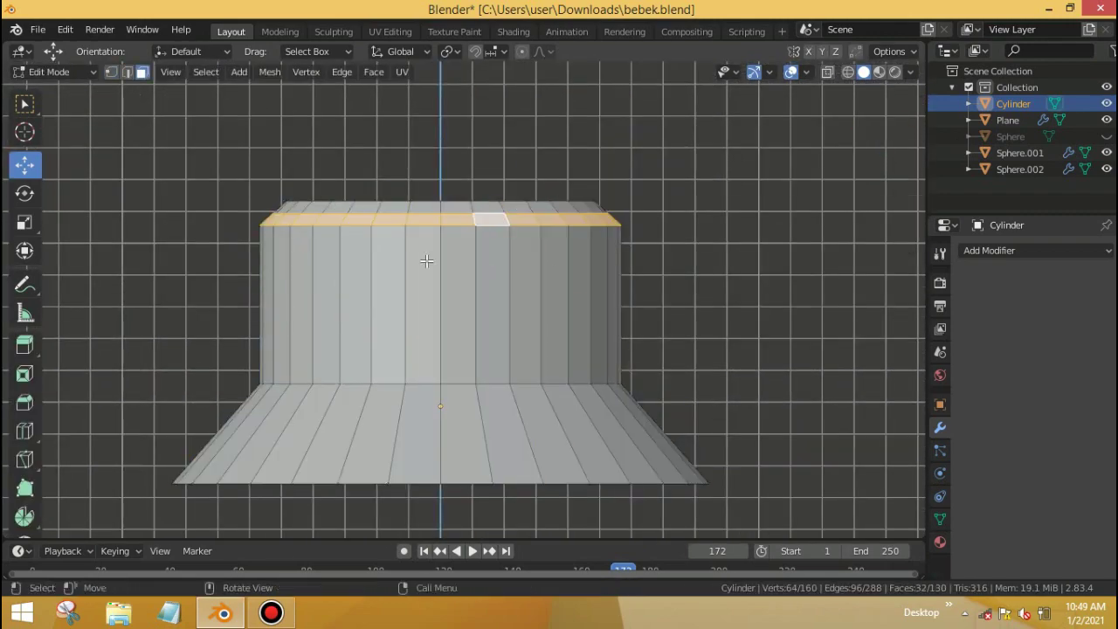
Step: Extrude the selected face ring in place and scale it slightly outward to form a raised band
{"action": "scroll", "coordinate": [385, 285], "scroll_direction": "up", "scroll_amount": 1}
{"action": "key", "text": "grave"}
{"action": "key", "text": "e"}
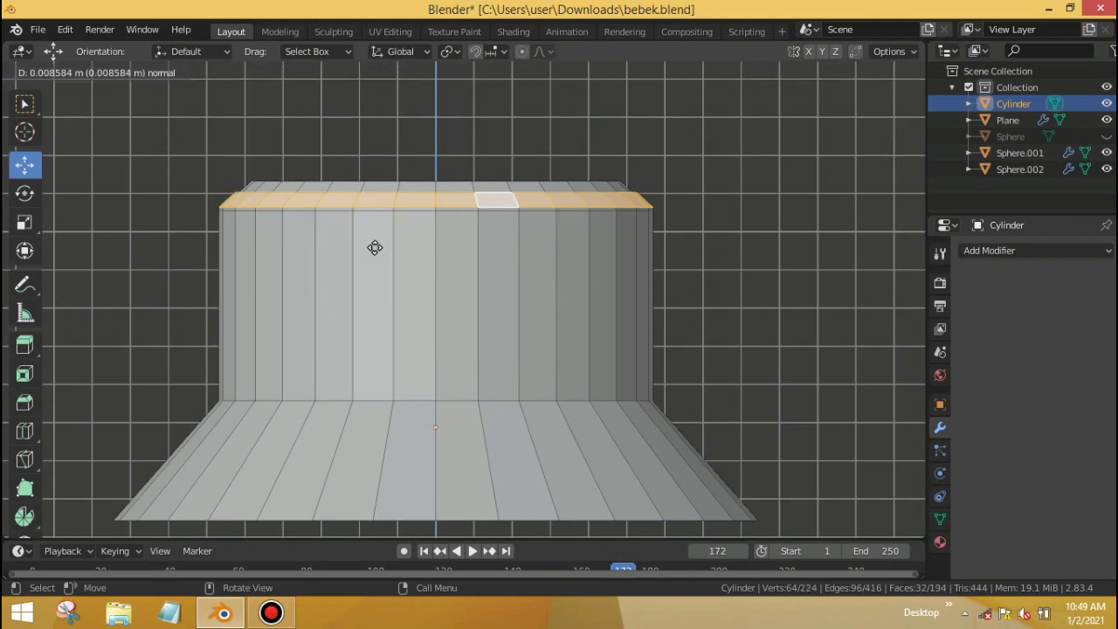
{"action": "right_click", "coordinate": [373, 247]}
{"action": "key", "text": "s"}
{"action": "left_click", "coordinate": [548, 337]}
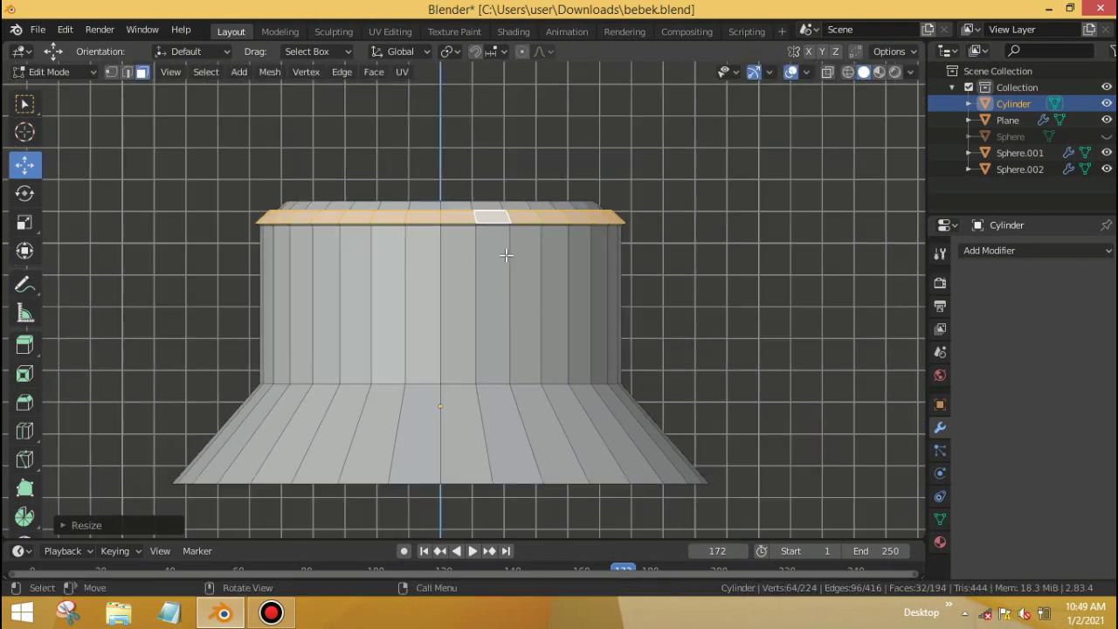
Step: Extrude and shrink the hat's underside face, and push it up inside the hat to hollow it
{"action": "left_click", "coordinate": [493, 323]}
{"action": "middle_click_drag", "start_coordinate": [493, 323], "coordinate": [465, 460]}
{"action": "left_click", "coordinate": [465, 460]}
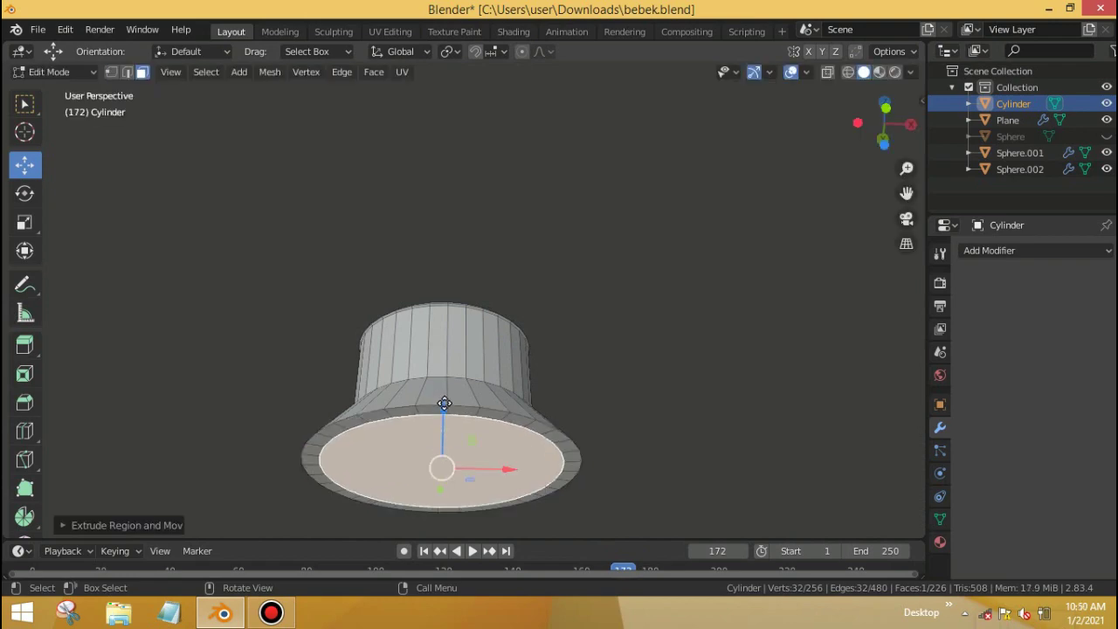
{"action": "mouse_move", "coordinate": [443, 402]}
{"action": "left_mouse_down"}
{"action": "mouse_move", "coordinate": [448, 419]}
{"action": "mouse_move", "coordinate": [451, 398]}
{"action": "left_mouse_up"}
{"action": "middle_click_drag", "start_coordinate": [451, 398], "coordinate": [446, 239]}
Step: Leave Edit Mode and lower the hat vertically onto the duck's head
{"action": "key", "text": "Tab"}
{"action": "key", "text": "KP_1"}
{"action": "left_click_drag", "start_coordinate": [447, 239], "coordinate": [440, 406]}
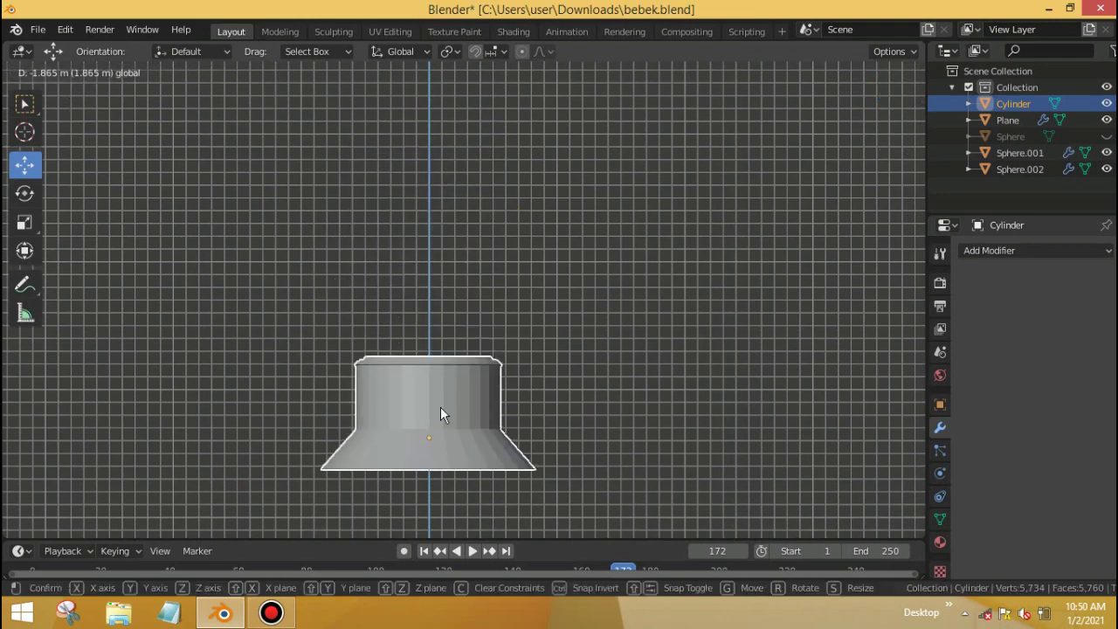
{"action": "middle_click_drag", "start_coordinate": [440, 406], "coordinate": [434, 194], "text": "shift"}
{"action": "left_click_drag", "start_coordinate": [434, 195], "coordinate": [503, 349]}
{"action": "middle_click_drag", "start_coordinate": [505, 350], "coordinate": [510, 276], "text": "shift"}
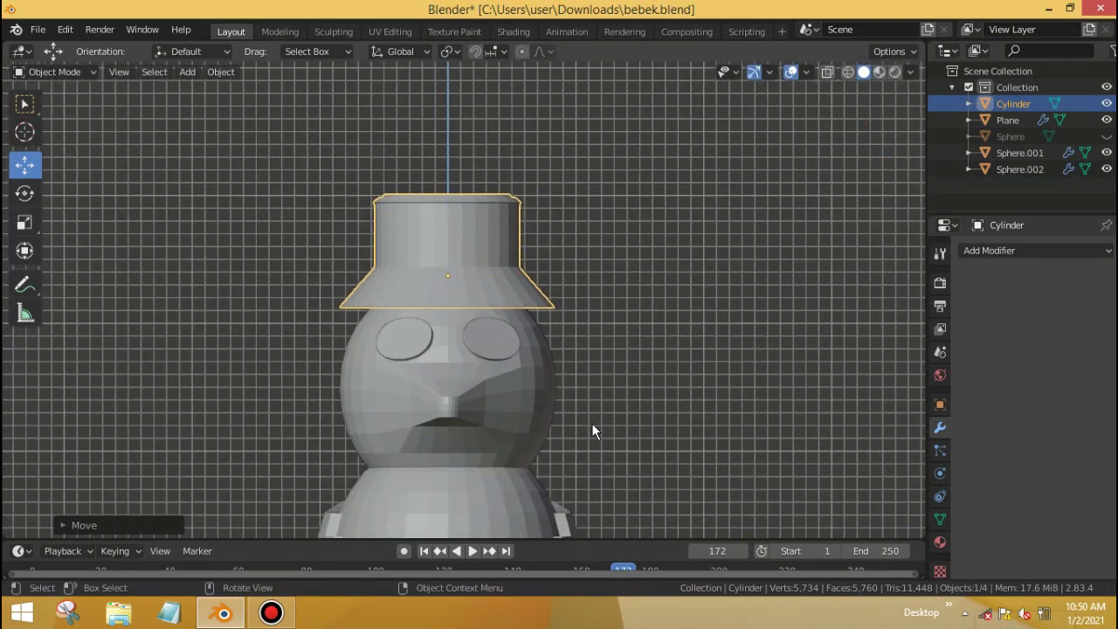
Step: Scale the hat down slightly, tilt it, and shift it a little to one side of the head
{"action": "key", "text": "s"}
{"action": "left_click", "coordinate": [554, 414]}
{"action": "scroll", "coordinate": [484, 330], "scroll_direction": "down", "scroll_amount": 4}
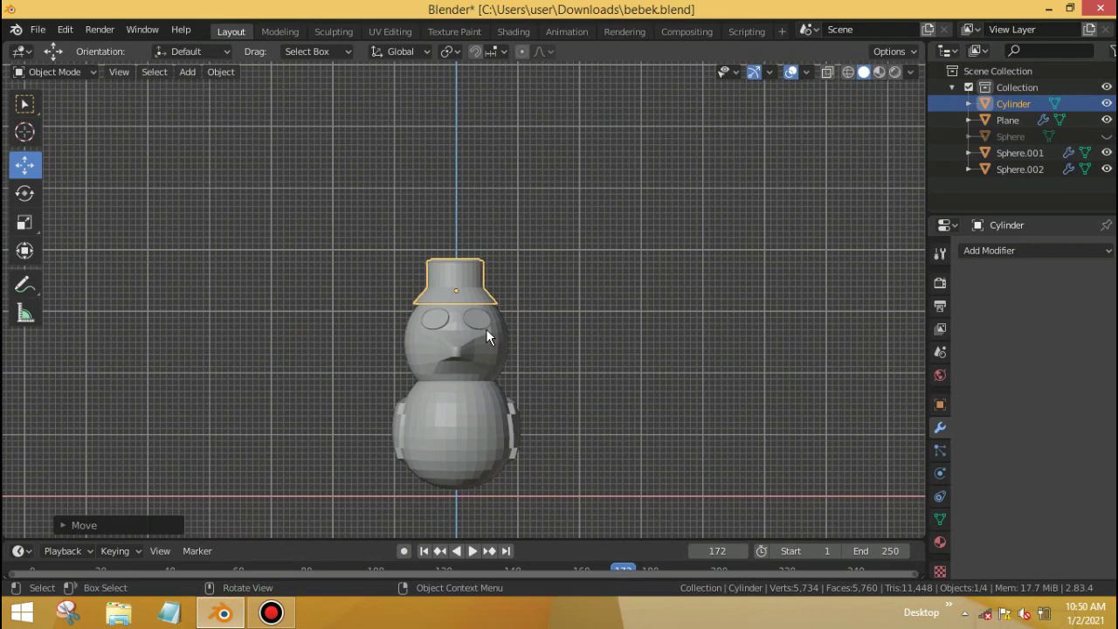
{"action": "scroll", "coordinate": [486, 328], "scroll_direction": "up", "scroll_amount": 2}
{"action": "key", "text": "r"}
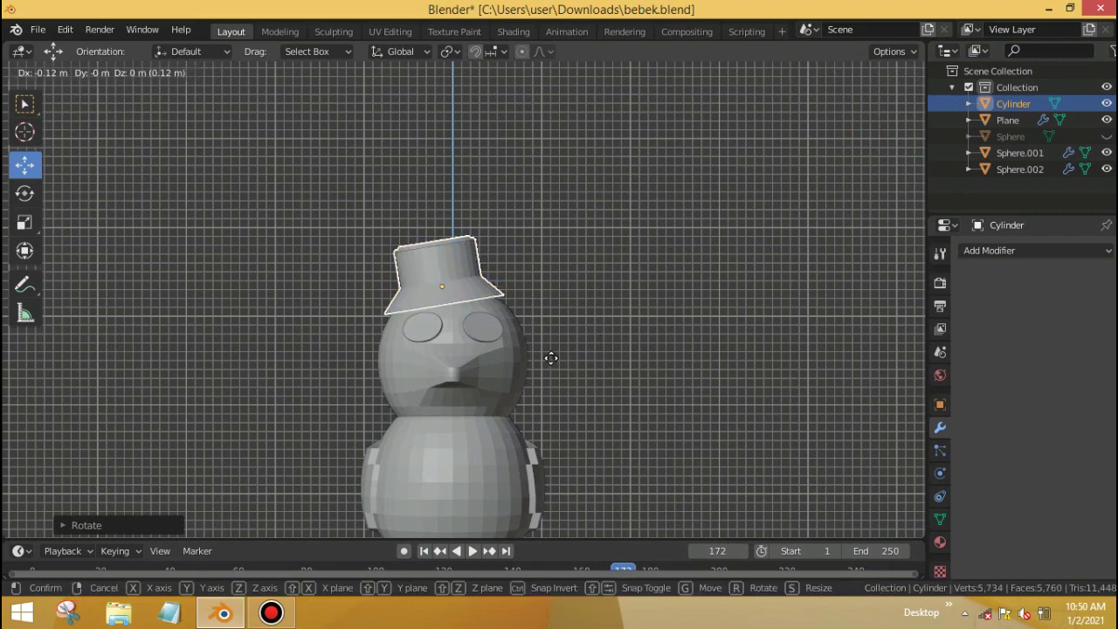
{"action": "left_click", "coordinate": [622, 343]}
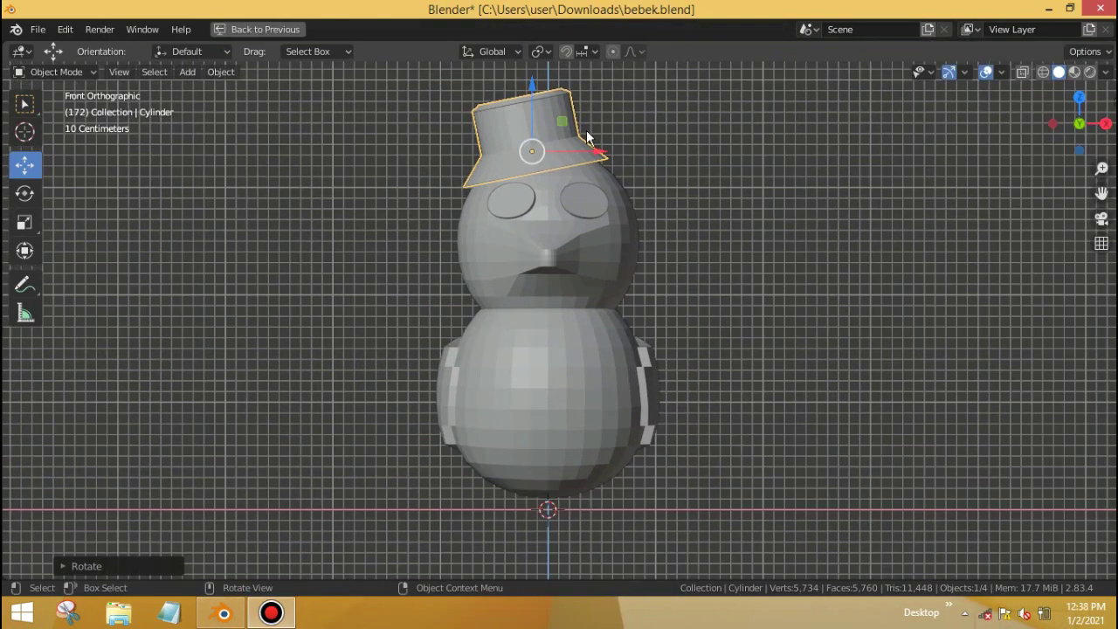
Step: Apply smooth shading to the hat, head and body
{"action": "left_click", "coordinate": [555, 210]}
{"action": "left_click", "coordinate": [534, 389]}
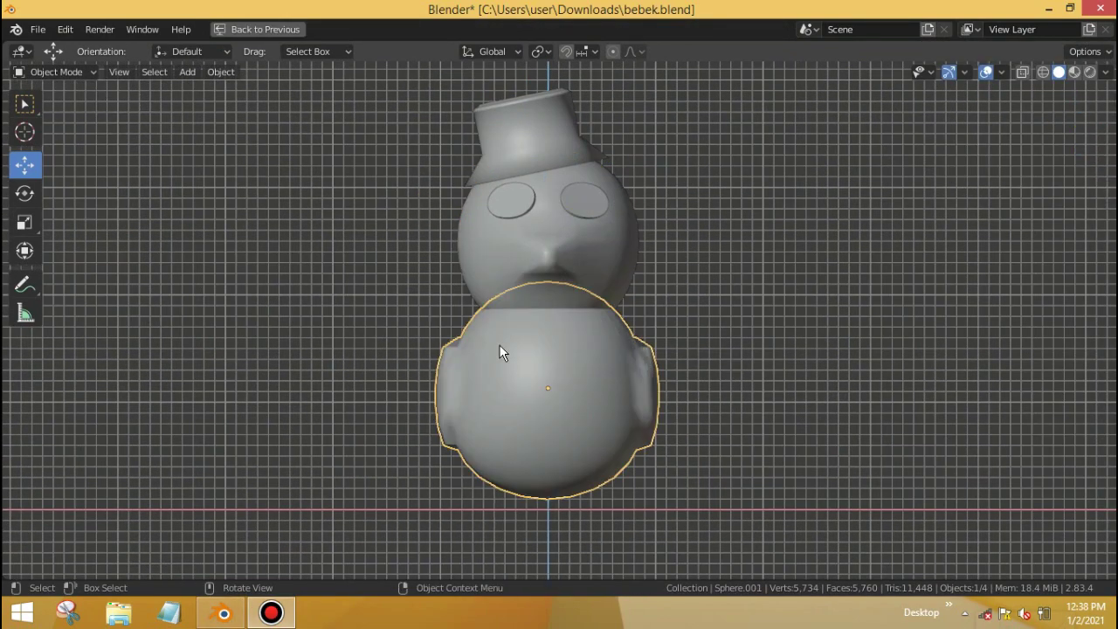
Step: Try to separate the wing's outer faces from the body mesh into their own object
{"action": "middle_click_drag", "start_coordinate": [499, 344], "coordinate": [732, 357]}
{"action": "key", "text": "Tab"}
{"action": "key", "text": "p"}
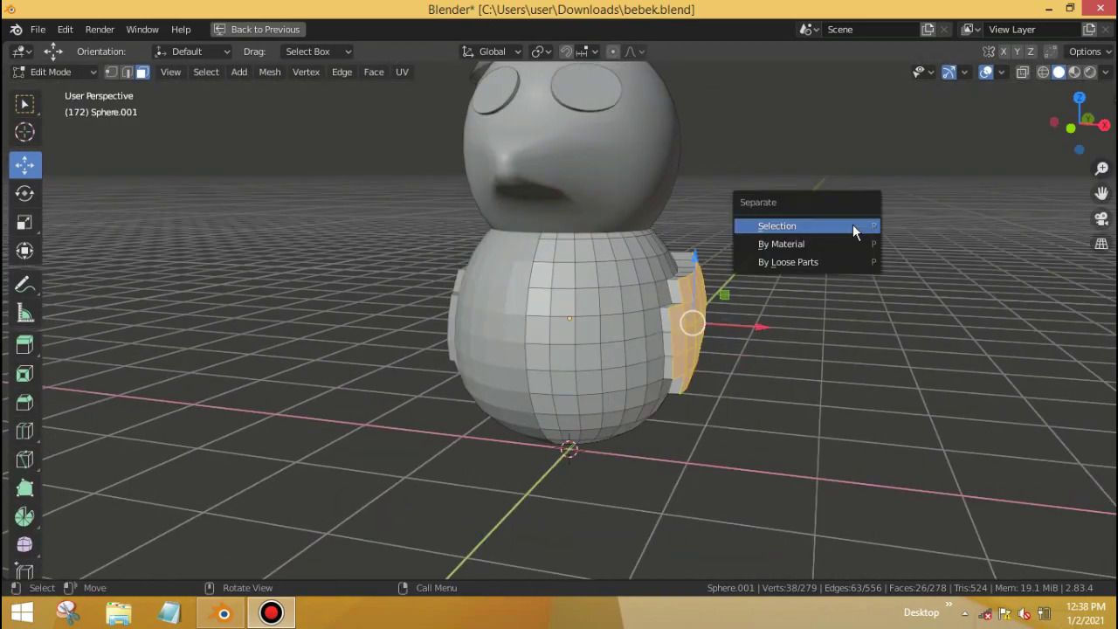
{"action": "left_click", "coordinate": [859, 229]}
{"action": "scroll", "coordinate": [794, 424], "scroll_direction": "up", "scroll_amount": 5}
{"action": "middle_click_drag", "start_coordinate": [780, 419], "coordinate": [726, 403]}
{"action": "scroll", "coordinate": [726, 403], "scroll_direction": "down", "scroll_amount": 2}
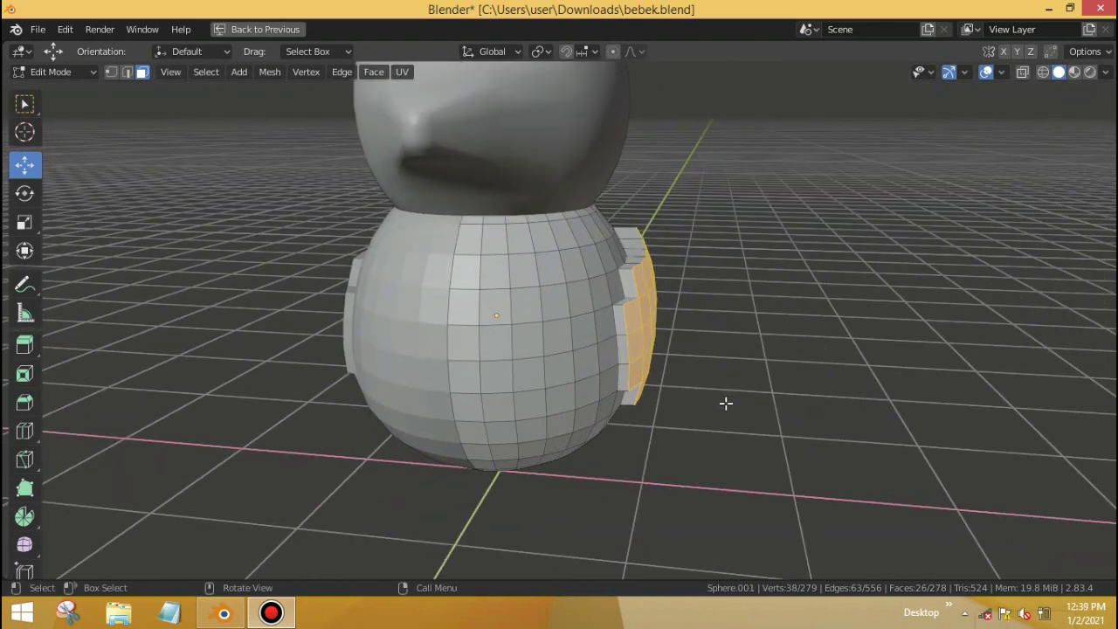
Step: Test the separation by moving the object, and undo the move and the separation attempt
{"action": "key", "text": "shift+alt+z"}
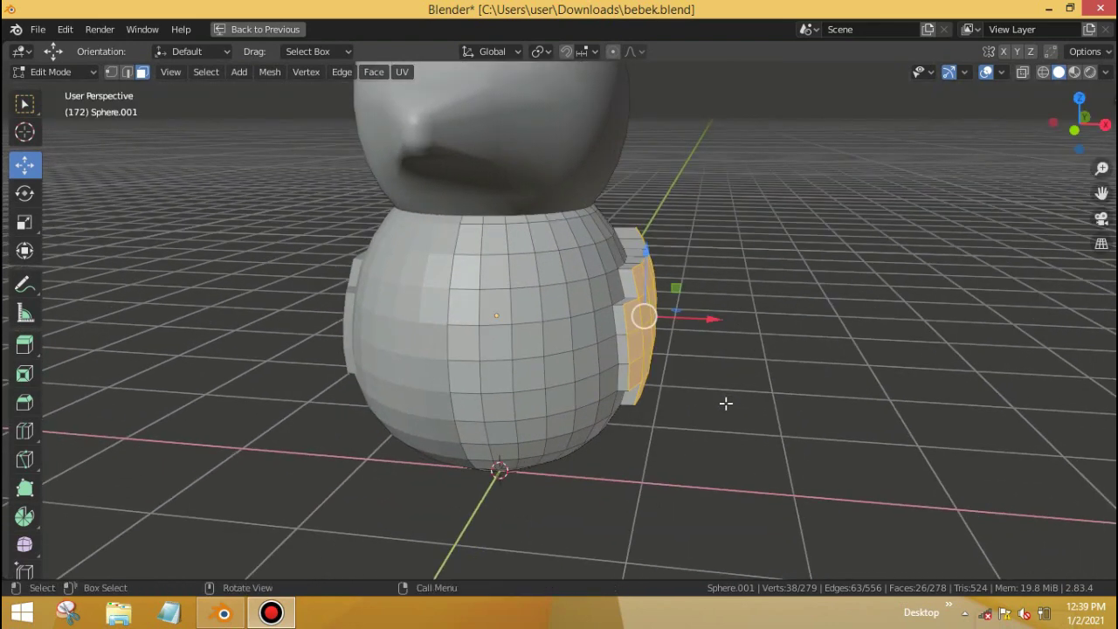
{"action": "mouse_move", "coordinate": [725, 402]}
{"action": "middle_mouse_down"}
{"action": "mouse_move", "coordinate": [635, 317]}
{"action": "mouse_move", "coordinate": [629, 411]}
{"action": "mouse_move", "coordinate": [678, 302]}
{"action": "mouse_move", "coordinate": [564, 393]}
{"action": "mouse_move", "coordinate": [747, 407]}
{"action": "middle_mouse_up"}
{"action": "key", "text": "Tab"}
{"action": "key", "text": "g"}
{"action": "key", "text": "ctrl+z"}
{"action": "key", "text": "shift+alt+z"}
{"action": "key", "text": "ctrl+z"}
{"action": "scroll", "coordinate": [564, 402], "scroll_direction": "up", "scroll_amount": 2}
{"action": "key", "text": "ctrl+z"}
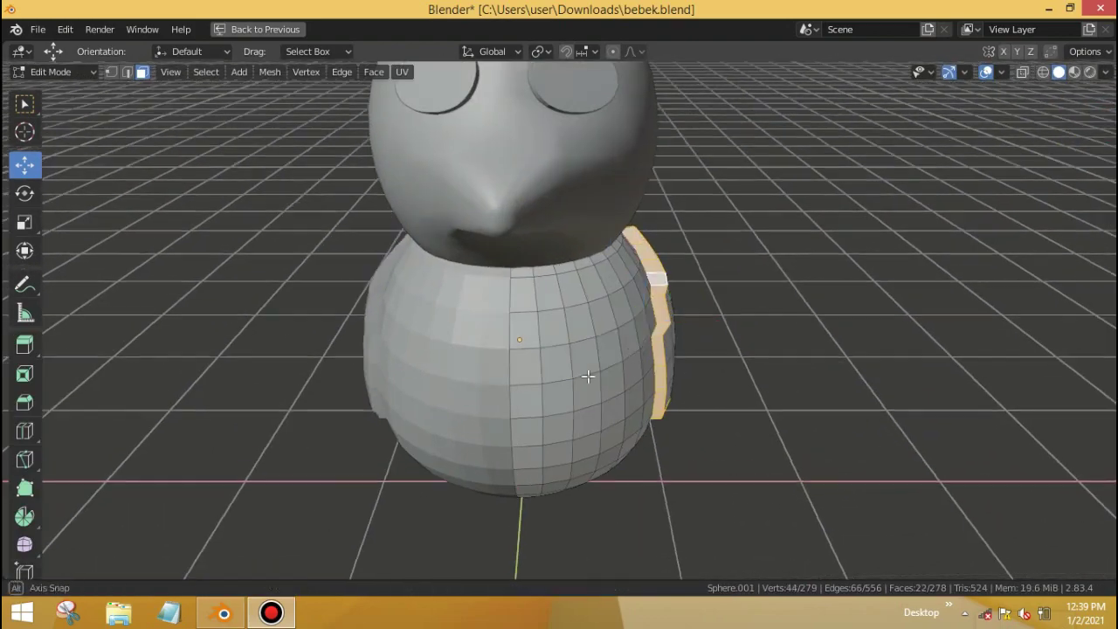
Step: Add the wing's outer faces to the selection with Circle Select and separate the whole wing from the body
{"action": "middle_click_drag", "start_coordinate": [666, 301], "coordinate": [524, 288]}
{"action": "key", "text": "shift+alt+z"}
{"action": "key", "text": "c"}
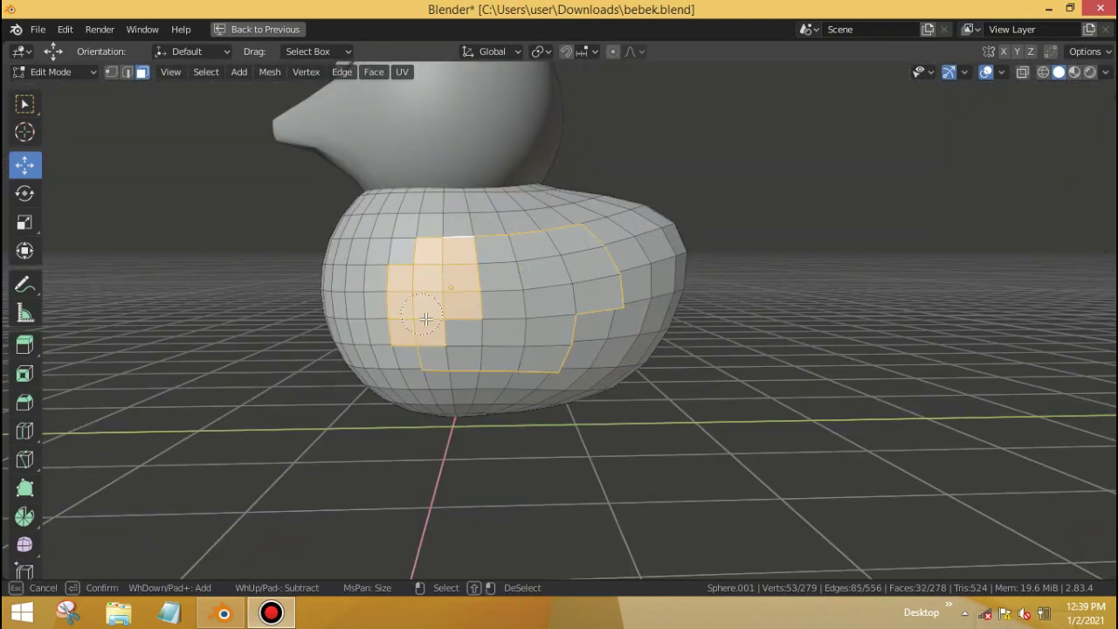
{"action": "key", "text": "Escape"}
{"action": "middle_click_drag", "start_coordinate": [381, 317], "coordinate": [564, 385]}
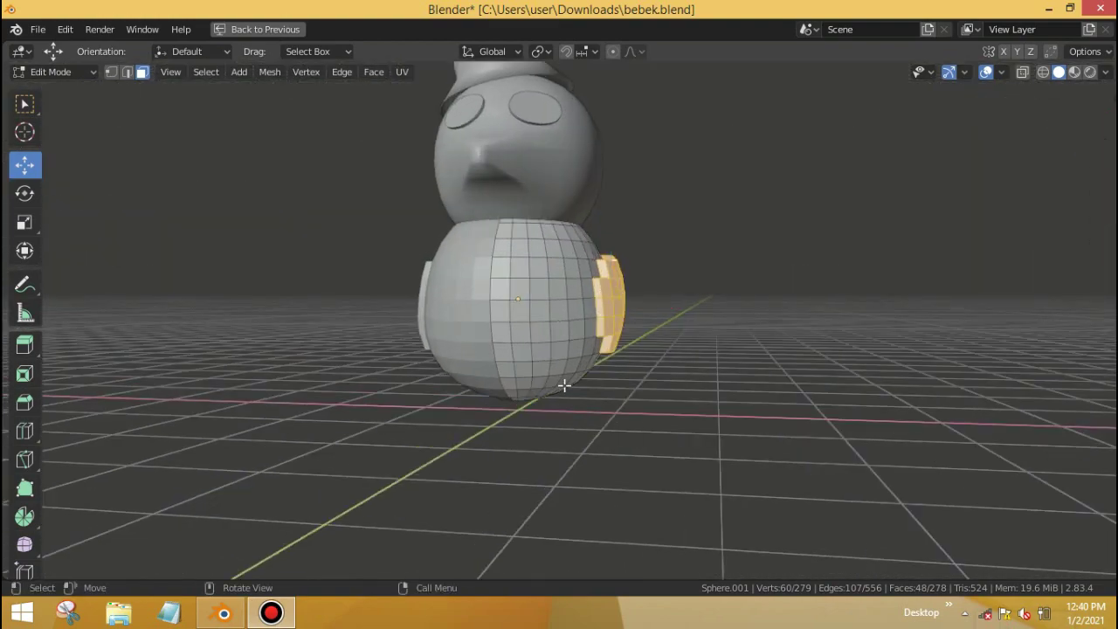
{"action": "key", "text": "Tab"}
Step: Apply smooth shading to the duck's body
{"action": "scroll", "coordinate": [521, 340], "scroll_direction": "up", "scroll_amount": 3}
{"action": "right_click", "coordinate": [393, 295]}
{"action": "left_click", "coordinate": [366, 280]}
{"action": "mouse_move", "coordinate": [367, 279]}
{"action": "middle_mouse_down"}
{"action": "mouse_move", "coordinate": [350, 328]}
{"action": "mouse_move", "coordinate": [437, 399]}
{"action": "mouse_move", "coordinate": [531, 373]}
{"action": "mouse_move", "coordinate": [522, 392]}
{"action": "mouse_move", "coordinate": [539, 394]}
{"action": "middle_mouse_up"}
{"action": "right_click", "coordinate": [475, 332]}
{"action": "left_click", "coordinate": [446, 314]}
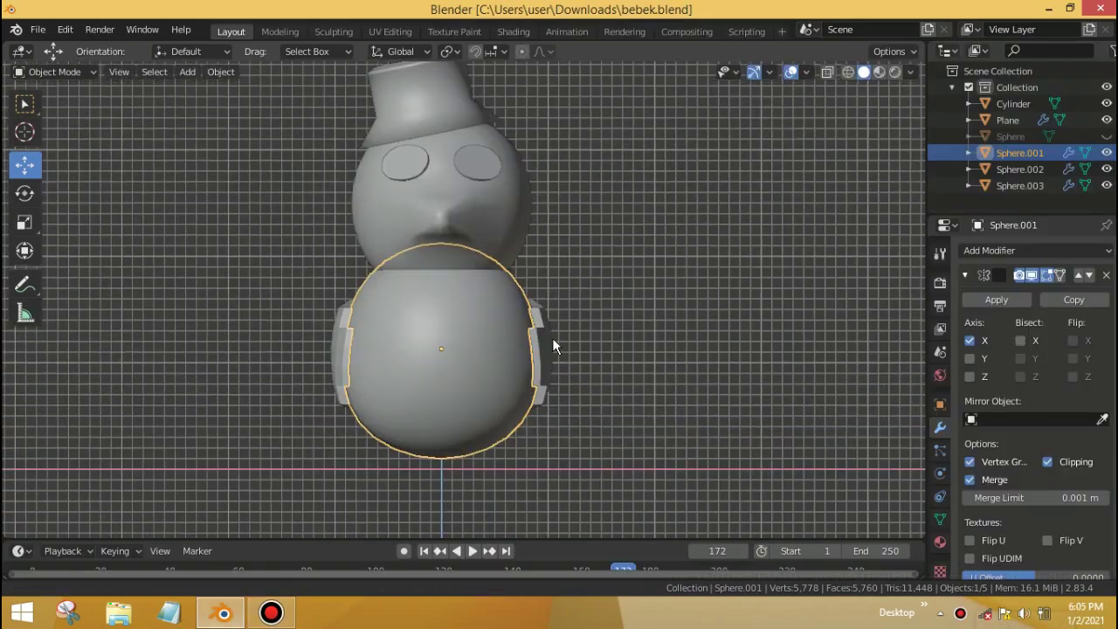
Step: Select the head and give it flat shading
{"action": "scroll", "coordinate": [524, 369], "scroll_direction": "up", "scroll_amount": 2, "text": "shift"}
{"action": "left_click", "coordinate": [503, 261]}
{"action": "scroll", "coordinate": [480, 281], "scroll_direction": "up", "scroll_amount": 1}
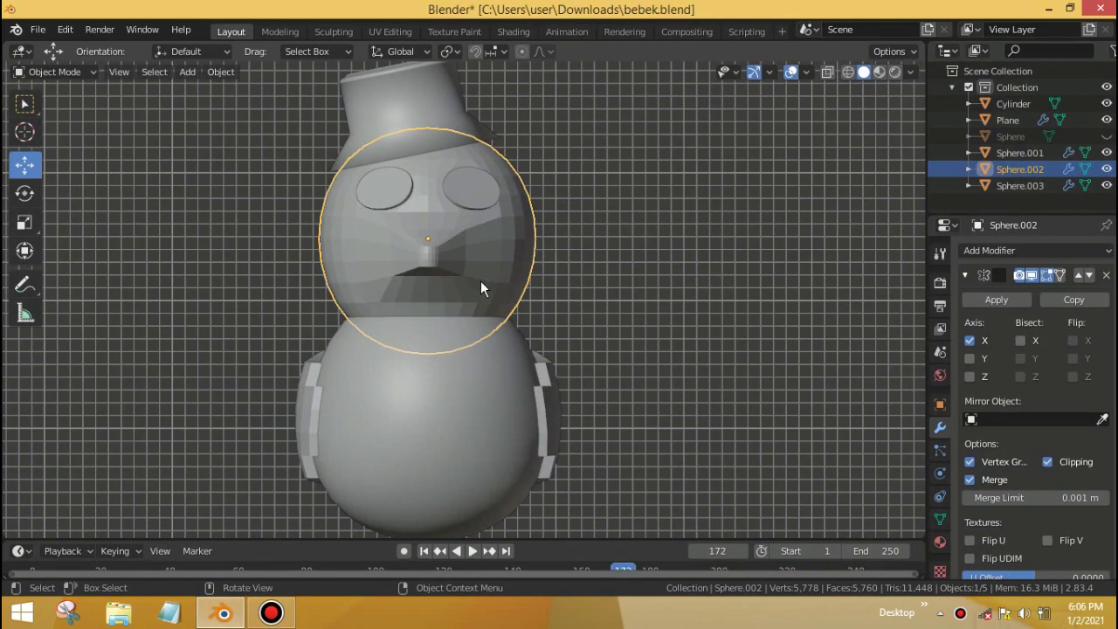
Step: Edit the head and move the beak tip's side edges outward to widen the beak
{"action": "key", "text": "Tab"}
{"action": "middle_click_drag", "start_coordinate": [543, 305], "coordinate": [315, 256]}
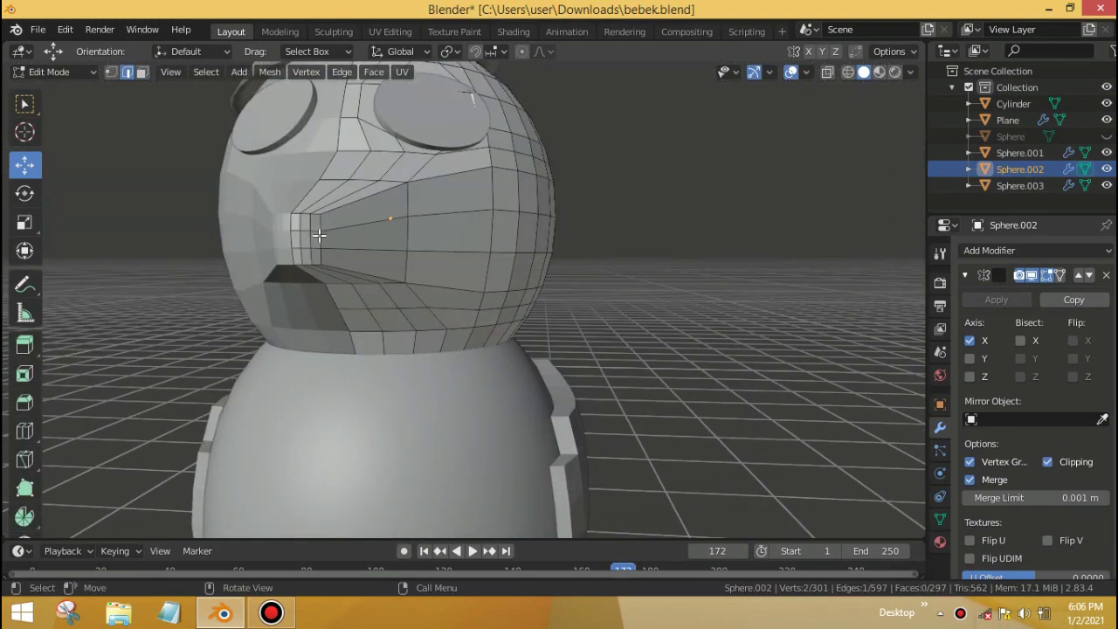
{"action": "key", "text": "KP_1"}
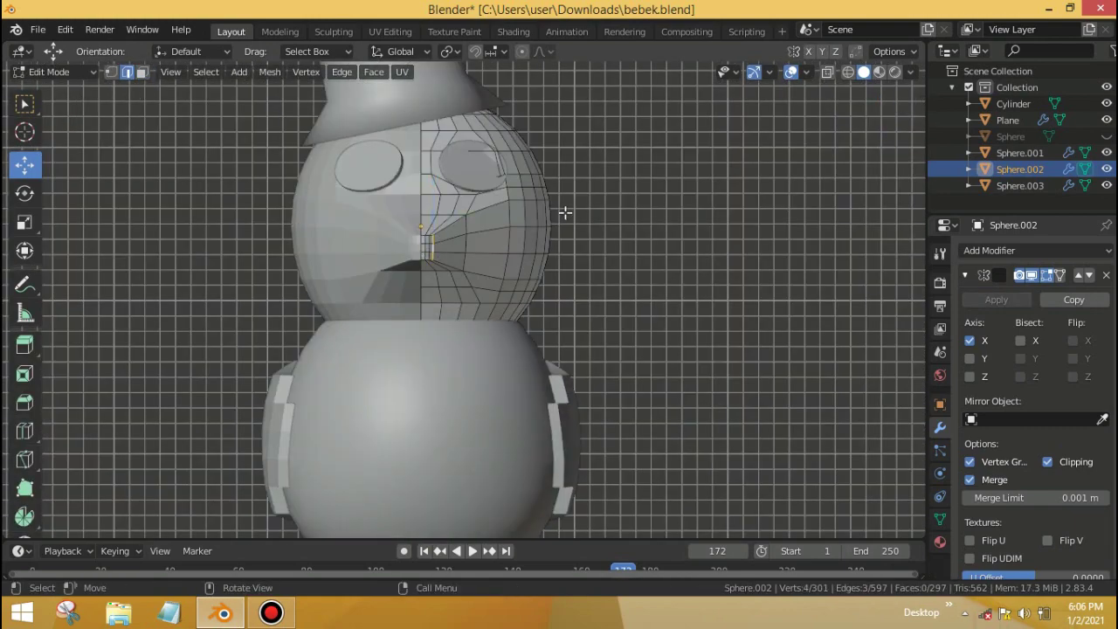
{"action": "key", "text": "g"}
{"action": "left_click", "coordinate": [513, 248]}
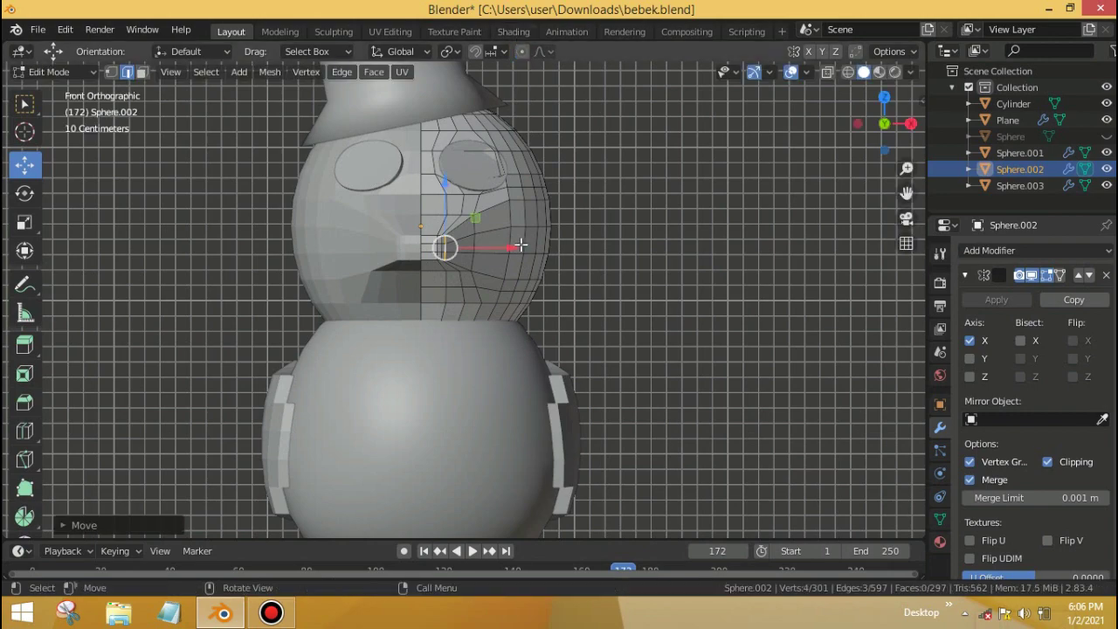
{"action": "key", "text": "g"}
{"action": "key", "text": "Escape"}
Step: Slide the single edge just beneath the eye along the head's surface to refine the beak base
{"action": "key", "text": "Tab"}
{"action": "middle_click_drag", "start_coordinate": [534, 251], "coordinate": [491, 304]}
{"action": "scroll", "coordinate": [449, 271], "scroll_direction": "down", "scroll_amount": 5}
{"action": "key", "text": "Tab"}
{"action": "key", "text": "g"}
{"action": "key", "text": "g"}
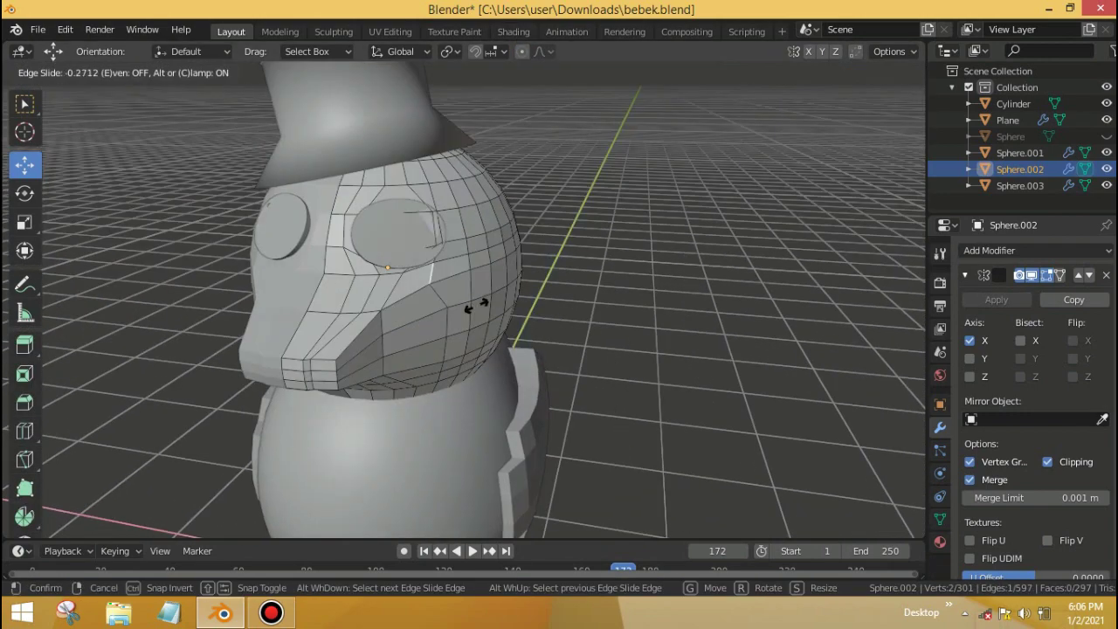
{"action": "left_click", "coordinate": [490, 303]}
Step: Slide the two edges on the beak's upper side below the eye, and return to Object Mode
{"action": "middle_click_drag", "start_coordinate": [412, 317], "coordinate": [378, 286]}
{"action": "scroll", "coordinate": [378, 287], "scroll_direction": "up", "scroll_amount": 4}
{"action": "scroll", "coordinate": [378, 286], "scroll_direction": "down", "scroll_amount": 5}
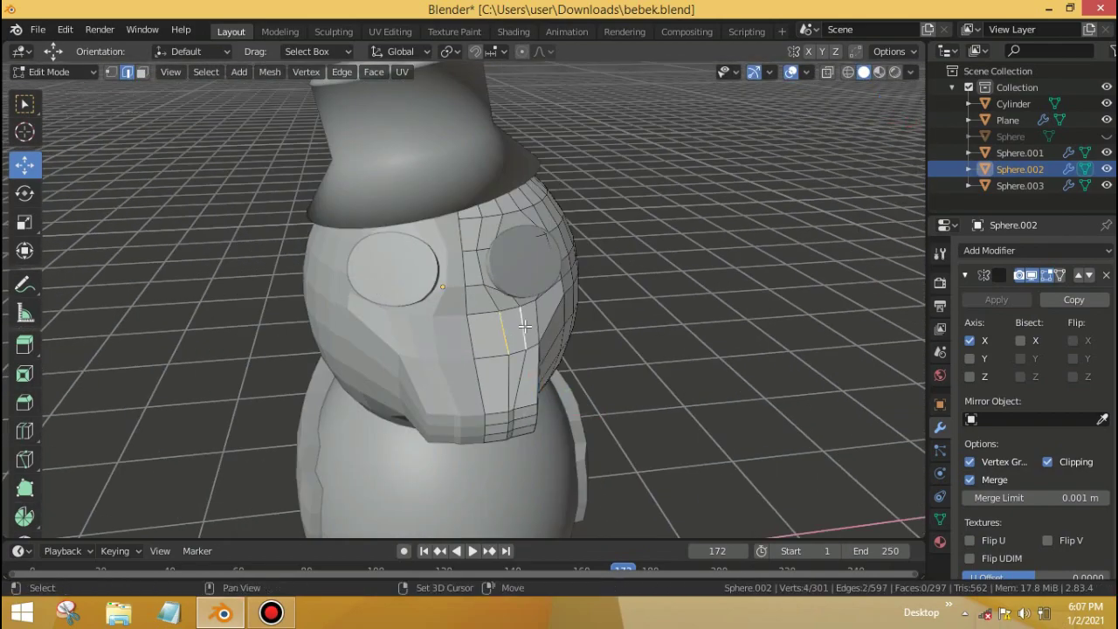
{"action": "key", "text": "g"}
{"action": "key", "text": "g"}
{"action": "left_click", "coordinate": [517, 326]}
{"action": "middle_click_drag", "start_coordinate": [517, 326], "coordinate": [508, 289]}
{"action": "scroll", "coordinate": [469, 317], "scroll_direction": "down", "scroll_amount": 5}
{"action": "key", "text": "Tab"}
Step: Add a plane at the origin and rotate it 90° about the X axis so it faces front
{"action": "key", "text": "KP_1"}
{"action": "scroll", "coordinate": [497, 373], "scroll_direction": "up", "scroll_amount": 5}
{"action": "key", "text": "shift+a"}
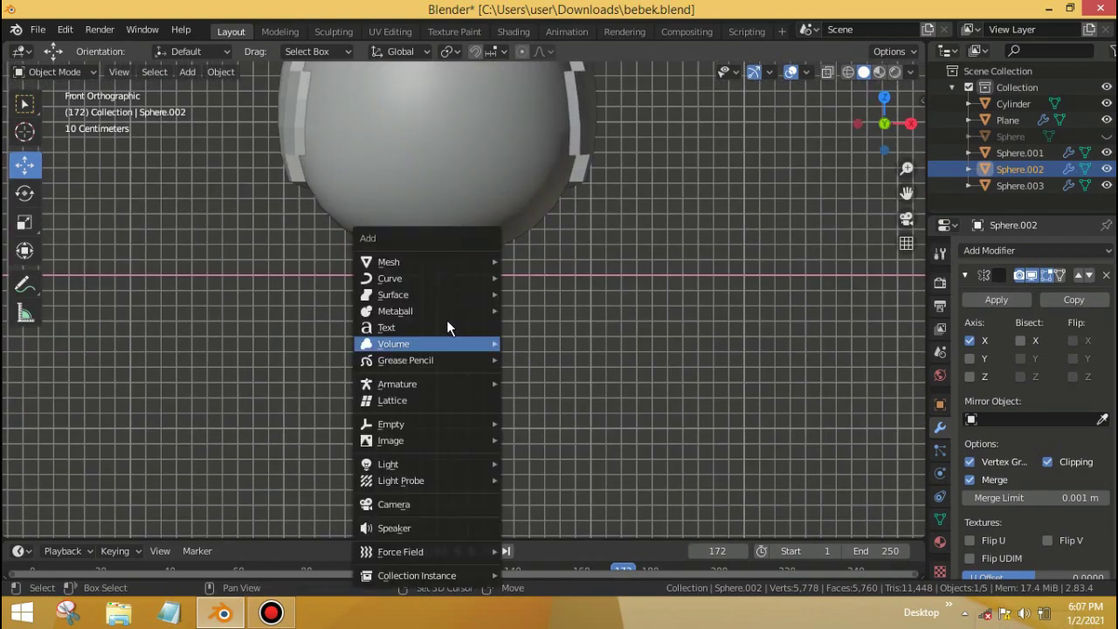
{"action": "left_click", "coordinate": [526, 290]}
{"action": "type", "text": "rx90"}
{"action": "key", "text": "Return"}
{"action": "scroll", "coordinate": [521, 306], "scroll_direction": "down", "scroll_amount": 1}
Step: Divide the upright plane into four equal faces and delete all but the upper-right one in the front view
{"action": "key", "text": "Tab"}
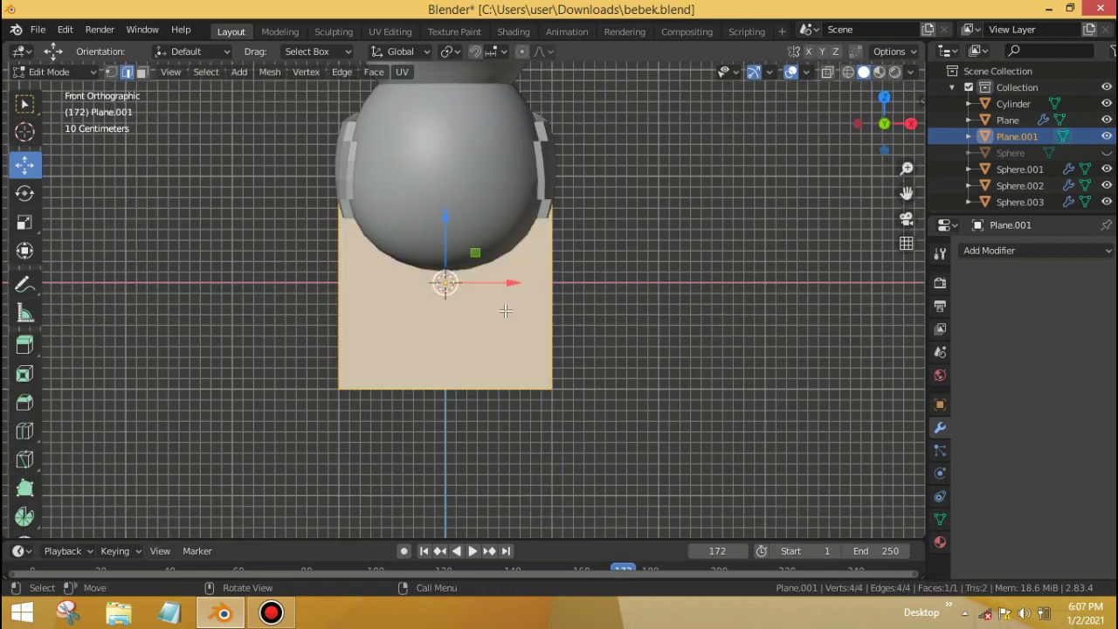
{"action": "left_click", "coordinate": [442, 386]}
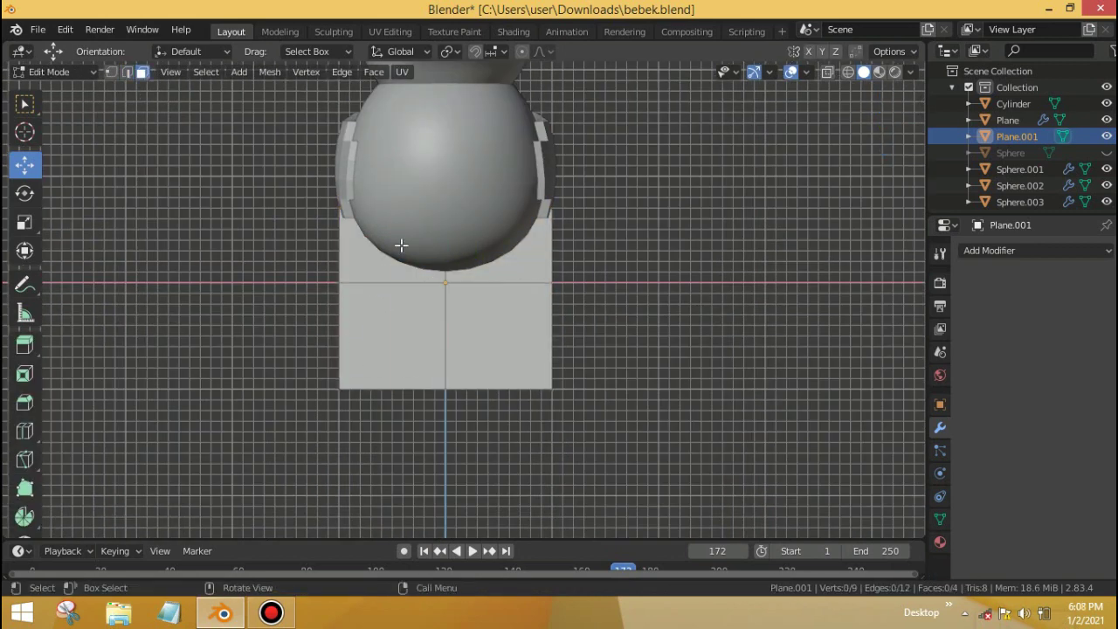
{"action": "left_click", "coordinate": [400, 246]}
{"action": "left_click", "coordinate": [498, 336], "text": "shift"}
{"action": "left_click", "coordinate": [417, 321], "text": "shift"}
{"action": "key", "text": "x"}
{"action": "left_click", "coordinate": [375, 360]}
{"action": "scroll", "coordinate": [521, 337], "scroll_direction": "down", "scroll_amount": 2}
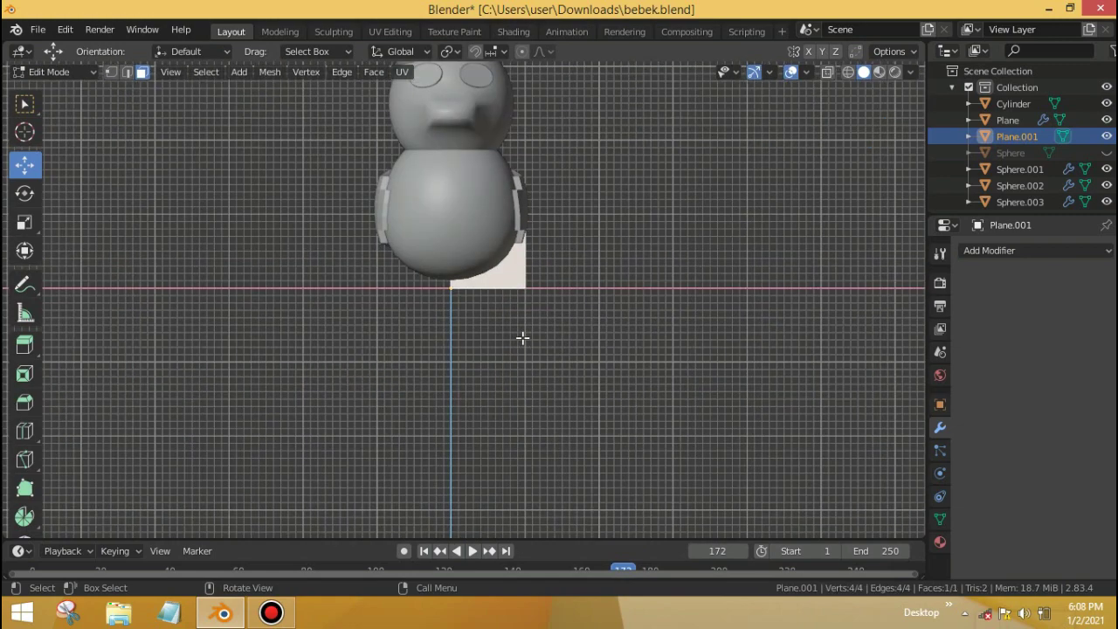
Step: Rotate the remaining face flat and lower it about 1.2 m to beneath the duck's body
{"action": "key", "text": "r"}
{"action": "key", "text": "Return"}
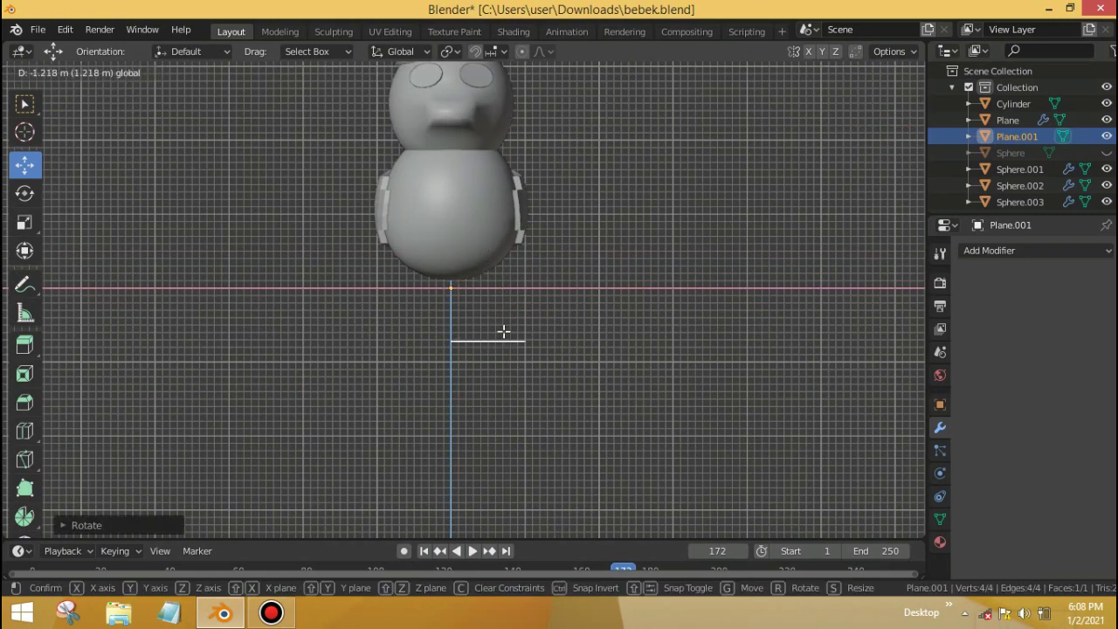
{"action": "key", "text": "Tab"}
Step: Extrude the flat face into a thin slab, then extrude a smaller, slightly raised face on its top
{"action": "scroll", "coordinate": [491, 242], "scroll_direction": "up", "scroll_amount": 3}
{"action": "key", "text": "e"}
{"action": "middle_click_drag", "start_coordinate": [472, 263], "coordinate": [512, 355]}
{"action": "left_click", "coordinate": [484, 288]}
{"action": "key", "text": "s"}
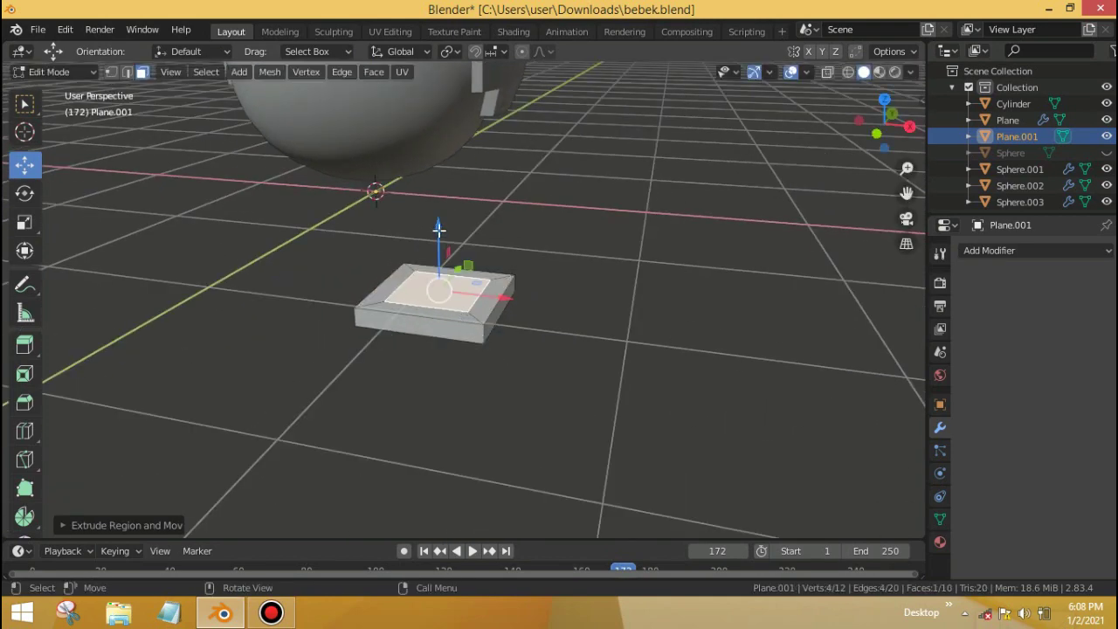
{"action": "left_click", "coordinate": [439, 229]}
{"action": "middle_click_drag", "start_coordinate": [439, 229], "coordinate": [443, 252]}
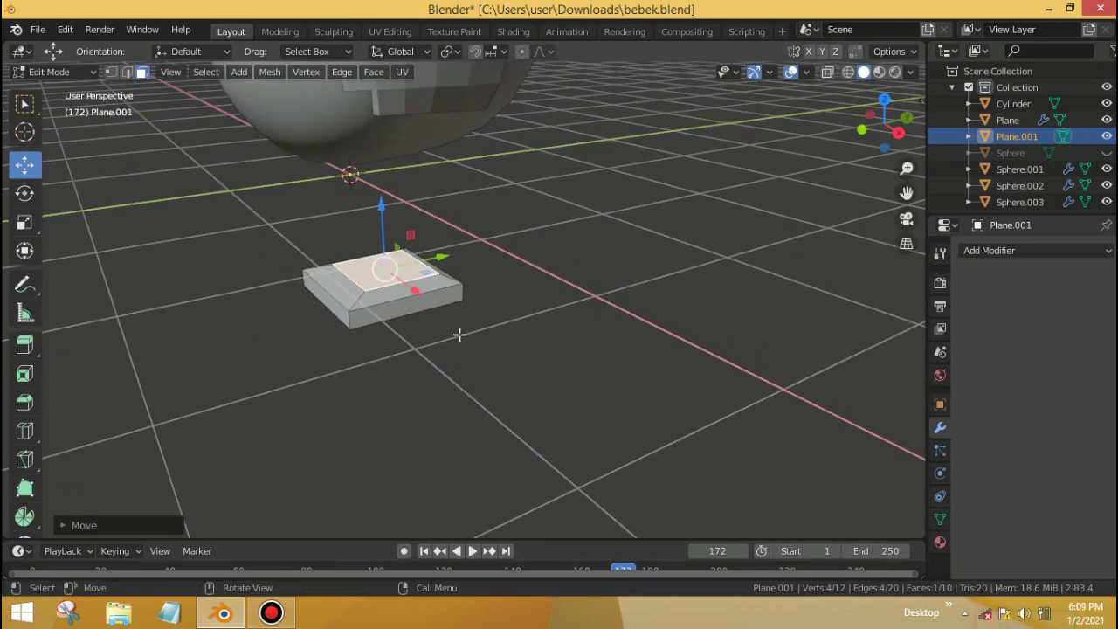
Step: Scale the raised top face down further and reposition it toward the rear of the slab
{"action": "scroll", "coordinate": [422, 347], "scroll_direction": "up", "scroll_amount": 3}
{"action": "key", "text": "ctrl+z"}
{"action": "scroll", "coordinate": [436, 320], "scroll_direction": "down", "scroll_amount": 3}
{"action": "key", "text": "s"}
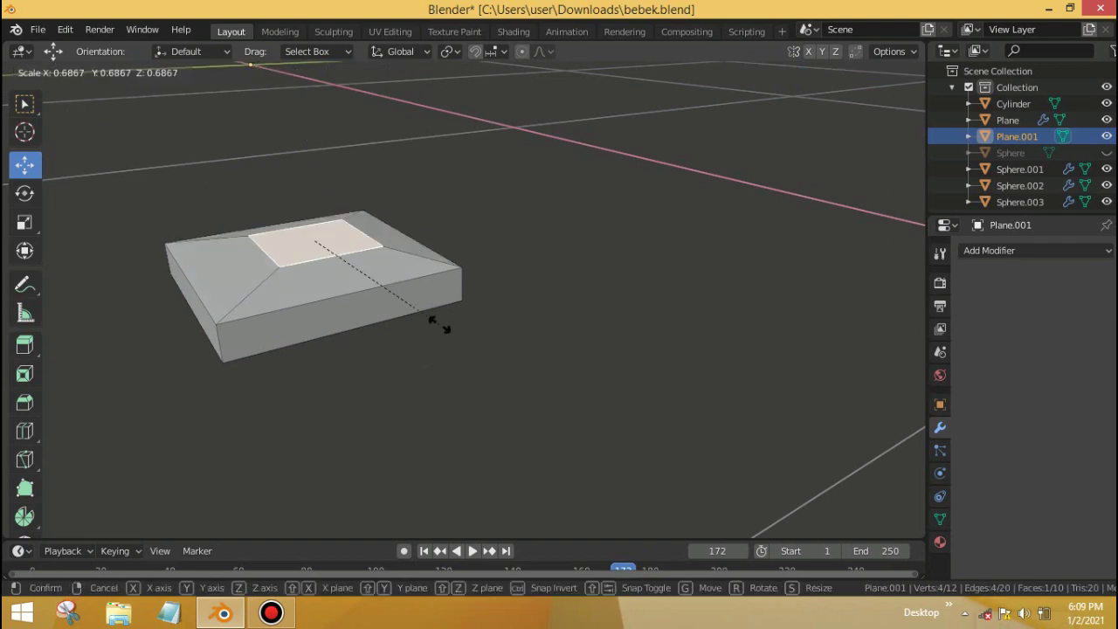
{"action": "left_click", "coordinate": [419, 279]}
{"action": "key", "text": "g"}
{"action": "left_click", "coordinate": [385, 355]}
Step: Extrude the small top face upward about 0.4 m to form the leg
{"action": "middle_click_drag", "start_coordinate": [385, 356], "coordinate": [536, 369]}
{"action": "key", "text": "e"}
{"action": "left_click", "coordinate": [530, 242]}
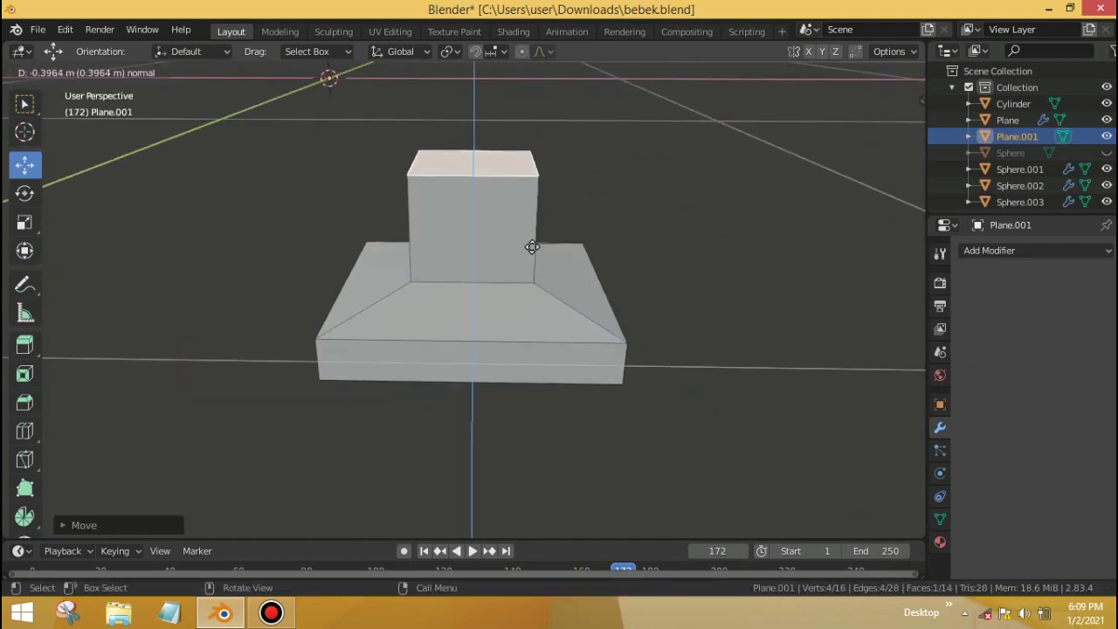
{"action": "scroll", "coordinate": [529, 242], "scroll_direction": "down", "scroll_amount": 3}
Step: Add a Mirror modifier on the X axis to create the opposite foot
{"action": "middle_click_drag", "start_coordinate": [529, 242], "coordinate": [855, 296]}
{"action": "left_click", "coordinate": [1034, 250]}
{"action": "left_click", "coordinate": [663, 384]}
{"action": "scroll", "coordinate": [780, 417], "scroll_direction": "up", "scroll_amount": 3}
Step: Select the entire foot and leg mesh and scale it down
{"action": "key", "text": "a"}
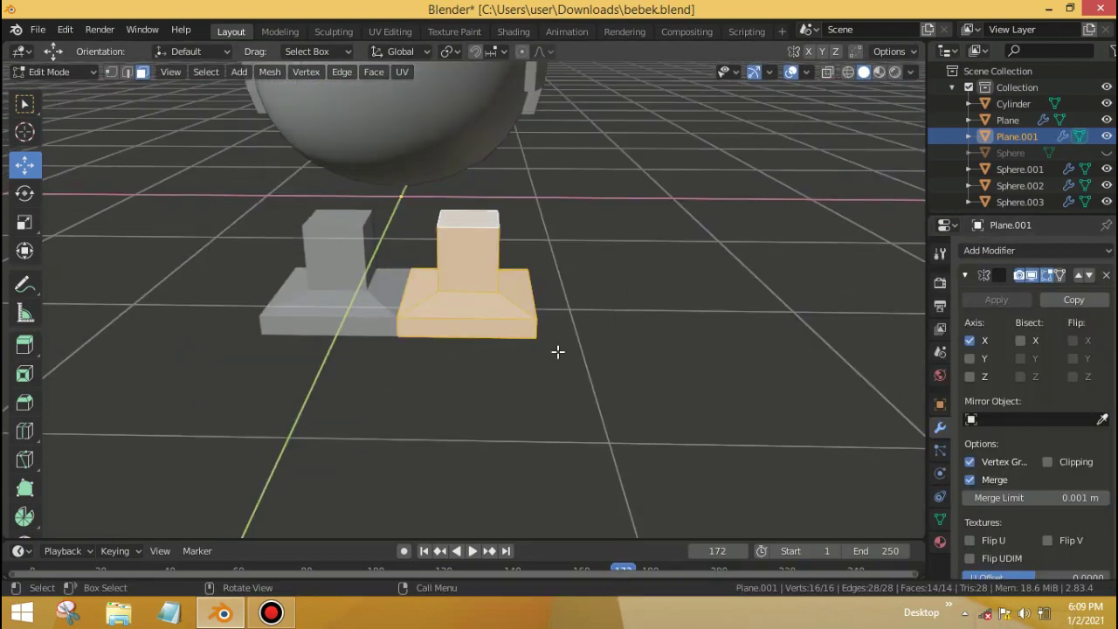
{"action": "key", "text": "s"}
{"action": "left_click", "coordinate": [519, 324]}
{"action": "scroll", "coordinate": [506, 330], "scroll_direction": "up", "scroll_amount": 5}
{"action": "key", "text": "ctrl+r"}
{"action": "left_click", "coordinate": [476, 323]}
{"action": "right_click", "coordinate": [476, 323]}
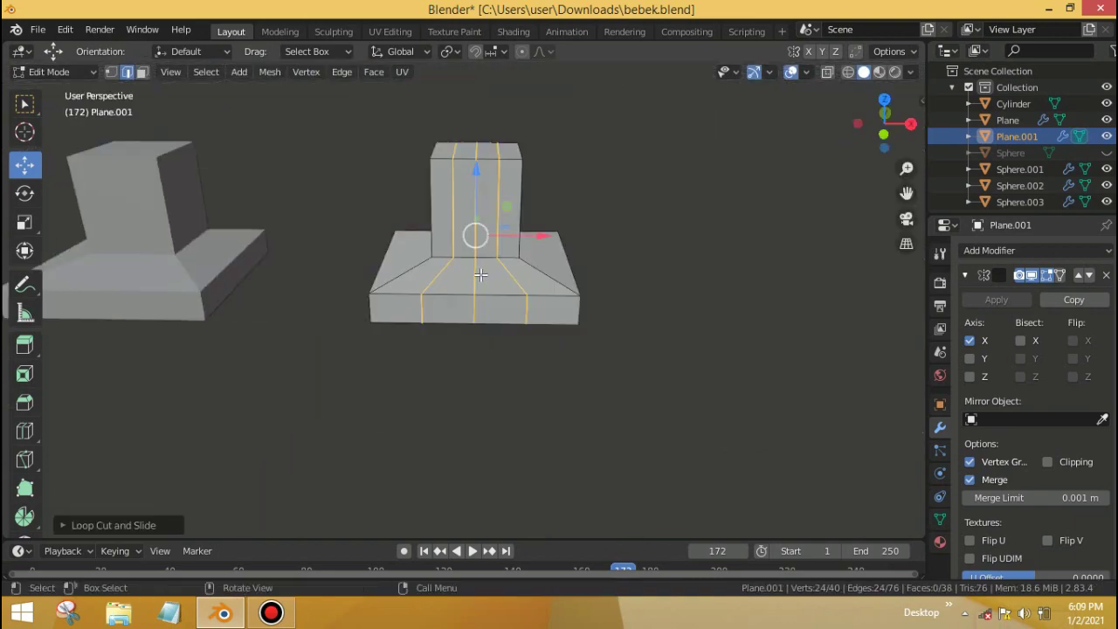
{"action": "key", "text": "ctrl+z"}
Step: Add two lengthwise loop cuts through the foot and extrude the two outer front faces forward as toes
{"action": "key", "text": "ctrl+r"}
{"action": "left_click", "coordinate": [467, 325]}
{"action": "right_click", "coordinate": [462, 337]}
{"action": "middle_click_drag", "start_coordinate": [536, 314], "coordinate": [524, 375]}
{"action": "key", "text": "e"}
{"action": "left_click", "coordinate": [336, 356]}
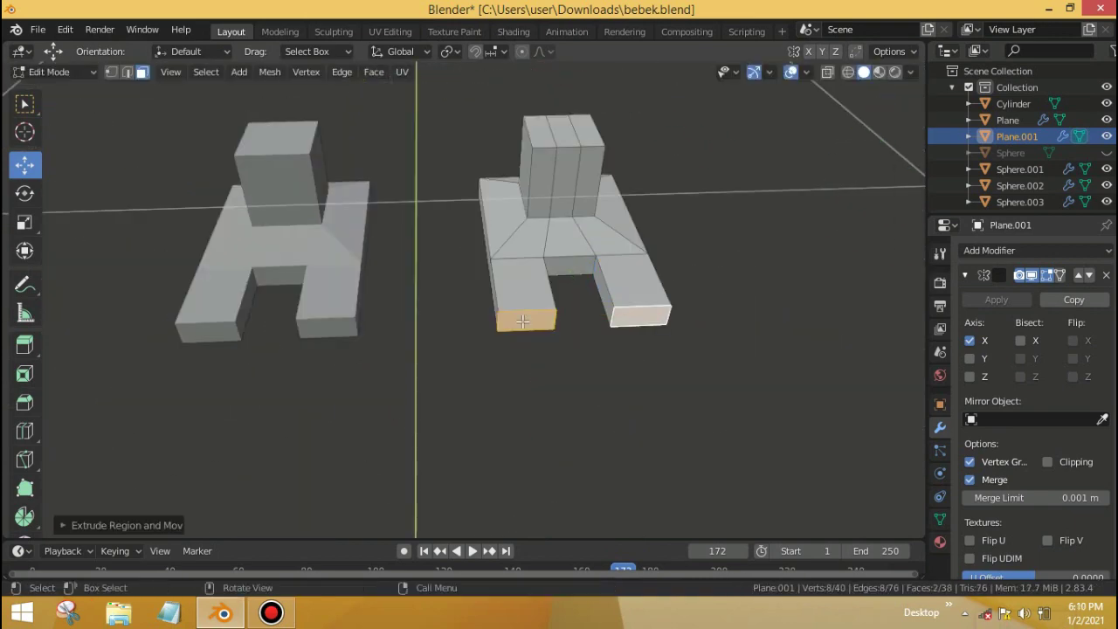
Step: Scale down the end faces of the two outer toes individually so each toe tapers
{"action": "key", "text": "s"}
{"action": "right_click", "coordinate": [644, 335]}
{"action": "left_click", "coordinate": [642, 319]}
{"action": "key", "text": "s"}
{"action": "left_click", "coordinate": [638, 320]}
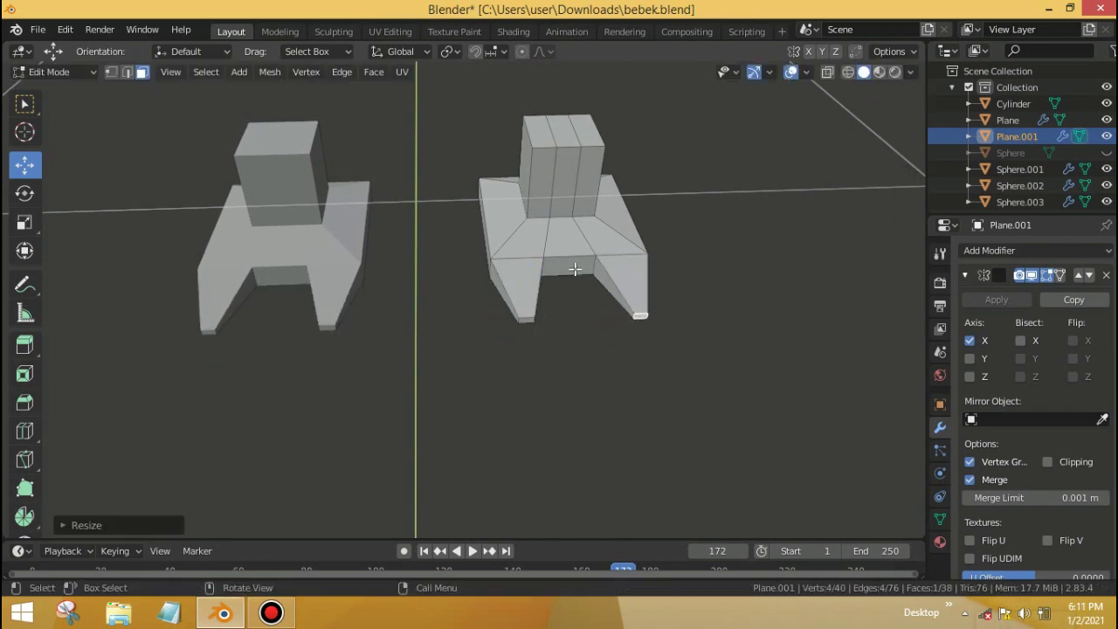
Step: Extrude the middle front face forward as a third toe and scale its end face to about 0.32
{"action": "middle_click_drag", "start_coordinate": [574, 262], "coordinate": [524, 431]}
{"action": "key", "text": "e"}
{"action": "left_click", "coordinate": [404, 474]}
{"action": "middle_click_drag", "start_coordinate": [405, 474], "coordinate": [682, 445]}
{"action": "key", "text": "s"}
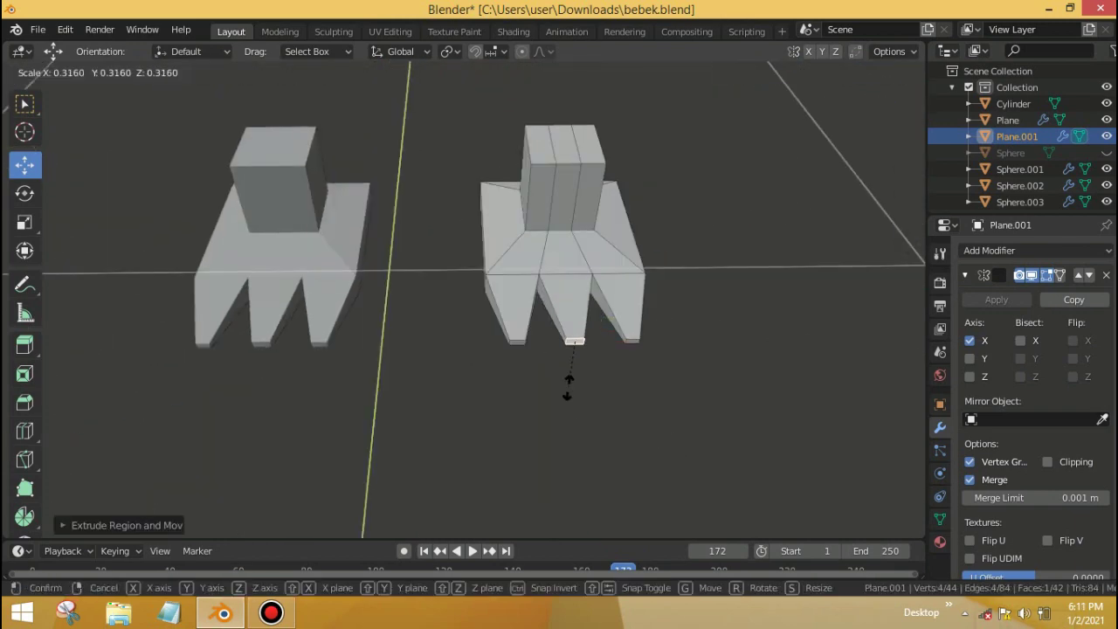
{"action": "left_click", "coordinate": [544, 353]}
Step: Select the end faces of all three toes and move them together
{"action": "key", "text": "g"}
{"action": "middle_click_drag", "start_coordinate": [465, 371], "coordinate": [627, 176]}
{"action": "left_click", "coordinate": [608, 350]}
Step: Bevel the two vertical edges where the toes meet by about 0.07 m
{"action": "scroll", "coordinate": [579, 263], "scroll_direction": "up", "scroll_amount": 3}
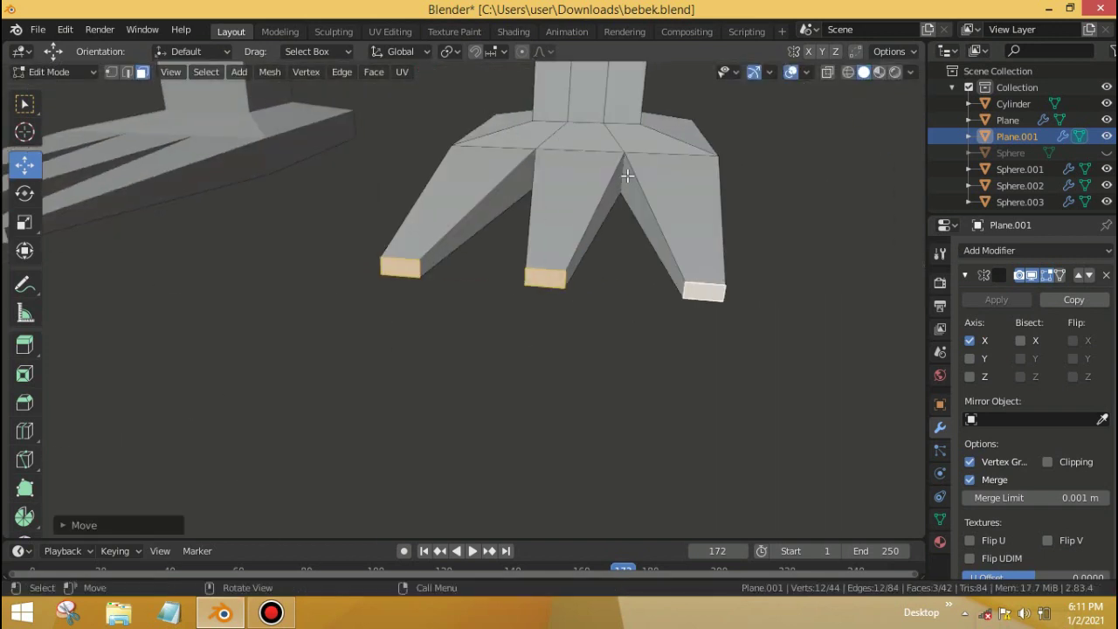
{"action": "left_click", "coordinate": [19, 405]}
{"action": "middle_click_drag", "start_coordinate": [350, 288], "coordinate": [564, 194]}
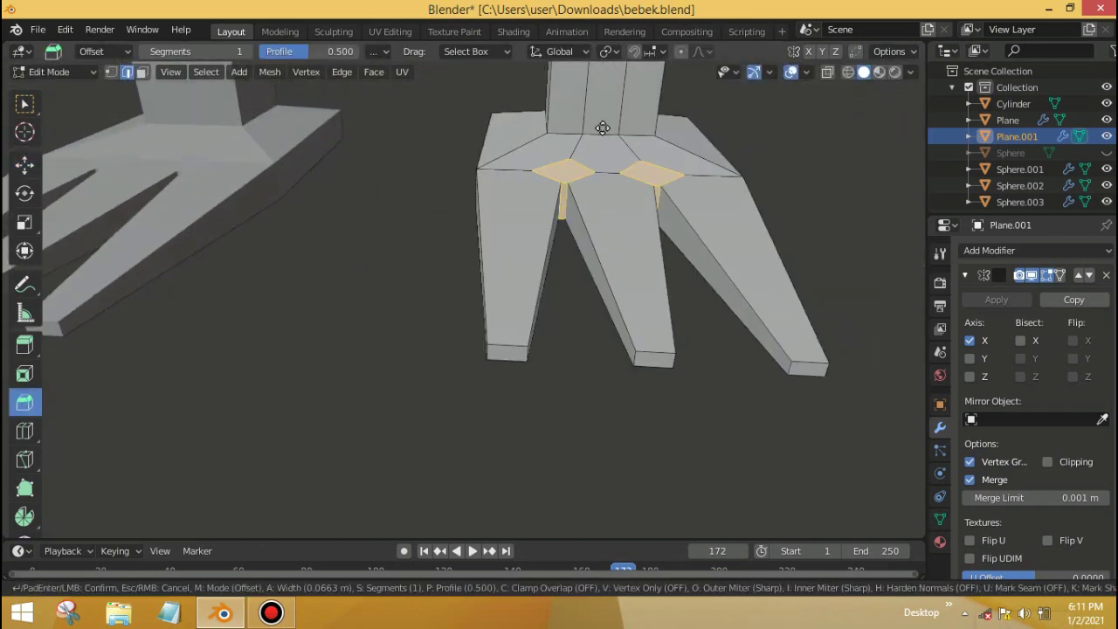
{"action": "left_click", "coordinate": [607, 125]}
{"action": "middle_click_drag", "start_coordinate": [607, 125], "coordinate": [596, 305]}
Step: Widen both gaps at the base of the toes by scaling each pair of inner vertical edges along X
{"action": "left_click", "coordinate": [25, 222]}
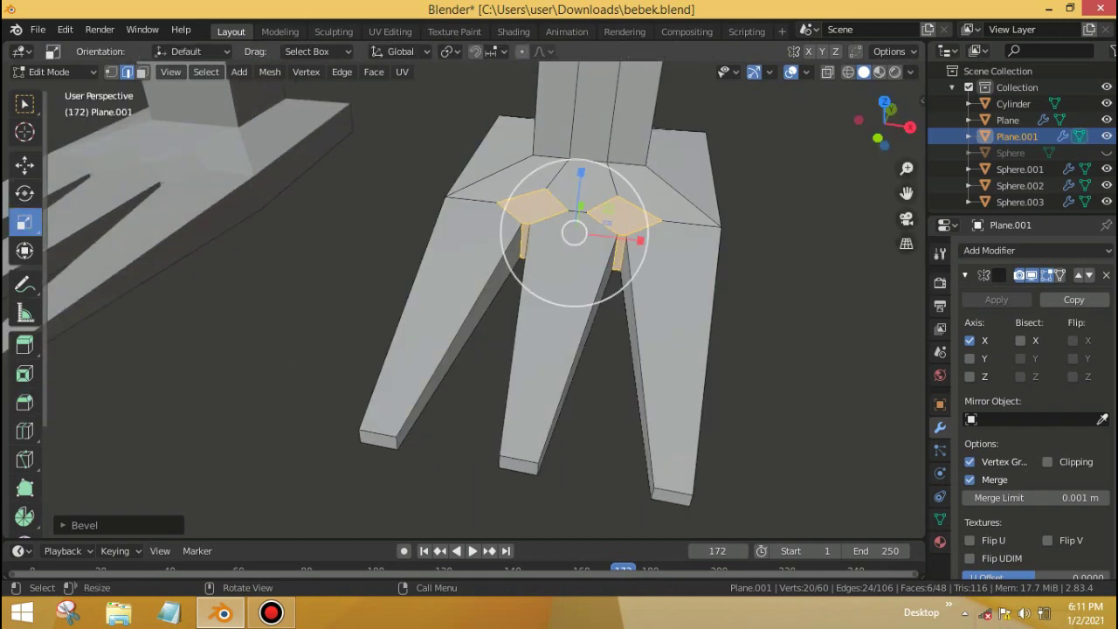
{"action": "left_click_drag", "start_coordinate": [616, 255], "coordinate": [707, 267]}
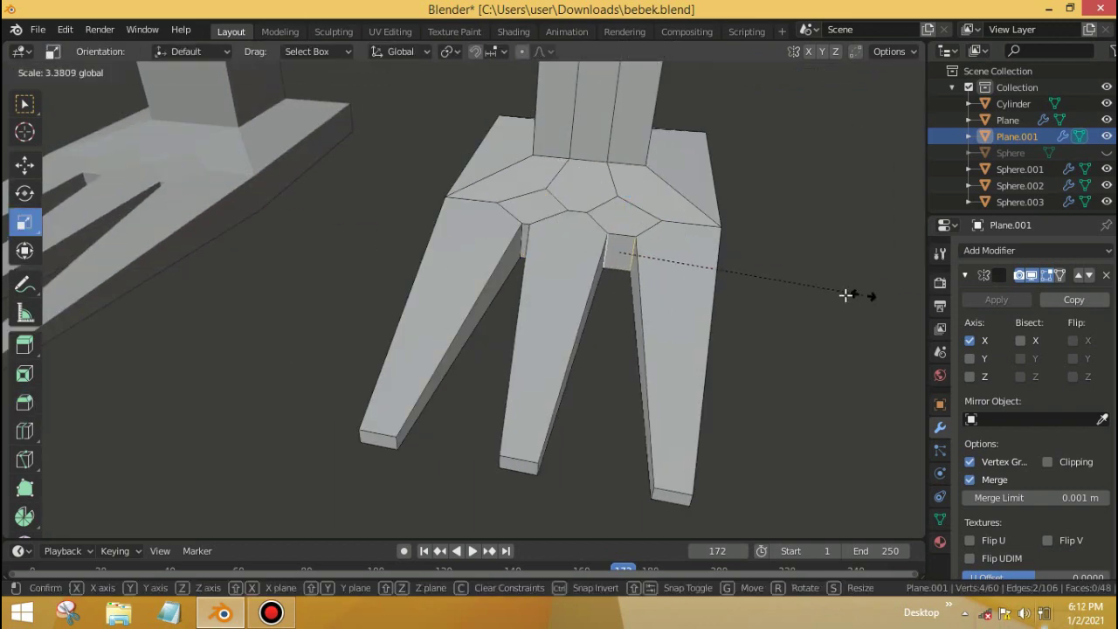
{"action": "left_click_drag", "start_coordinate": [845, 295], "coordinate": [839, 293]}
{"action": "middle_click_drag", "start_coordinate": [839, 294], "coordinate": [663, 253]}
{"action": "middle_click_drag", "start_coordinate": [558, 262], "coordinate": [570, 275]}
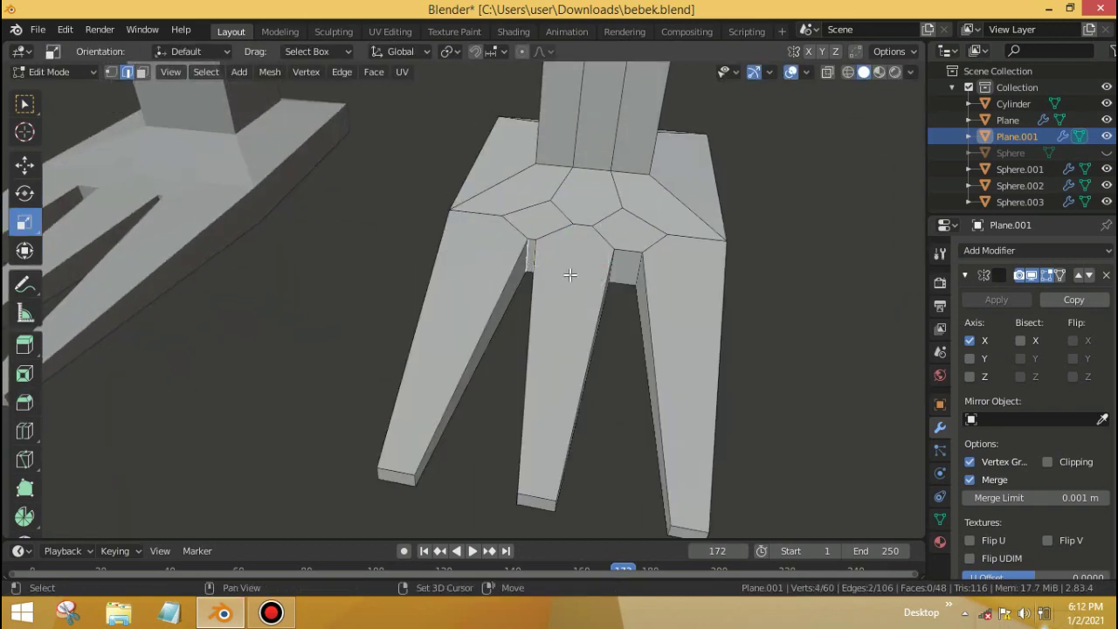
{"action": "left_click", "coordinate": [745, 311]}
Step: Fill a face between each pair of neighbouring toes to web the foot
{"action": "middle_click_drag", "start_coordinate": [539, 361], "coordinate": [447, 258]}
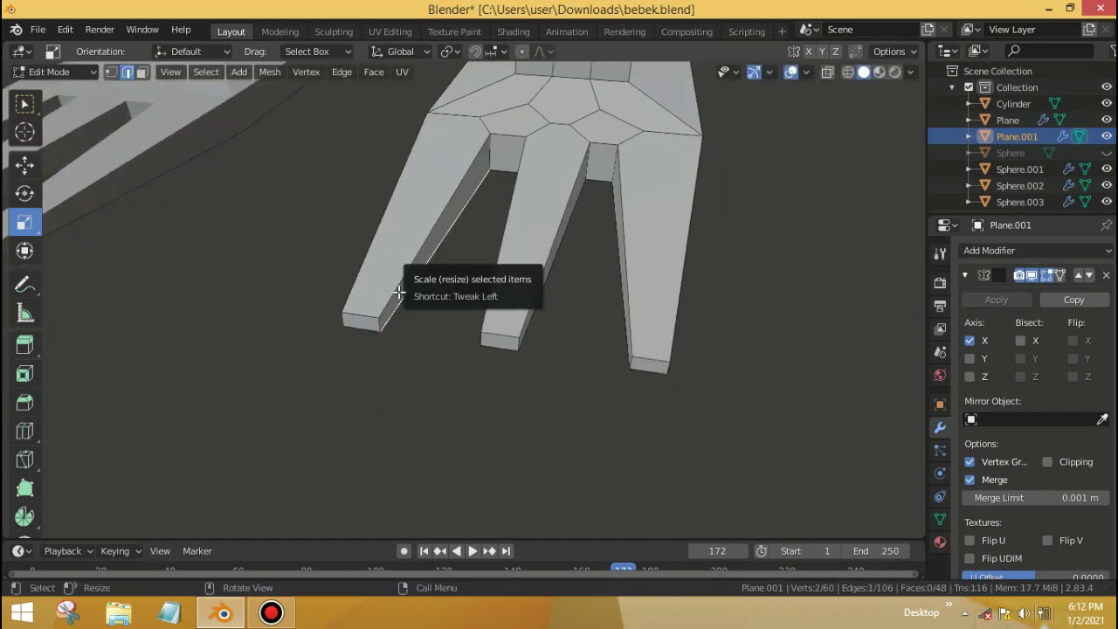
{"action": "middle_click_drag", "start_coordinate": [398, 292], "coordinate": [678, 366]}
{"action": "key", "text": "f"}
{"action": "middle_click_drag", "start_coordinate": [565, 230], "coordinate": [294, 251]}
{"action": "left_click", "coordinate": [394, 195]}
{"action": "key", "text": "f"}
{"action": "scroll", "coordinate": [294, 262], "scroll_direction": "down", "scroll_amount": 5}
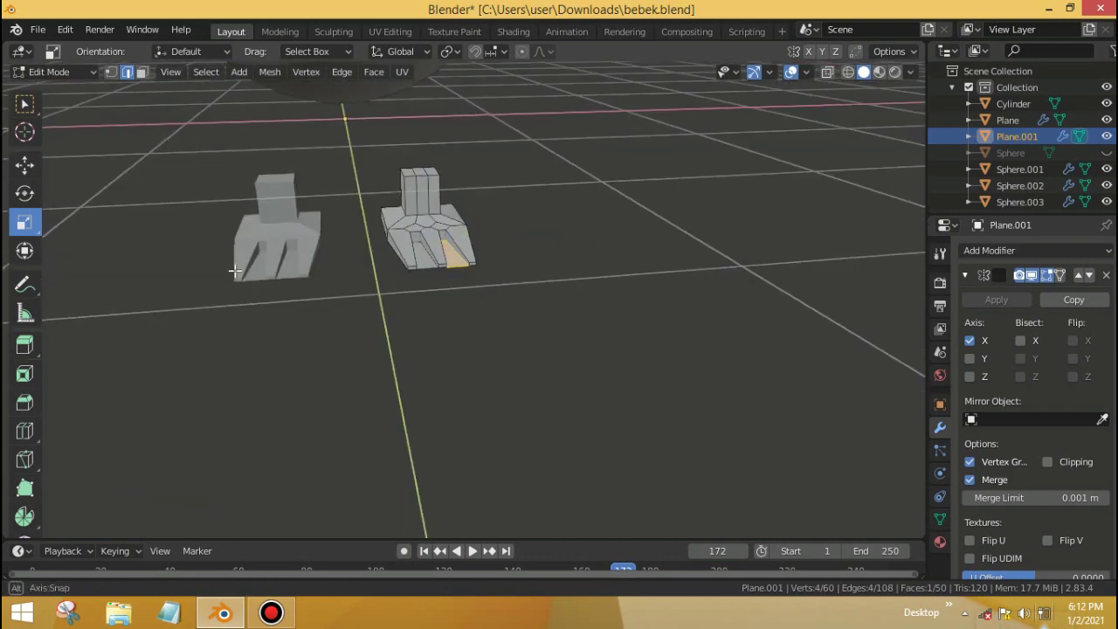
Step: Bevel the foot's upper outline and toe edges by about 0.018 m, and return to Object Mode
{"action": "scroll", "coordinate": [382, 226], "scroll_direction": "up", "scroll_amount": 5}
{"action": "middle_click_drag", "start_coordinate": [463, 201], "coordinate": [422, 208]}
{"action": "left_click", "coordinate": [422, 208], "text": "shift"}
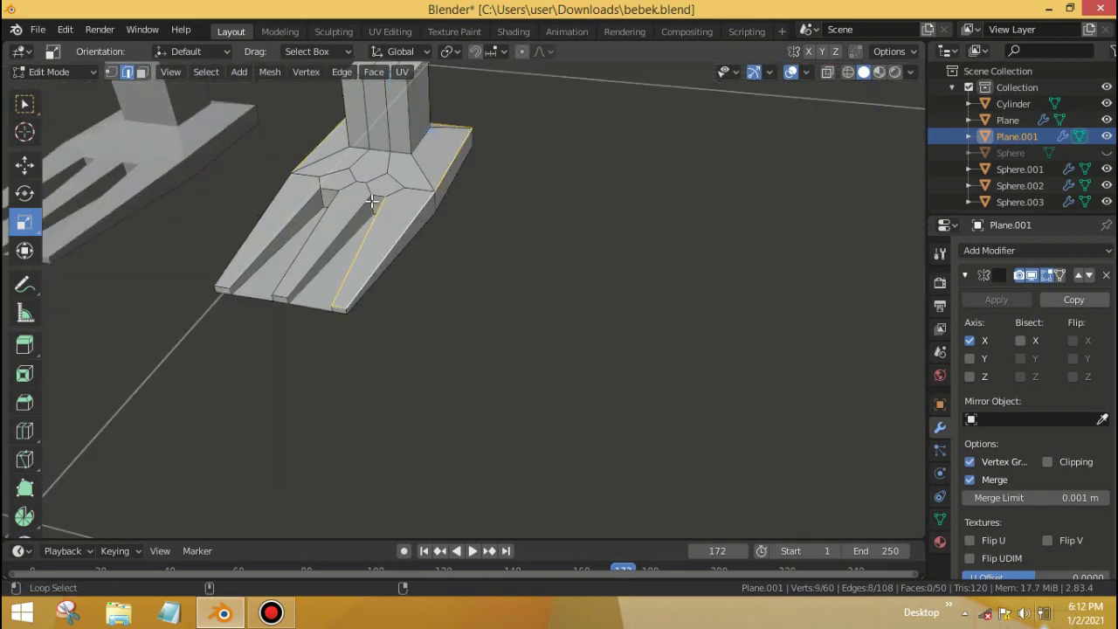
{"action": "left_click_drag", "start_coordinate": [363, 259], "coordinate": [356, 272]}
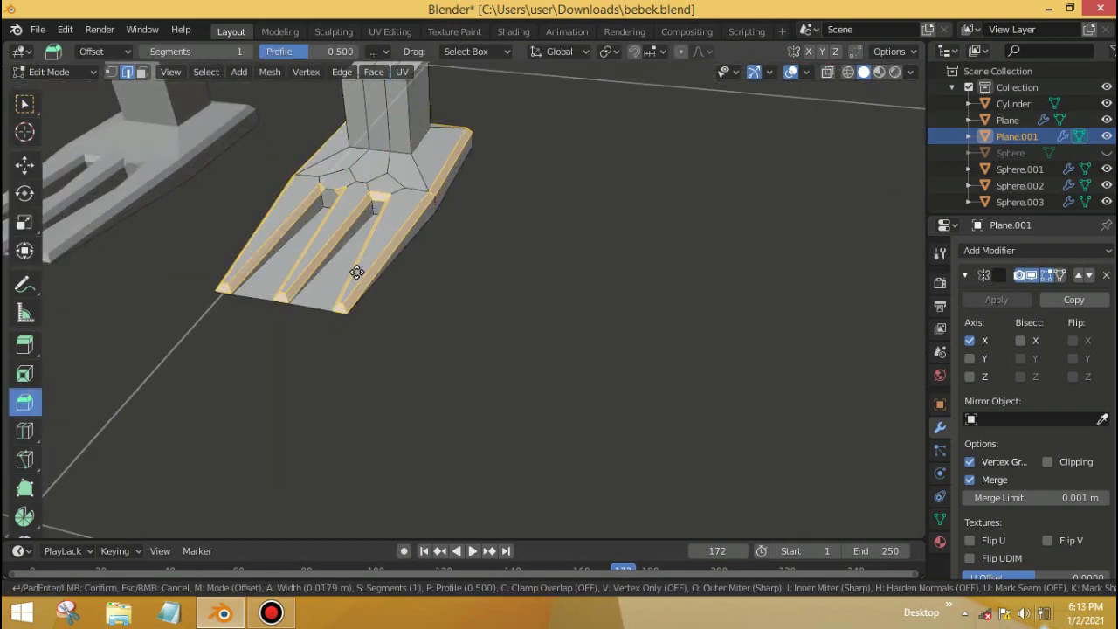
{"action": "left_click", "coordinate": [357, 270]}
{"action": "scroll", "coordinate": [311, 312], "scroll_direction": "down", "scroll_amount": 5}
{"action": "key", "text": "Tab"}
Step: Scale the mirrored feet down slightly, raise them toward the body, and enter Edit Mode
{"action": "middle_click_drag", "start_coordinate": [312, 312], "coordinate": [307, 353]}
{"action": "key", "text": "KP_1"}
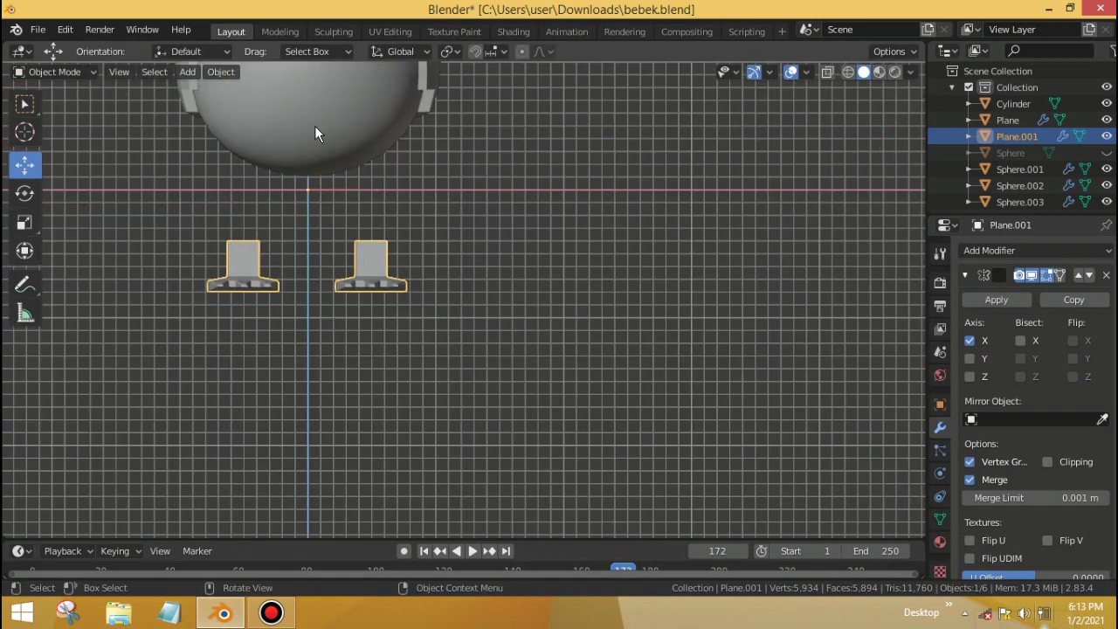
{"action": "key", "text": "Tab"}
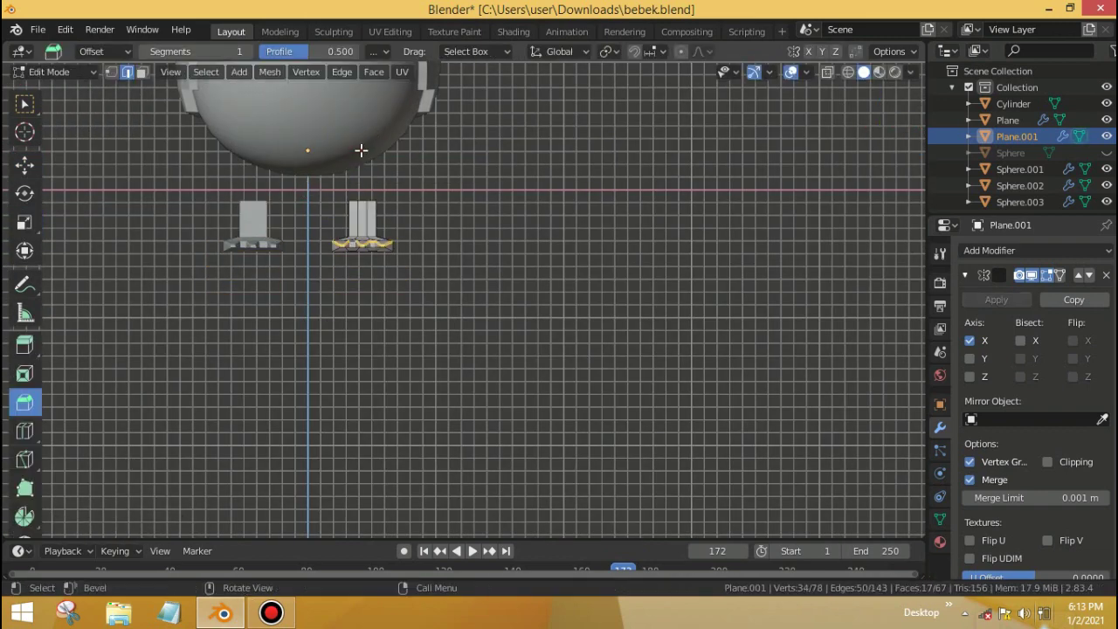
Step: Move the whole foot mesh up until the leg meets the body, and shift it back along Y
{"action": "key", "text": "shift+space"}
{"action": "key", "text": "g"}
{"action": "mouse_move", "coordinate": [341, 241]}
{"action": "left_mouse_down"}
{"action": "mouse_move", "coordinate": [350, 137]}
{"action": "mouse_move", "coordinate": [349, 229]}
{"action": "left_mouse_up"}
{"action": "middle_click_drag", "start_coordinate": [349, 229], "coordinate": [345, 242]}
{"action": "key", "text": "KP_3"}
{"action": "scroll", "coordinate": [368, 220], "scroll_direction": "up", "scroll_amount": 3}
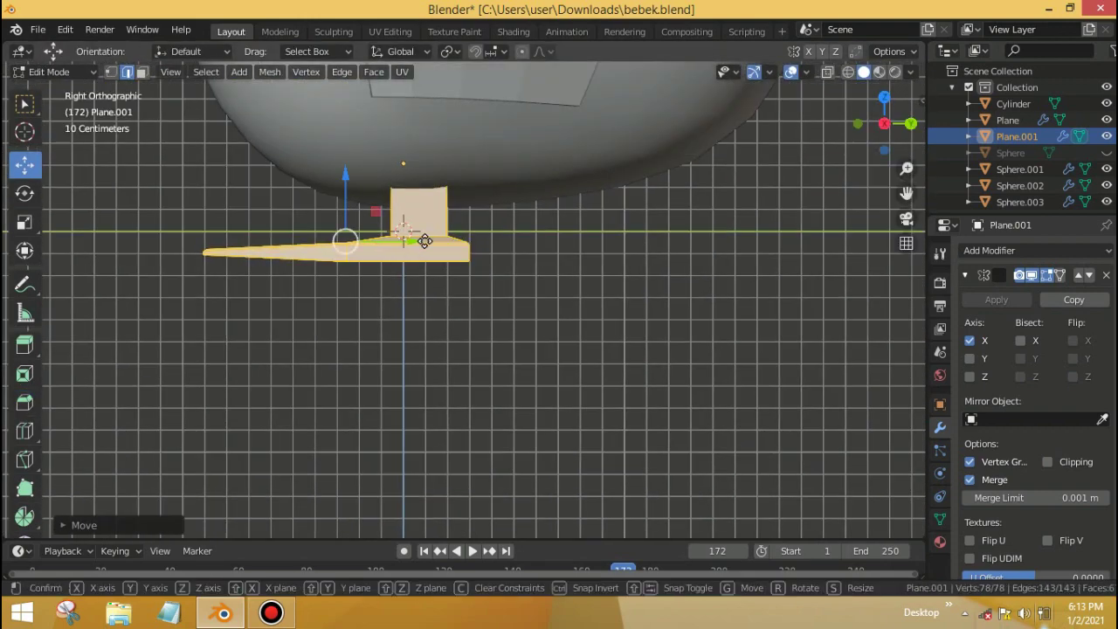
{"action": "left_click", "coordinate": [444, 242]}
Step: Bevel the side faces of the leg to soften its corners and its joint with the foot, and leave Edit Mode
{"action": "middle_click_drag", "start_coordinate": [444, 242], "coordinate": [394, 293]}
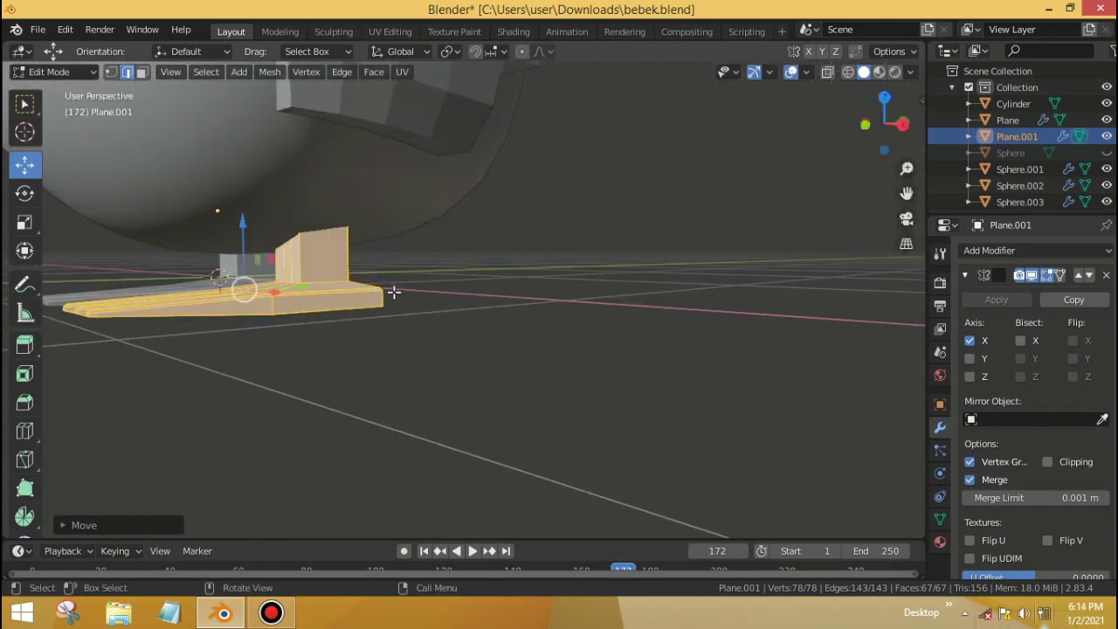
{"action": "middle_click_drag", "start_coordinate": [322, 268], "coordinate": [361, 297]}
{"action": "key", "text": "3"}
{"action": "left_click", "coordinate": [318, 247]}
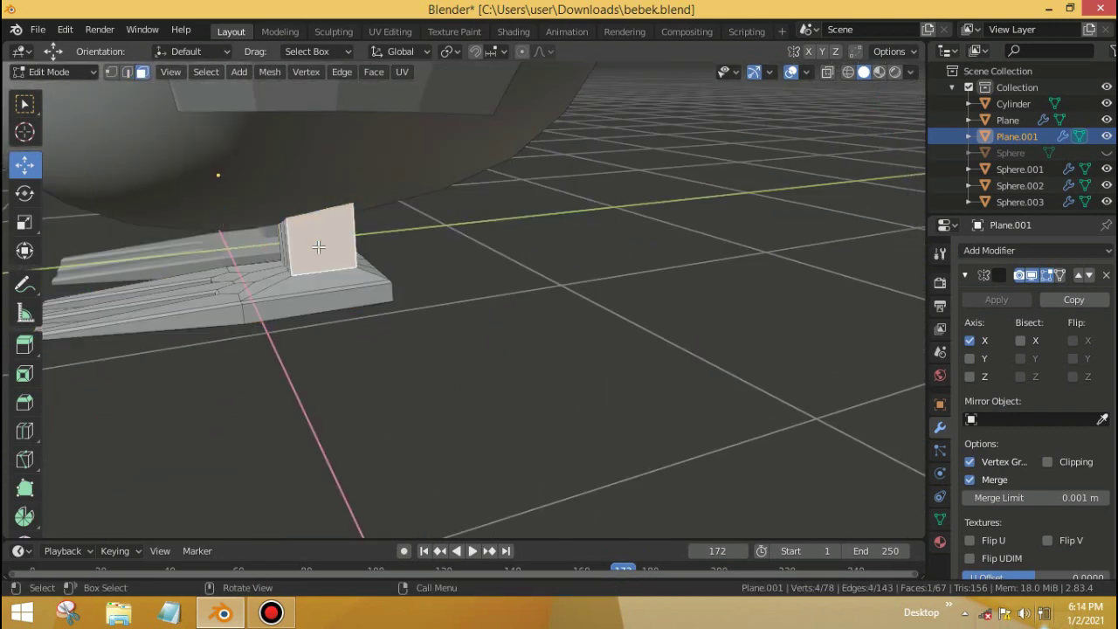
{"action": "left_click", "coordinate": [25, 402]}
{"action": "left_click_drag", "start_coordinate": [297, 201], "coordinate": [313, 107]}
{"action": "left_click", "coordinate": [313, 142]}
{"action": "middle_click_drag", "start_coordinate": [314, 141], "coordinate": [434, 302]}
{"action": "scroll", "coordinate": [435, 303], "scroll_direction": "up", "scroll_amount": 5}
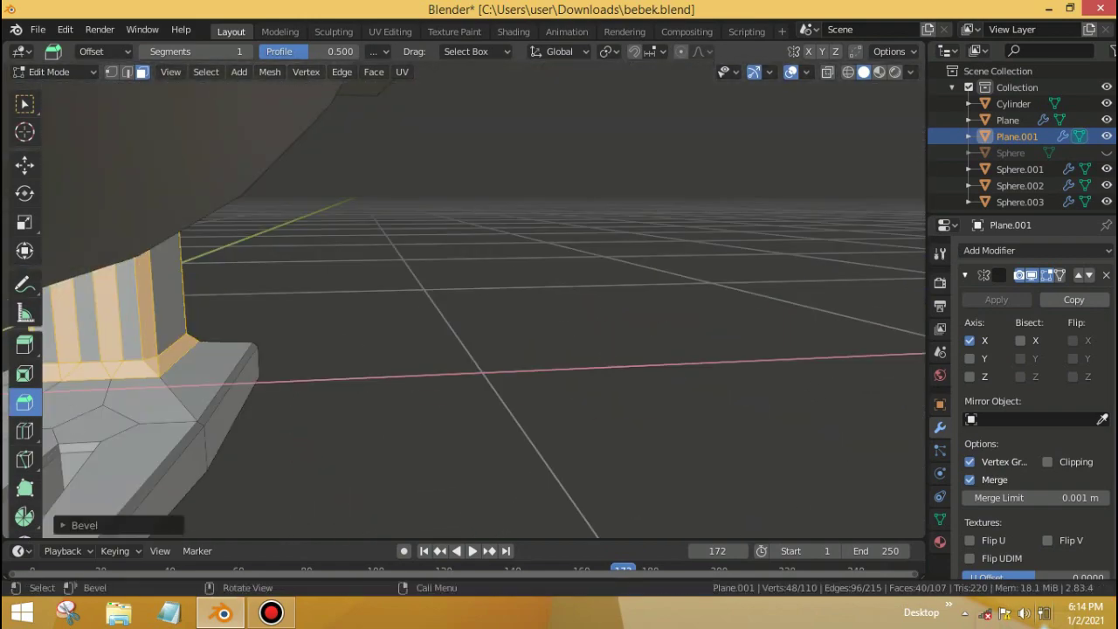
{"action": "key", "text": "s"}
{"action": "key", "text": "Escape"}
{"action": "key", "text": "Tab"}
Step: Add a new plane at the origin and rotate it upright to face the front
{"action": "middle_click_drag", "start_coordinate": [282, 384], "coordinate": [465, 371]}
{"action": "key", "text": "w"}
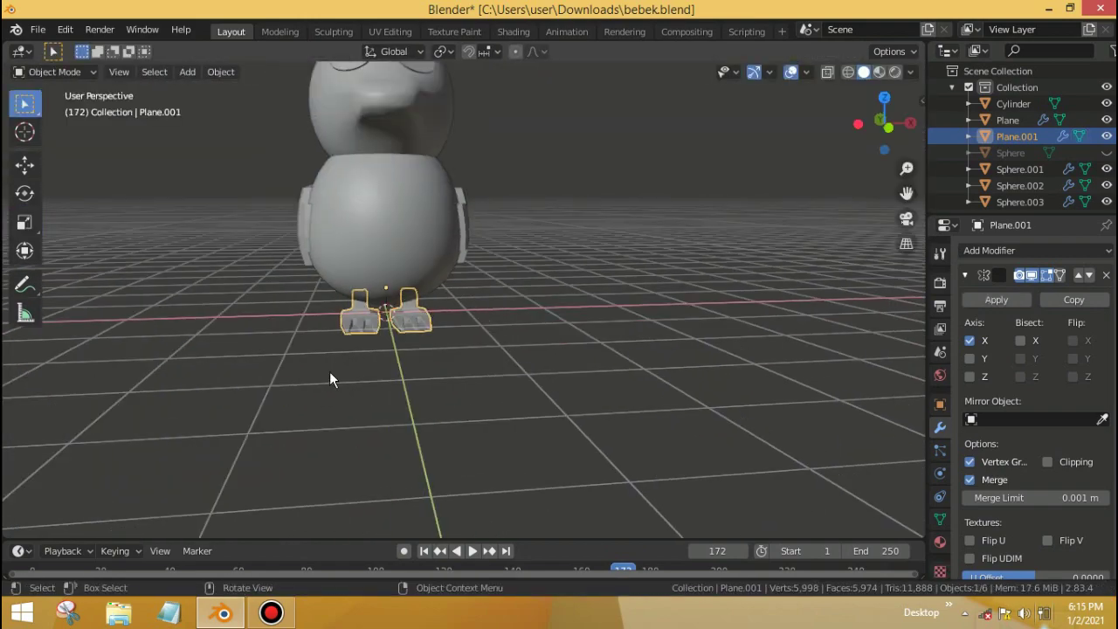
{"action": "middle_click_drag", "start_coordinate": [353, 376], "coordinate": [353, 403]}
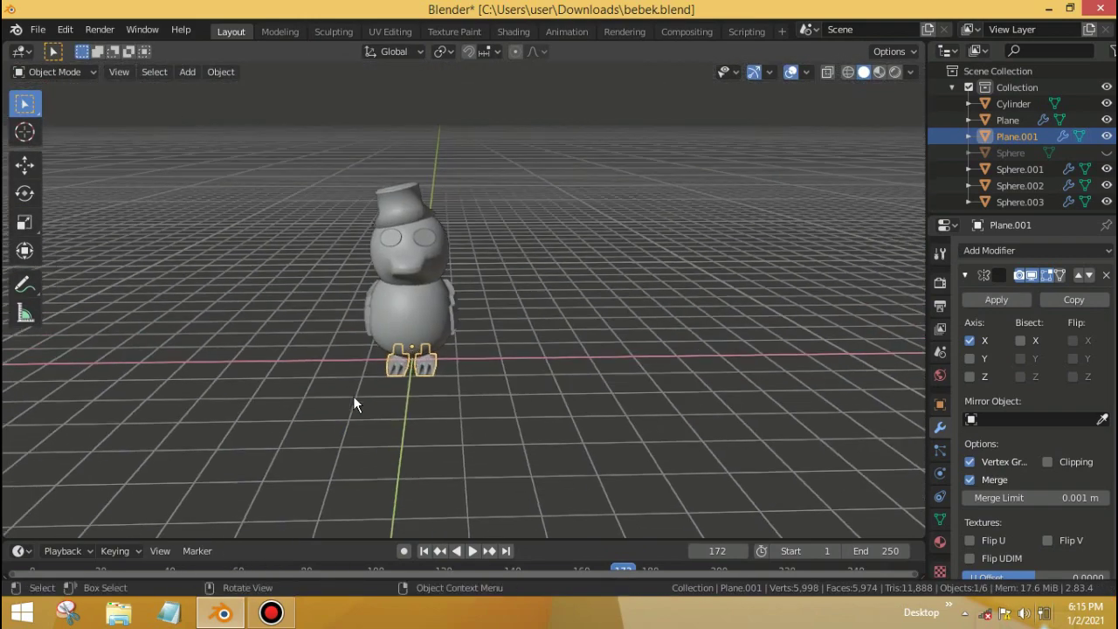
{"action": "key", "text": "grave"}
{"action": "left_click", "coordinate": [305, 317]}
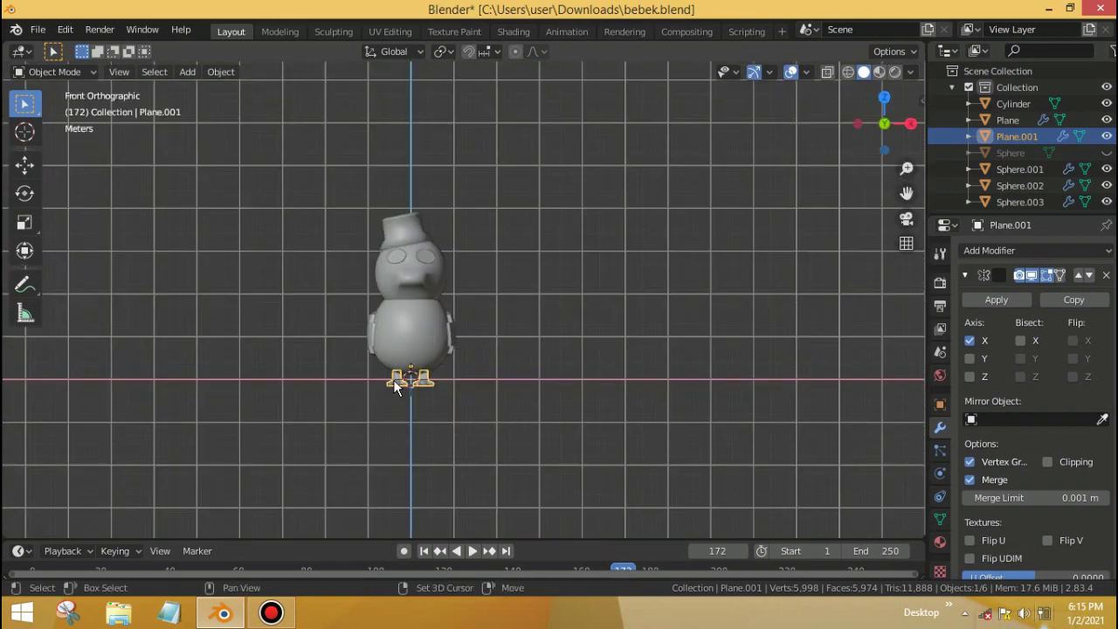
{"action": "key", "text": "shift+a"}
{"action": "left_click", "coordinate": [458, 362]}
{"action": "key", "text": "Return"}
Step: Move the upright plane about 1.3 m forward and 3.1 m up in front of the beak, and scale it about 2.03 along X
{"action": "key", "text": "KP_3"}
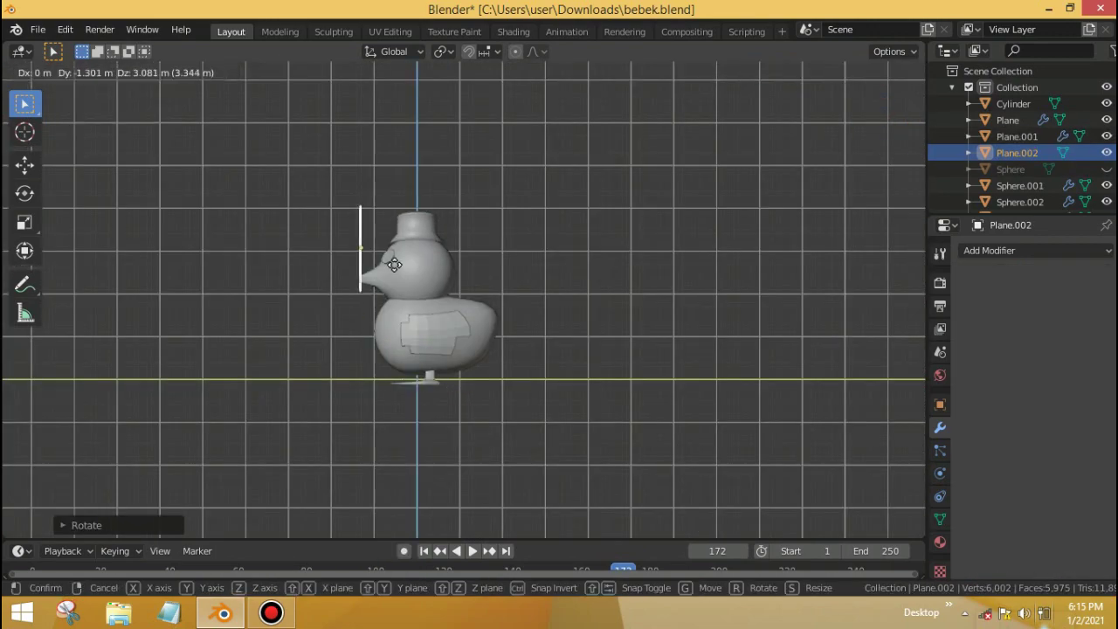
{"action": "left_click", "coordinate": [394, 264]}
{"action": "key", "text": "KP_1"}
{"action": "key", "text": "s"}
{"action": "key", "text": "x"}
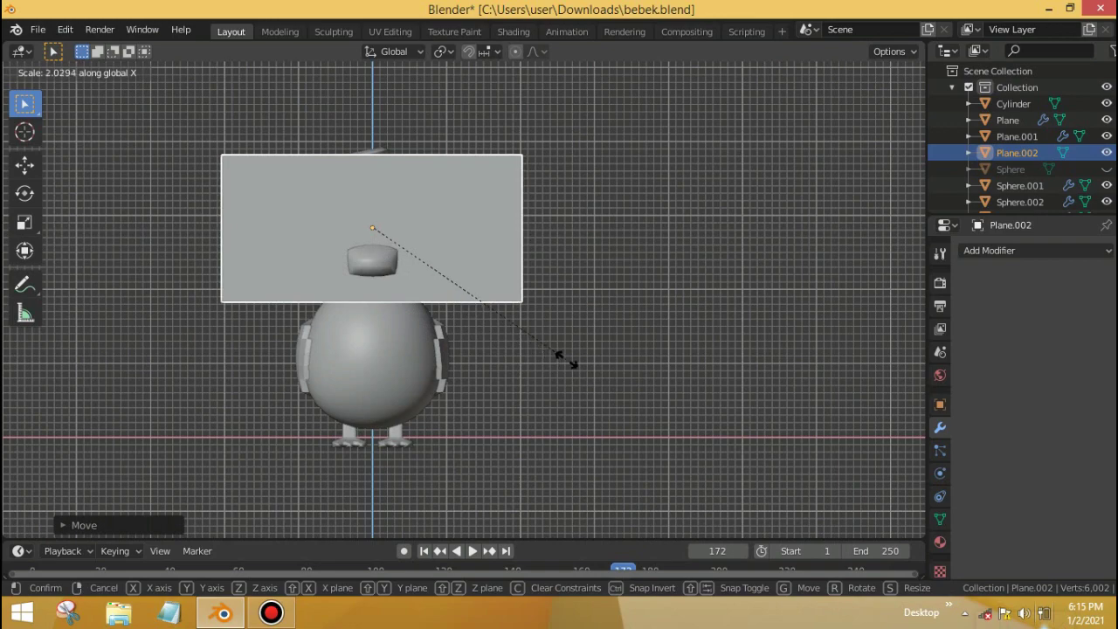
{"action": "left_click", "coordinate": [563, 358]}
Step: Split the plane with a centred vertical cut, delete its -X half, and scale down the remaining face
{"action": "key", "text": "Tab"}
{"action": "left_click", "coordinate": [367, 155]}
{"action": "left_click", "coordinate": [294, 207]}
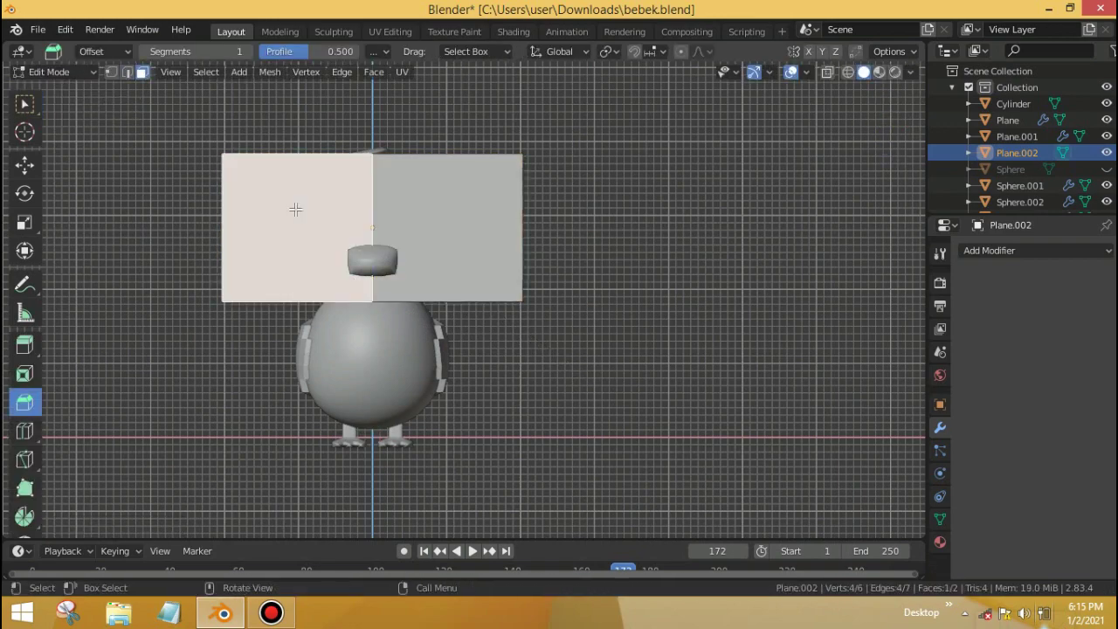
{"action": "key", "text": "x"}
{"action": "left_click", "coordinate": [299, 209]}
{"action": "type", "text": "s0.4"}
{"action": "key", "text": "Return"}
Step: Move the small square face along X over the duck's +X eye and leave Edit Mode
{"action": "key", "text": "shift+space"}
{"action": "key", "text": "g"}
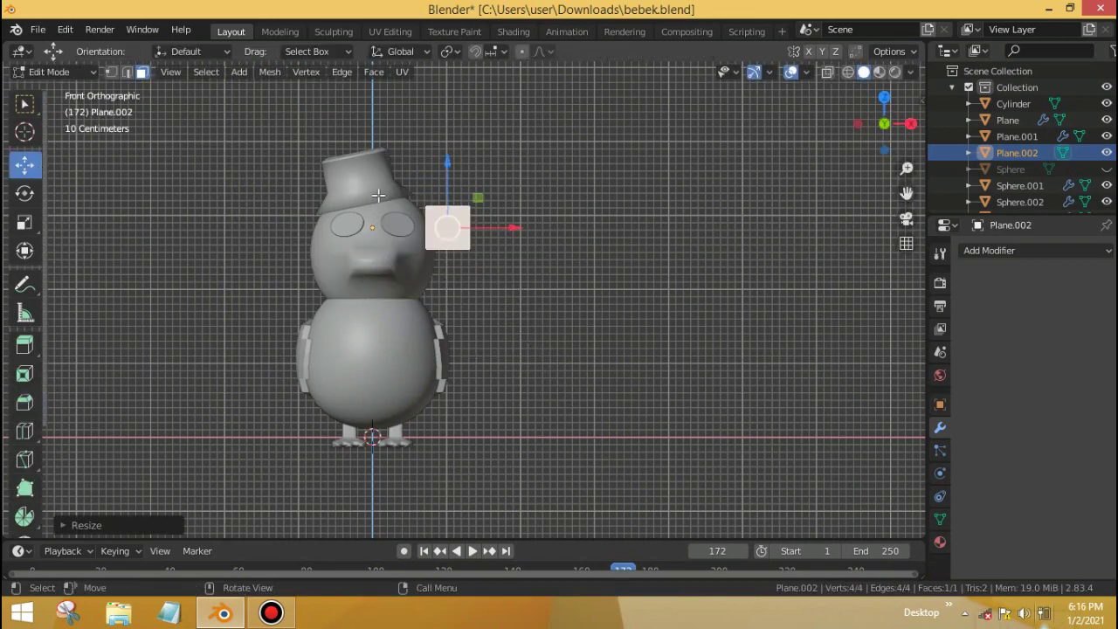
{"action": "key", "text": "g"}
{"action": "left_click", "coordinate": [463, 227]}
{"action": "scroll", "coordinate": [282, 312], "scroll_direction": "up", "scroll_amount": 6}
{"action": "middle_click_drag", "start_coordinate": [282, 312], "coordinate": [541, 369], "text": "shift"}
{"action": "key", "text": "Tab"}
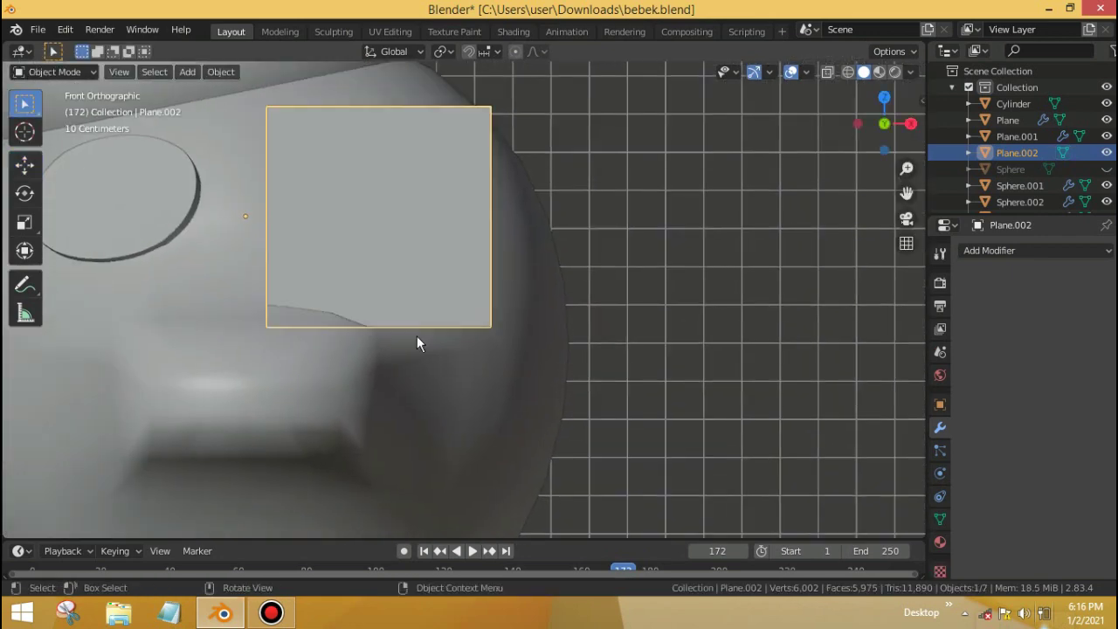
Step: Round the square into a pupil with level 3 subdivision, scale it down, and tilt and move it against the eye in side view
{"action": "key", "text": "ctrl+3"}
{"action": "key", "text": "s"}
{"action": "left_click", "coordinate": [444, 361]}
{"action": "key", "text": "Tab"}
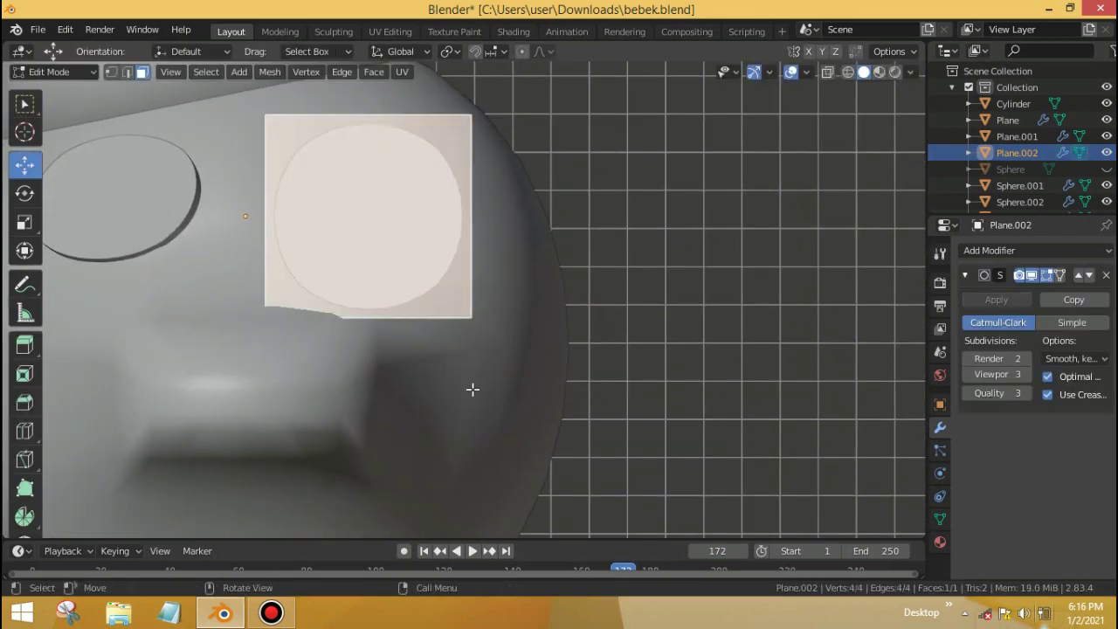
{"action": "key", "text": "s"}
{"action": "left_click", "coordinate": [424, 329]}
{"action": "middle_click_drag", "start_coordinate": [425, 330], "coordinate": [886, 436]}
{"action": "key", "text": "r"}
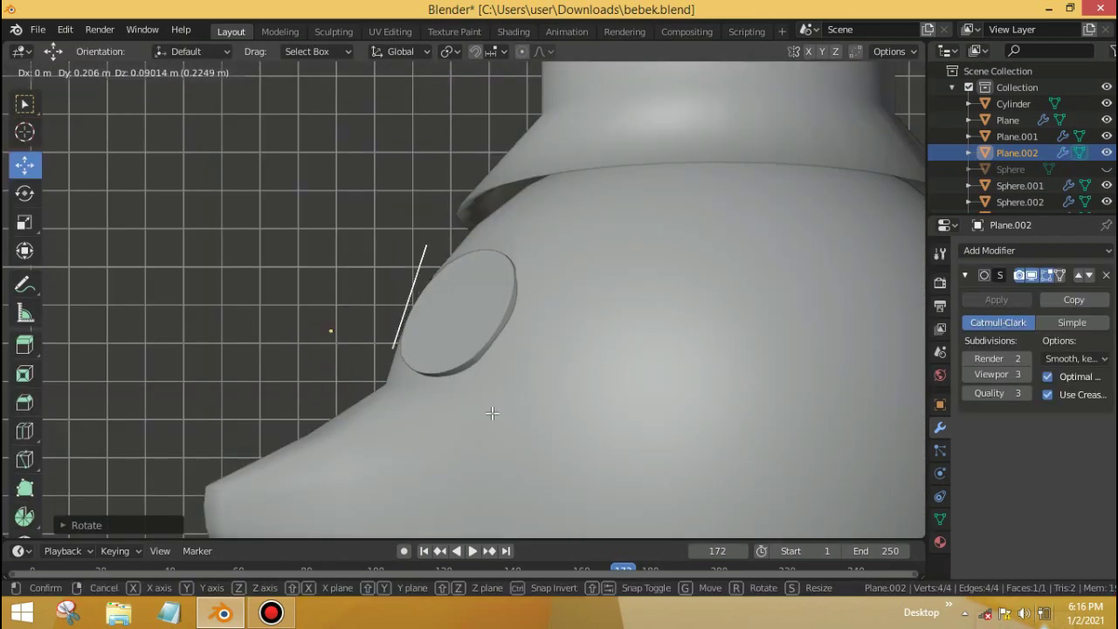
{"action": "left_click", "coordinate": [492, 413]}
Step: Add an X-axis Mirror modifier to create the second pupil, and shift the pupils slightly along X
{"action": "key", "text": "KP_1"}
{"action": "left_click", "coordinate": [994, 251]}
{"action": "left_click", "coordinate": [801, 411]}
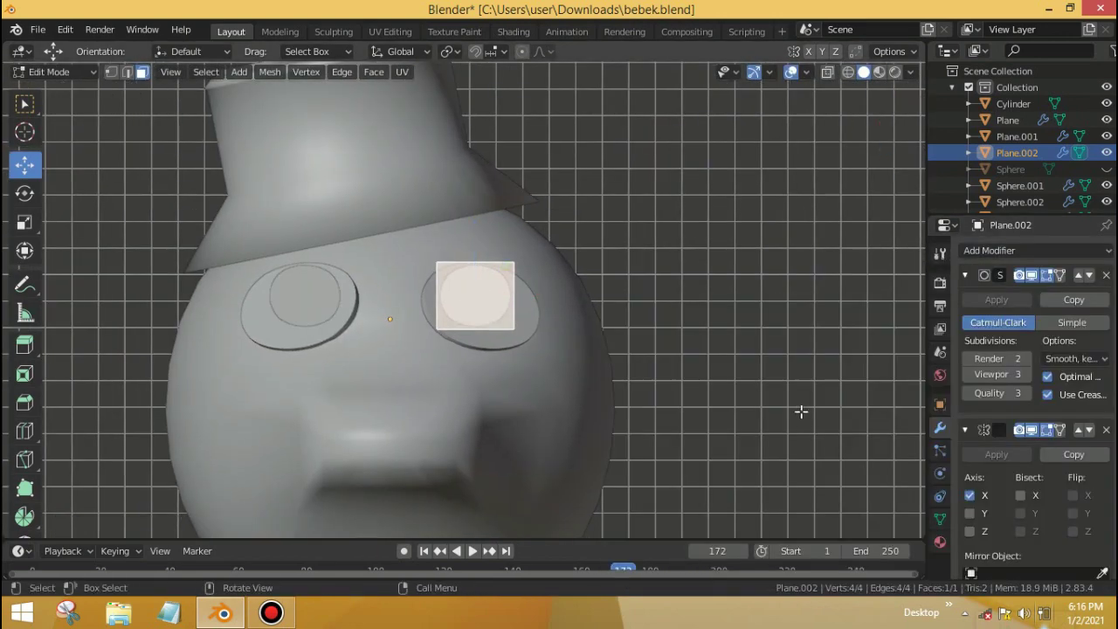
{"action": "left_click_drag", "start_coordinate": [537, 297], "coordinate": [529, 298]}
{"action": "key", "text": "Tab"}
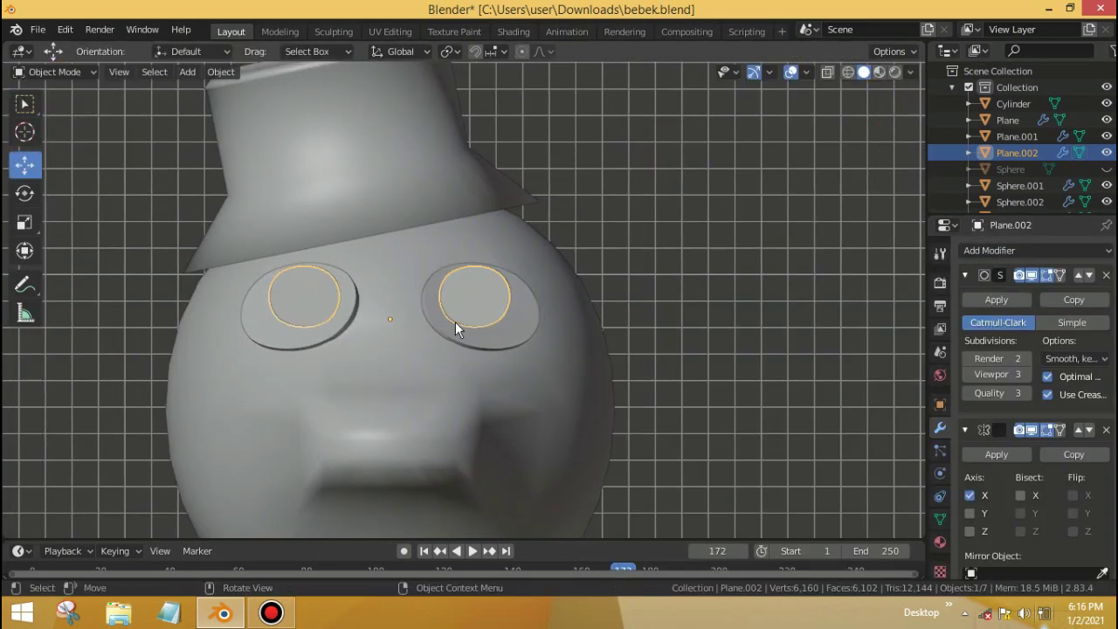
Step: Add a Solidify modifier to the pupils with a thickness of 0.03 m
{"action": "left_click", "coordinate": [959, 250]}
{"action": "left_click", "coordinate": [801, 503]}
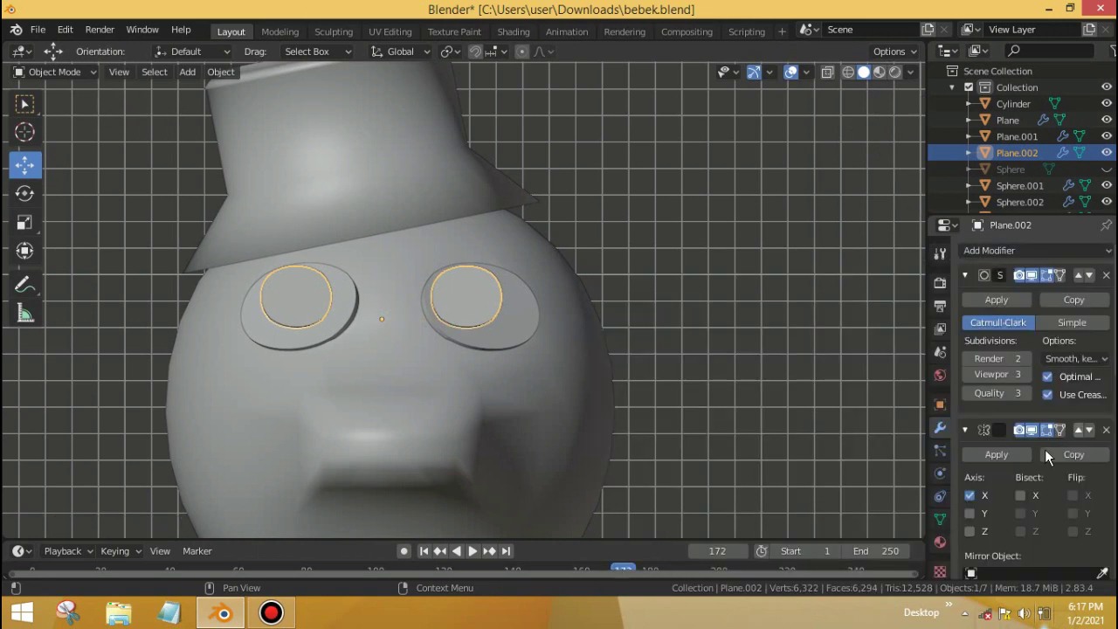
{"action": "scroll", "coordinate": [998, 423], "scroll_direction": "down", "scroll_amount": 5}
{"action": "scroll", "coordinate": [954, 294], "scroll_direction": "up", "scroll_amount": 5}
Step: Add a Shrinkwrap modifier to the pupils, targeting the eye object Plane, with an offset of 0.02 m
{"action": "left_click", "coordinate": [974, 252]}
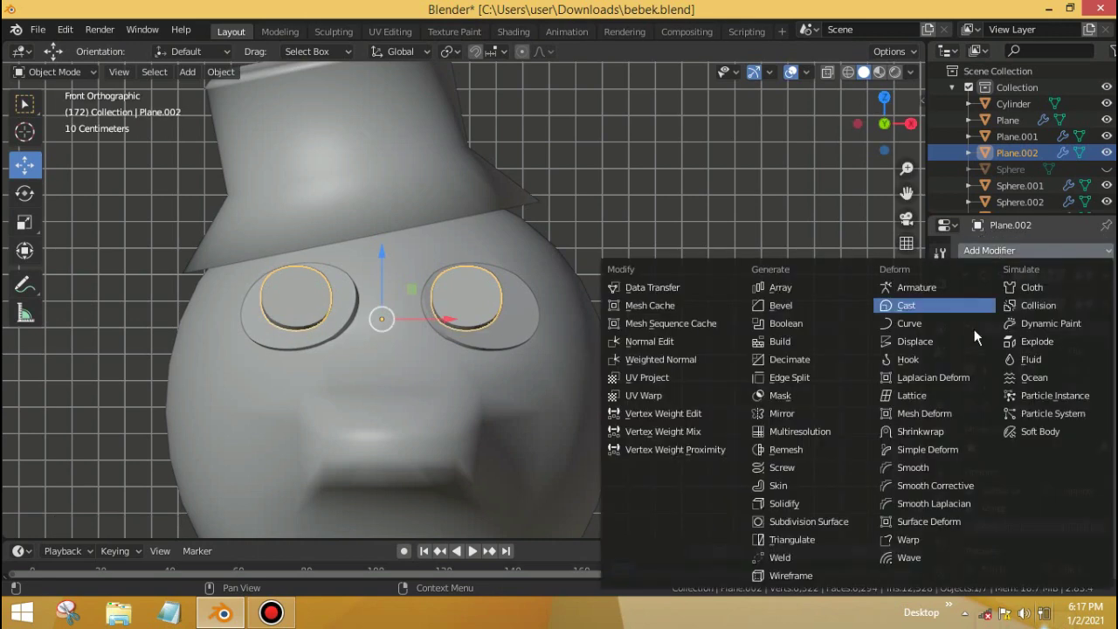
{"action": "left_click", "coordinate": [884, 431]}
{"action": "scroll", "coordinate": [1009, 533], "scroll_direction": "down", "scroll_amount": 5}
{"action": "left_click", "coordinate": [1023, 499]}
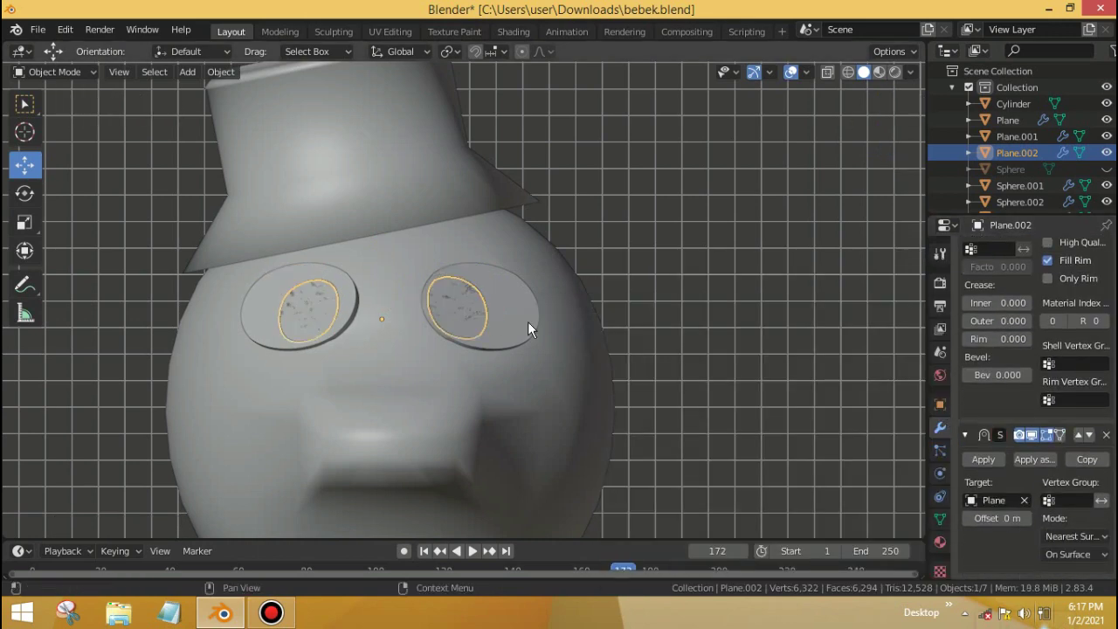
{"action": "key", "text": "Escape"}
{"action": "scroll", "coordinate": [1022, 437], "scroll_direction": "up", "scroll_amount": 10}
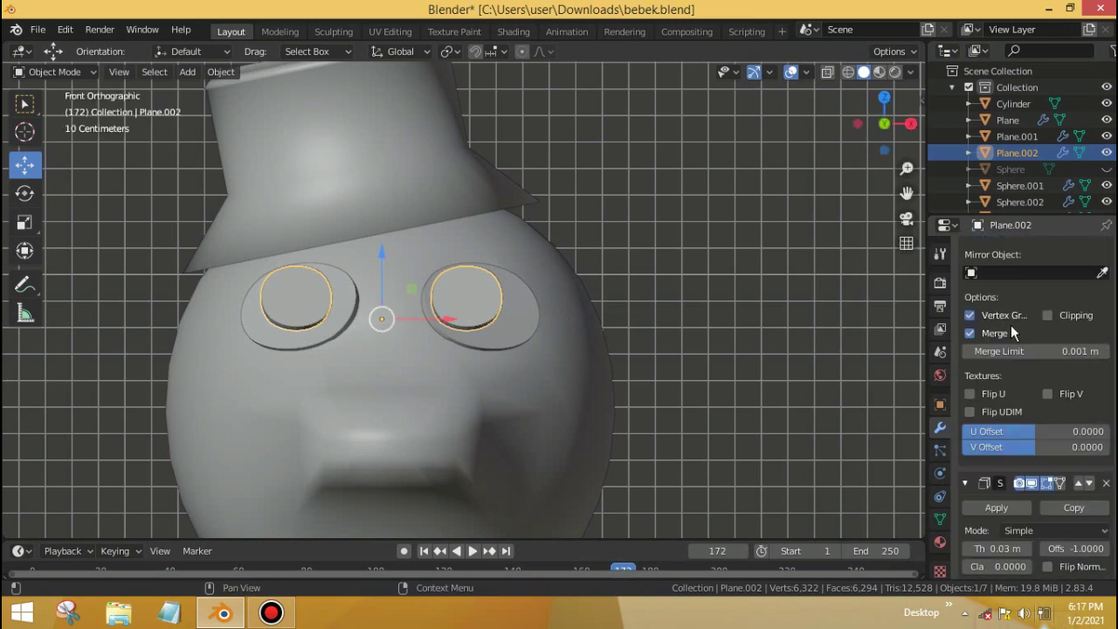
{"action": "scroll", "coordinate": [977, 425], "scroll_direction": "down", "scroll_amount": 6}
{"action": "scroll", "coordinate": [977, 426], "scroll_direction": "down", "scroll_amount": 5}
{"action": "left_click", "coordinate": [1024, 500]}
{"action": "left_click", "coordinate": [576, 345]}
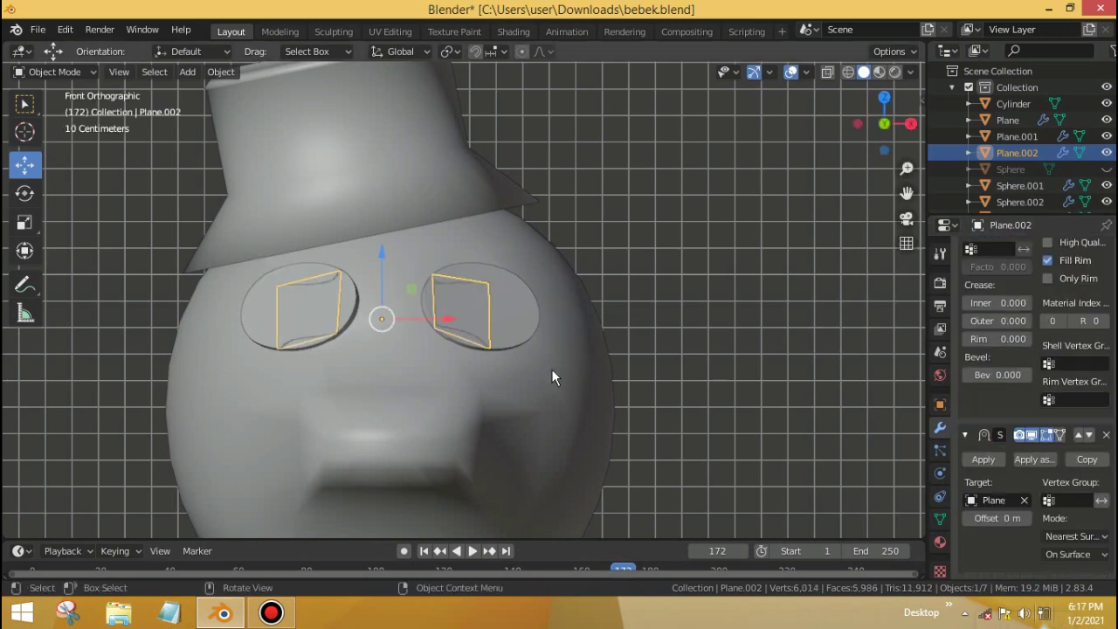
{"action": "scroll", "coordinate": [551, 368], "scroll_direction": "down", "scroll_amount": 3}
{"action": "left_click_drag", "start_coordinate": [1004, 517], "coordinate": [1040, 520]}
Step: Scale the pupils by about 1.11 and move them toward -X within the eyes
{"action": "key", "text": "s"}
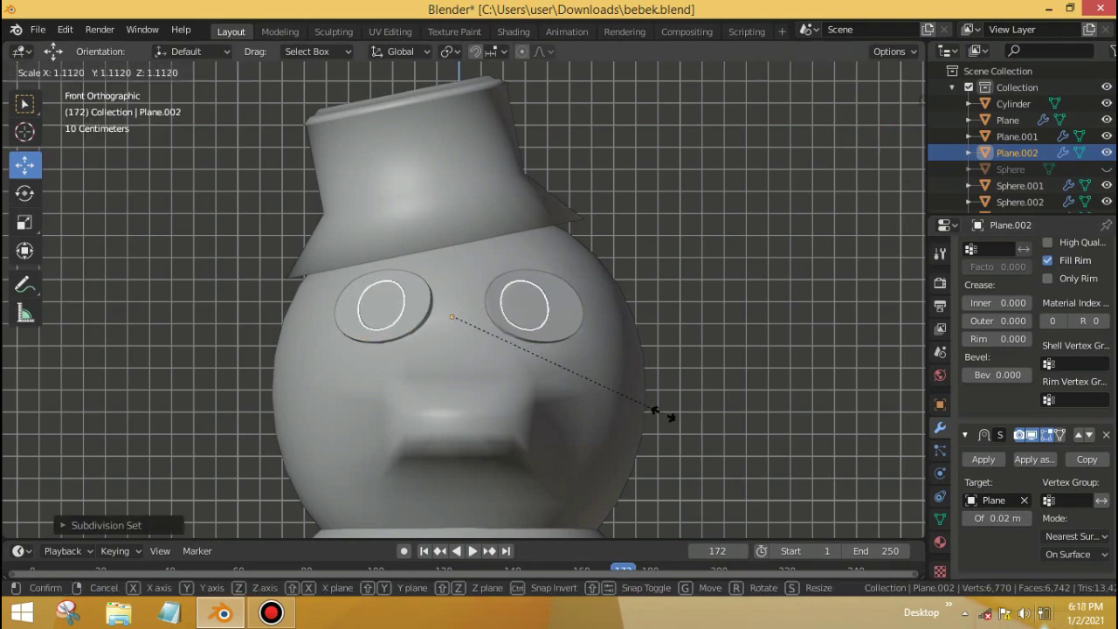
{"action": "left_click", "coordinate": [655, 411]}
{"action": "key", "text": "g"}
{"action": "key", "text": "x"}
{"action": "left_click", "coordinate": [493, 319]}
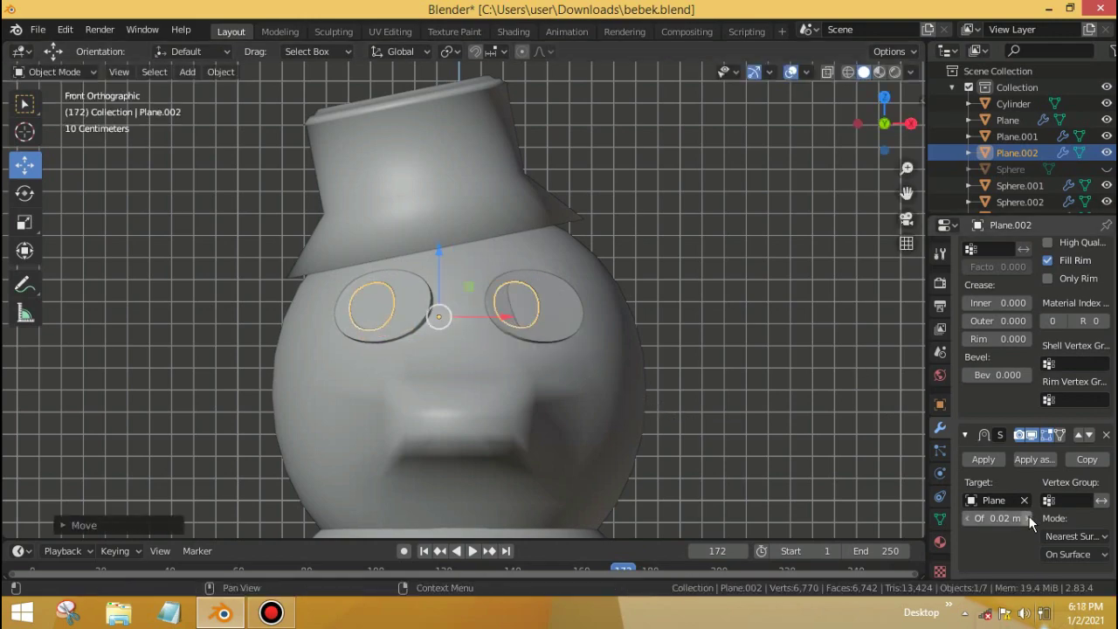
Step: Set the pupils' Shrinkwrap offset to 0.05 m and rotate the pupil face in top view to follow the eye
{"action": "middle_click_drag", "start_coordinate": [490, 385], "coordinate": [436, 398]}
{"action": "key", "text": "Tab"}
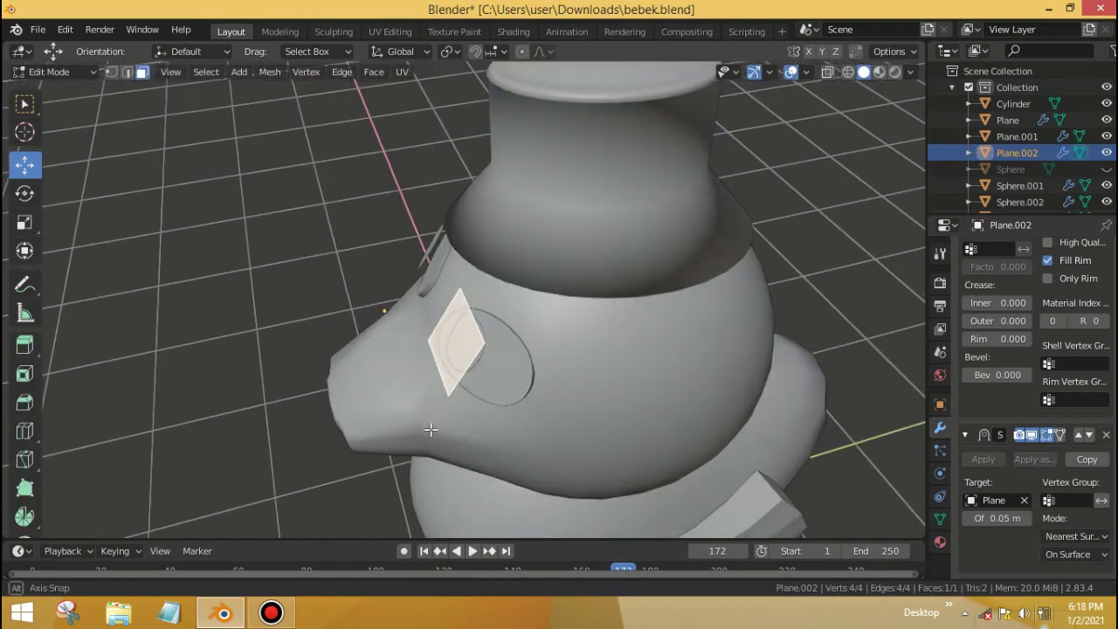
{"action": "key", "text": "KP_7"}
{"action": "key", "text": "r"}
{"action": "left_click", "coordinate": [611, 308]}
{"action": "middle_click_drag", "start_coordinate": [611, 307], "coordinate": [535, 369]}
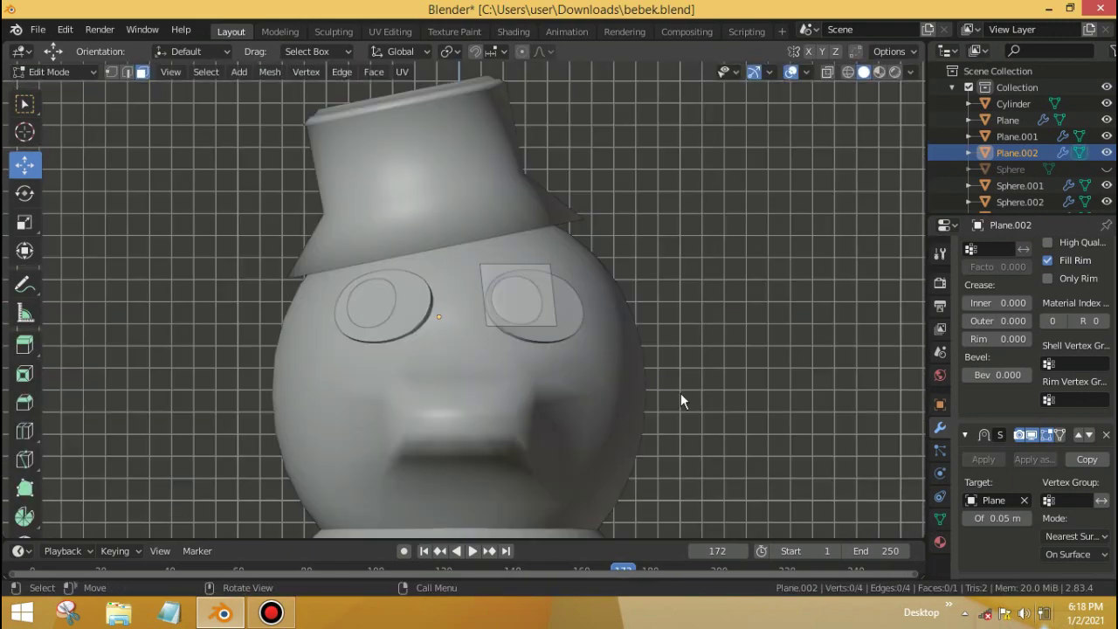
{"action": "key", "text": "Tab"}
{"action": "key", "text": "KP_1"}
Step: Examine the whole duck from the front and the side, checking the eyes and the wing
{"action": "scroll", "coordinate": [555, 410], "scroll_direction": "down", "scroll_amount": 3}
{"action": "scroll", "coordinate": [551, 385], "scroll_direction": "up", "scroll_amount": 3}
{"action": "left_click", "coordinate": [495, 302]}
{"action": "scroll", "coordinate": [535, 325], "scroll_direction": "down", "scroll_amount": 3}
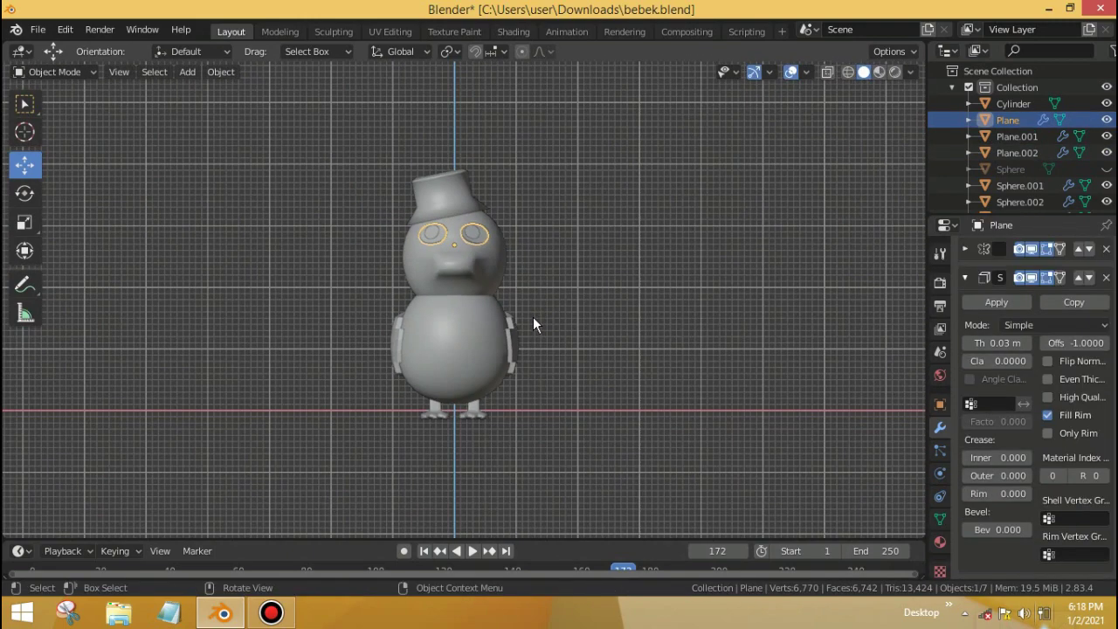
{"action": "middle_click_drag", "start_coordinate": [582, 194], "coordinate": [523, 280]}
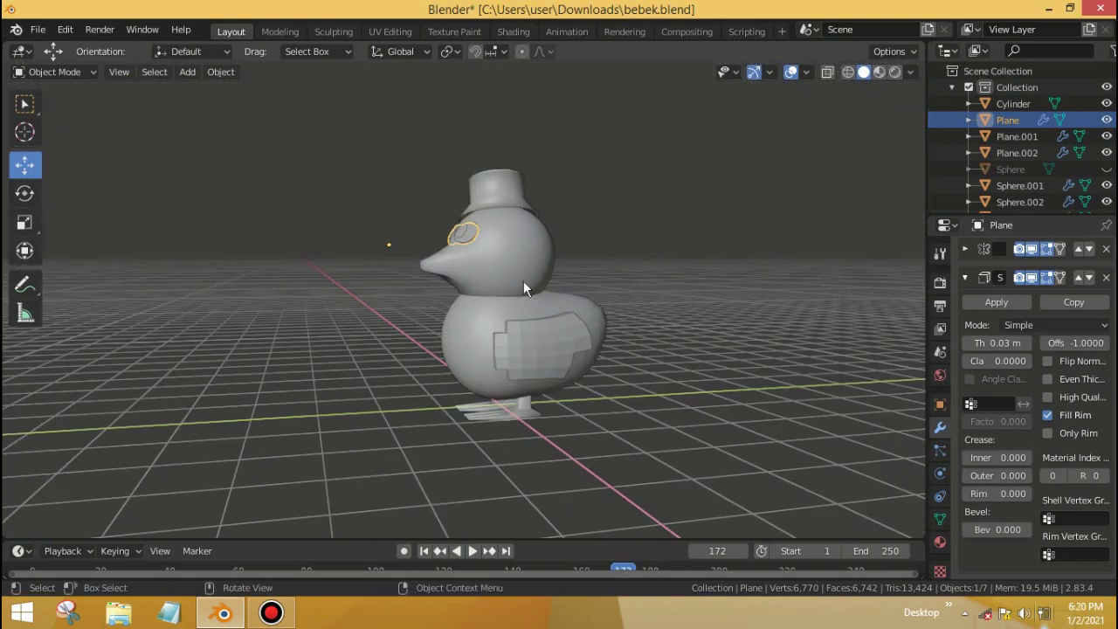
{"action": "left_click", "coordinate": [502, 336]}
{"action": "middle_click_drag", "start_coordinate": [426, 352], "coordinate": [388, 369]}
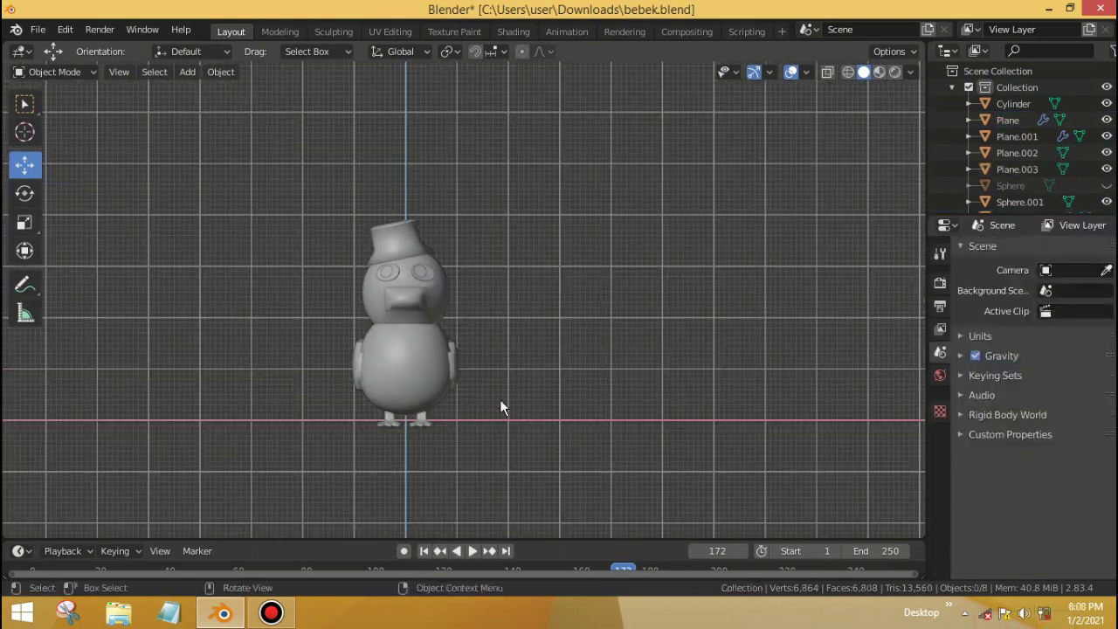
Step: Select every part of the duck including the hat, and move it up until the feet stand on the ground line
{"action": "scroll", "coordinate": [500, 399], "scroll_direction": "up", "scroll_amount": 1}
{"action": "scroll", "coordinate": [499, 384], "scroll_direction": "up", "scroll_amount": 1}
{"action": "left_click", "coordinate": [432, 216]}
{"action": "key", "text": "h"}
{"action": "key", "text": "a"}
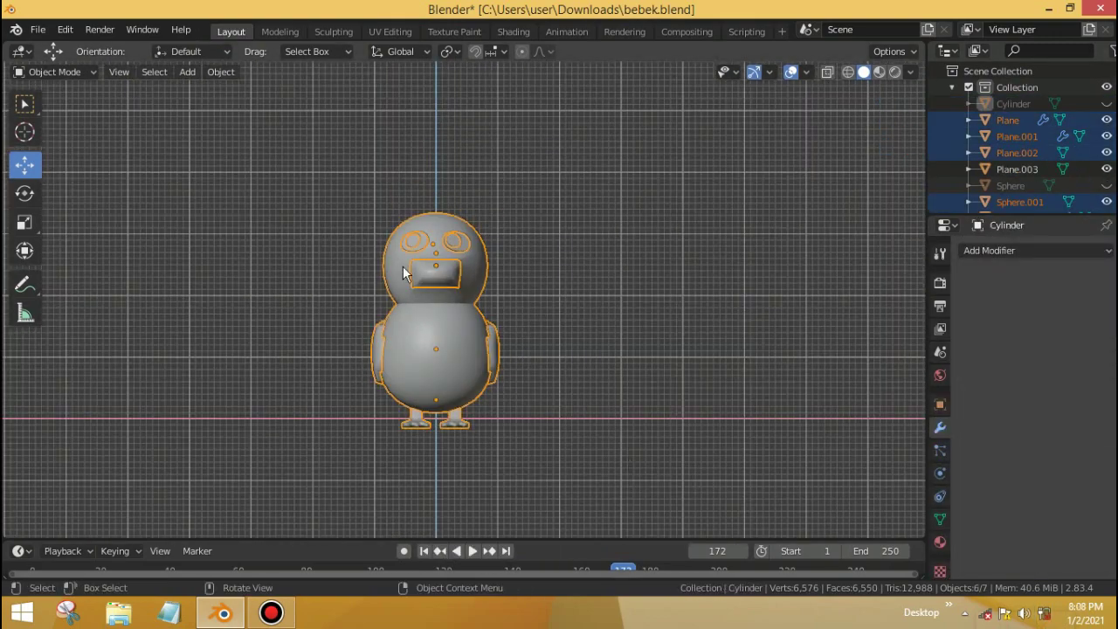
{"action": "key", "text": "alt+h"}
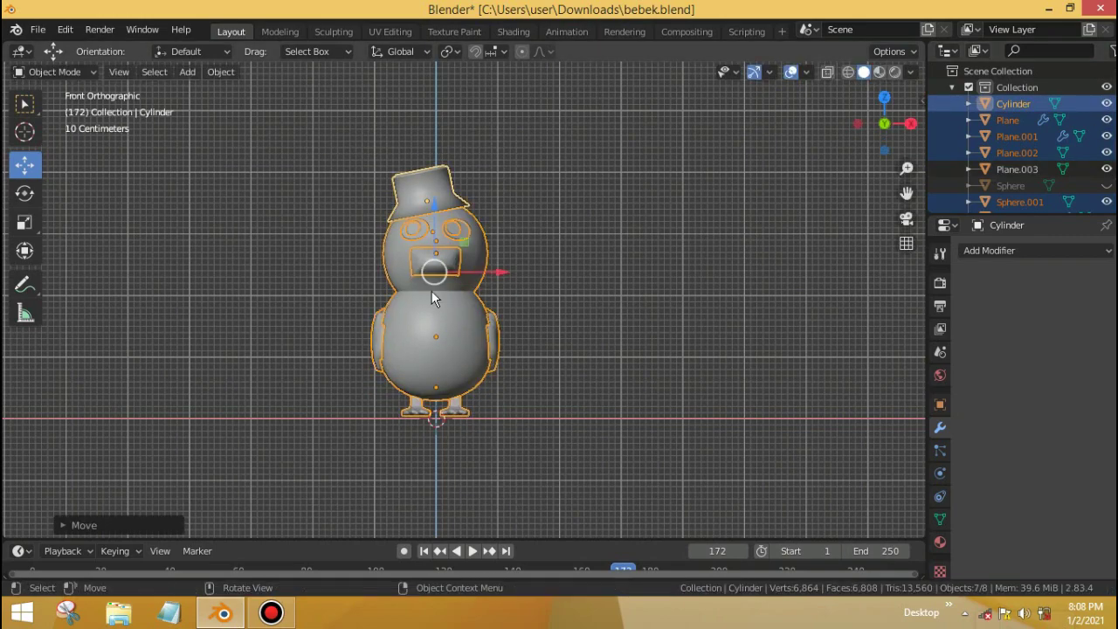
Step: Duplicate the whole duck beside the original, scale the copy to less than half size, and stand it on the ground line
{"action": "key", "text": "shift+d"}
{"action": "left_click", "coordinate": [563, 302]}
{"action": "key", "text": "s"}
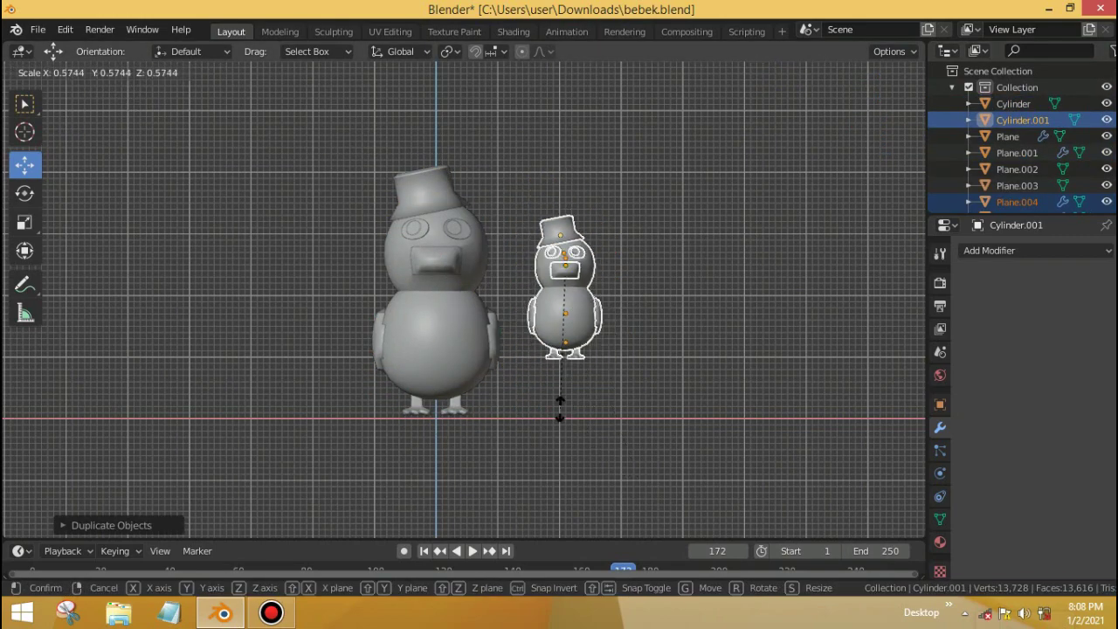
{"action": "left_click", "coordinate": [553, 500]}
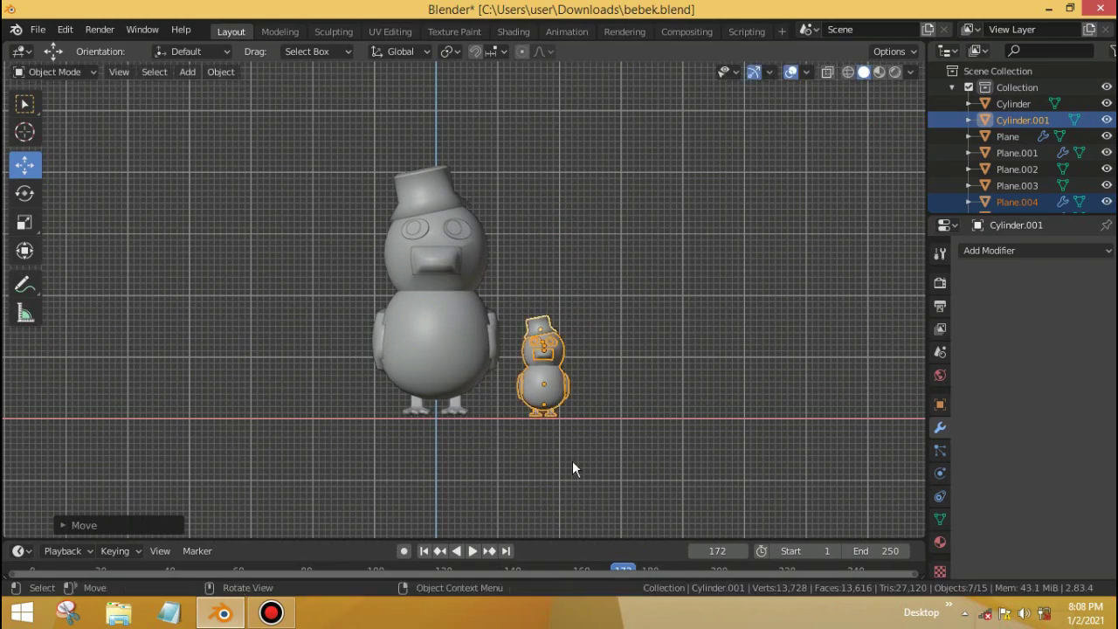
Step: Delete the hat of the small duck
{"action": "scroll", "coordinate": [572, 463], "scroll_direction": "up", "scroll_amount": 4}
{"action": "left_click", "coordinate": [378, 273]}
{"action": "key", "text": "Delete"}
{"action": "middle_click_drag", "start_coordinate": [458, 300], "coordinate": [411, 338]}
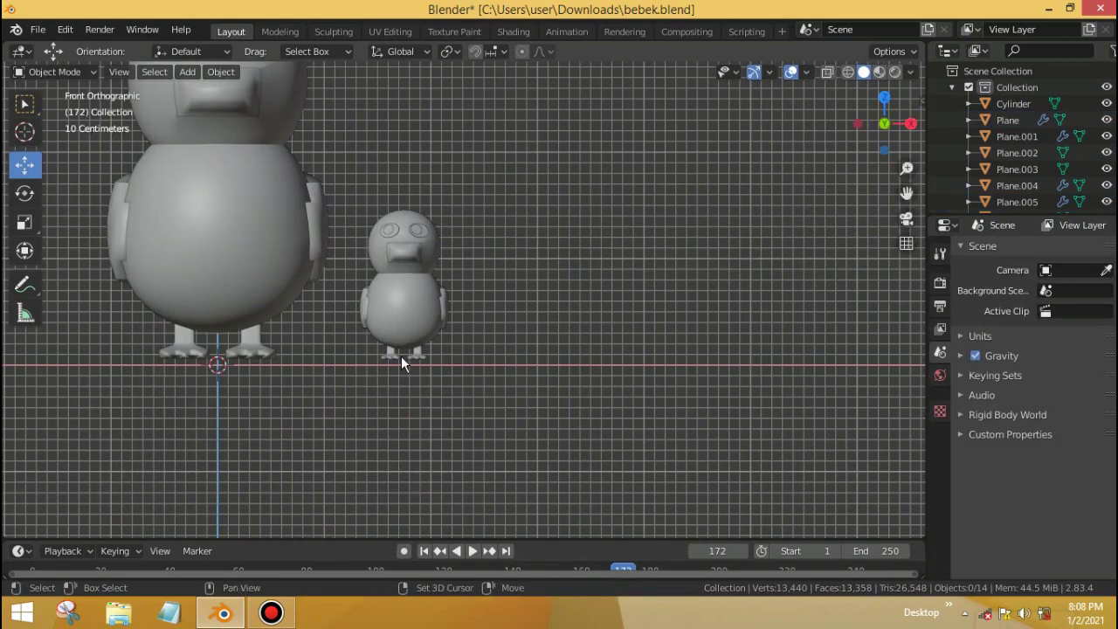
Step: Add a cube with level 3 subdivision and move it about 1.7 m along X onto the small duck
{"action": "key", "text": "shift+a"}
{"action": "left_click", "coordinate": [462, 279]}
{"action": "key", "text": "ctrl+3"}
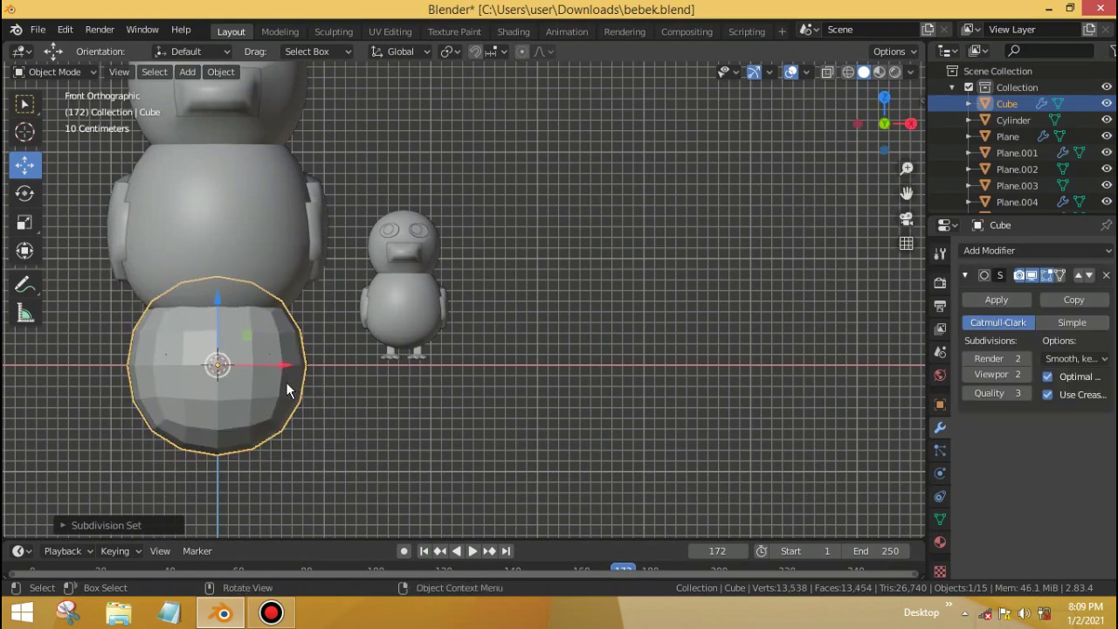
{"action": "left_click_drag", "start_coordinate": [281, 371], "coordinate": [469, 381]}
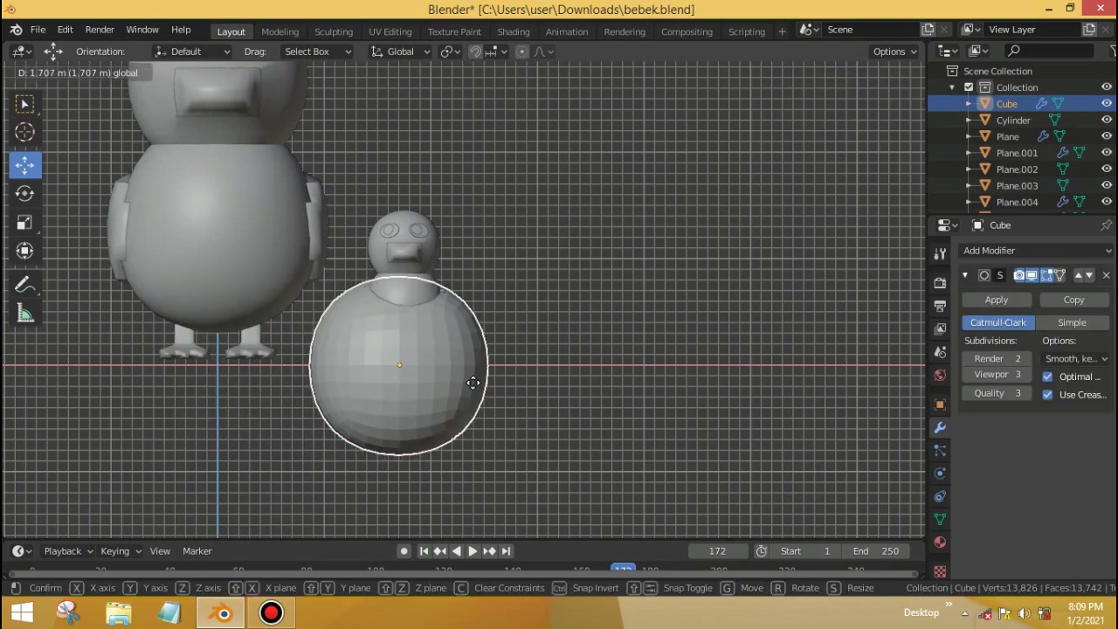
Step: Apply the cube's subdivision and delete its lower half in wireframe view to leave a dome
{"action": "key", "text": "shift+z"}
{"action": "scroll", "coordinate": [392, 431], "scroll_direction": "up", "scroll_amount": 2}
{"action": "middle_click_drag", "start_coordinate": [392, 431], "coordinate": [397, 338], "text": "shift"}
{"action": "key", "text": "Tab"}
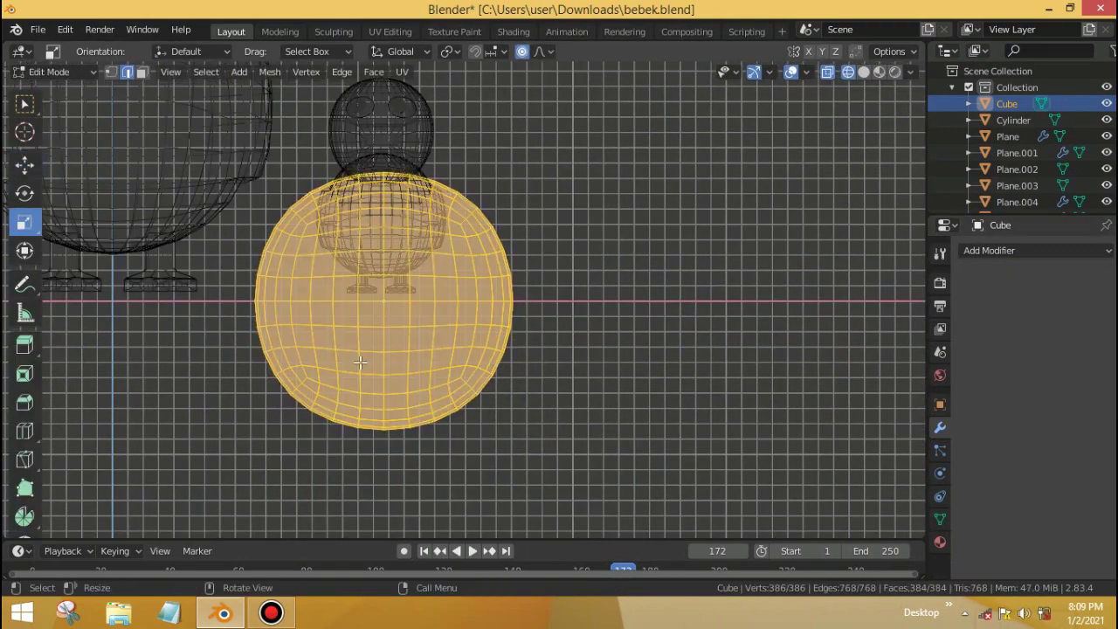
{"action": "left_click", "coordinate": [25, 222]}
{"action": "left_click_drag", "start_coordinate": [236, 308], "coordinate": [554, 459]}
{"action": "key", "text": "x"}
{"action": "left_click", "coordinate": [474, 327]}
{"action": "key", "text": "Tab"}
{"action": "middle_click_drag", "start_coordinate": [473, 262], "coordinate": [385, 358], "text": "shift"}
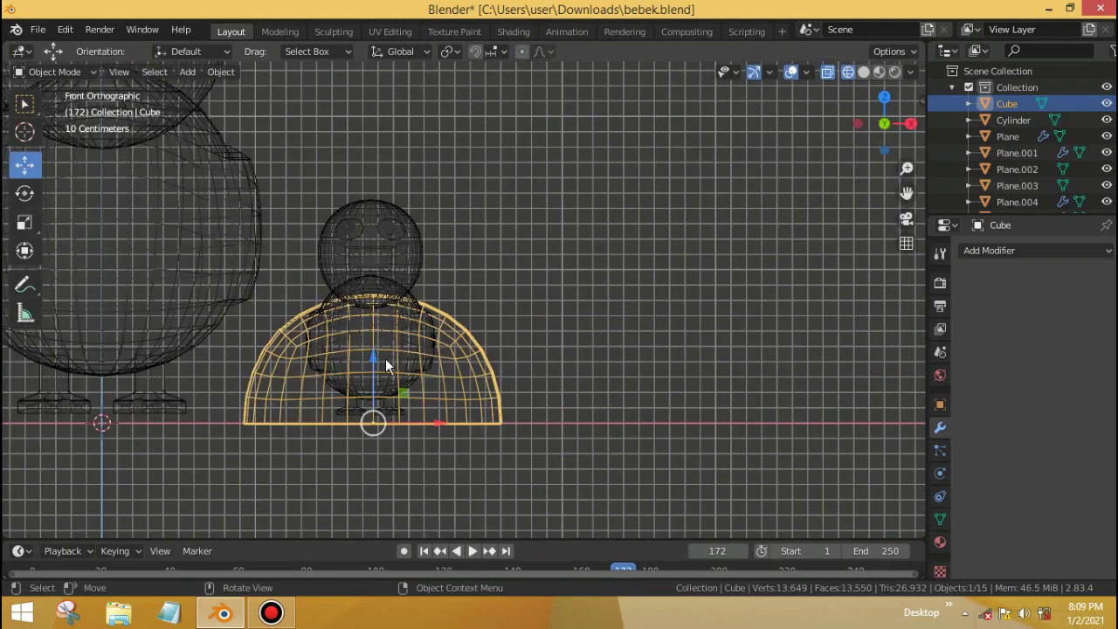
Step: Raise the dome along Z to the small duck's head and scale it down to roughly the head's width
{"action": "key", "text": "g"}
{"action": "key", "text": "z"}
{"action": "left_click", "coordinate": [350, 183]}
{"action": "scroll", "coordinate": [303, 177], "scroll_direction": "up", "scroll_amount": 2}
{"action": "key", "text": "s"}
{"action": "left_click", "coordinate": [524, 390]}
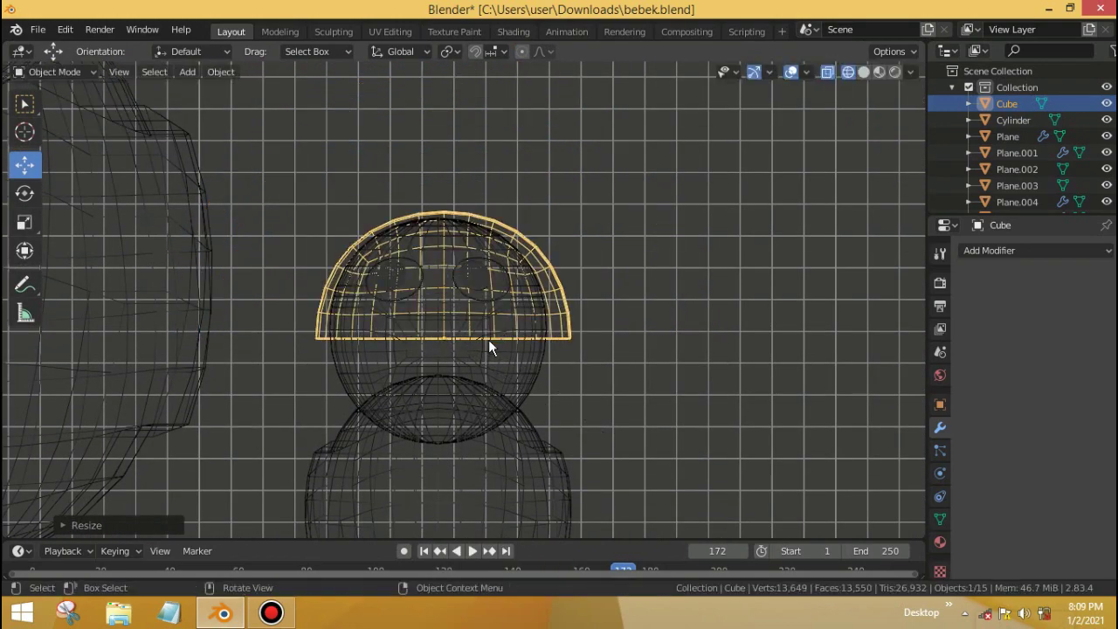
Step: Centre the dome on the small duck's head along X and scale it down slightly
{"action": "key", "text": "g"}
{"action": "key", "text": "x"}
{"action": "key", "text": "x"}
{"action": "key", "text": "Escape"}
{"action": "key", "text": "s"}
{"action": "left_click", "coordinate": [479, 310]}
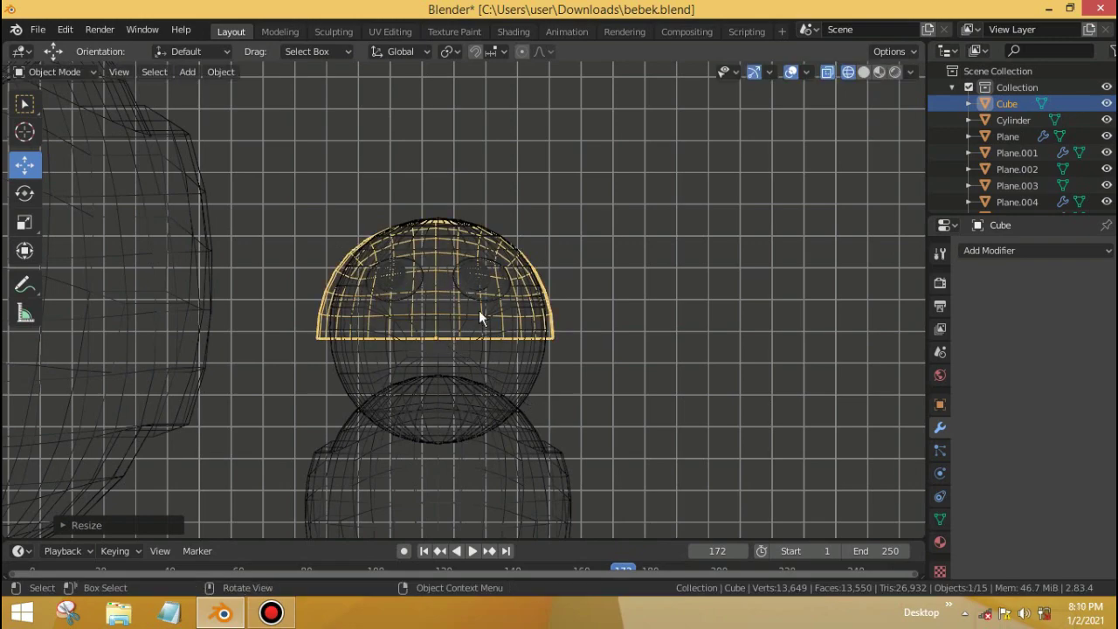
Step: Move the dome up onto the top of the small head and scale it by about 0.72
{"action": "key", "text": "g"}
{"action": "key", "text": "z"}
{"action": "left_click", "coordinate": [569, 399]}
{"action": "key", "text": "s"}
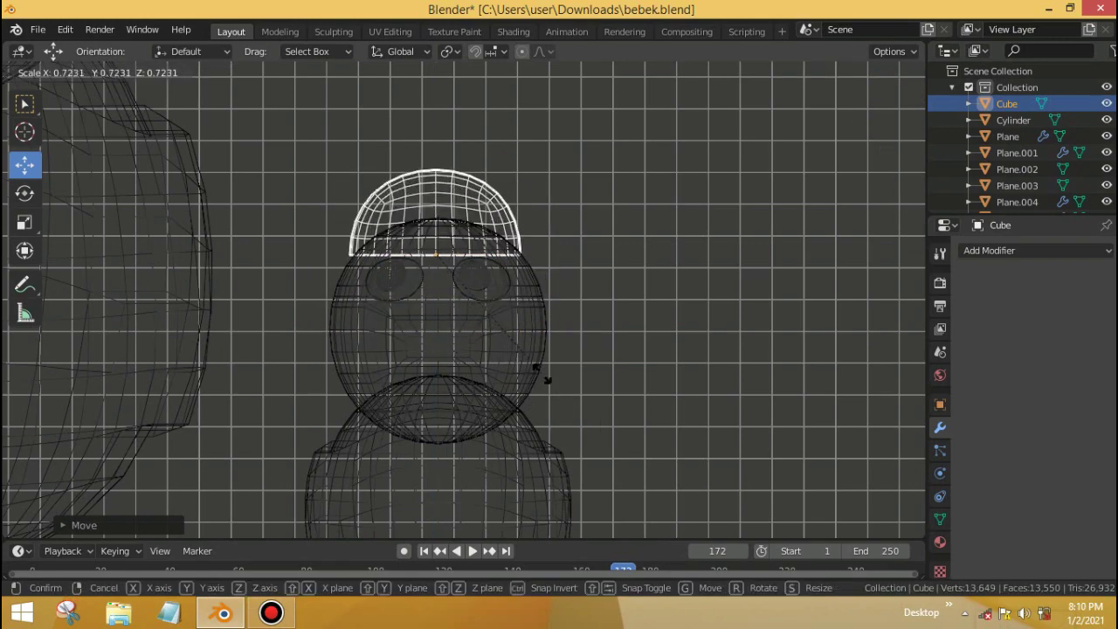
{"action": "left_click", "coordinate": [536, 371]}
Step: Return to solid shading and move the dome in side view so it caps the top of the small duck's head
{"action": "scroll", "coordinate": [433, 358], "scroll_direction": "up", "scroll_amount": 3}
{"action": "mouse_move", "coordinate": [427, 375]}
{"action": "middle_mouse_down"}
{"action": "mouse_move", "coordinate": [391, 444]}
{"action": "mouse_move", "coordinate": [572, 355]}
{"action": "mouse_move", "coordinate": [513, 422]}
{"action": "middle_mouse_up"}
{"action": "key", "text": "Tab"}
{"action": "key", "text": "shift+z"}
{"action": "key", "text": "Tab"}
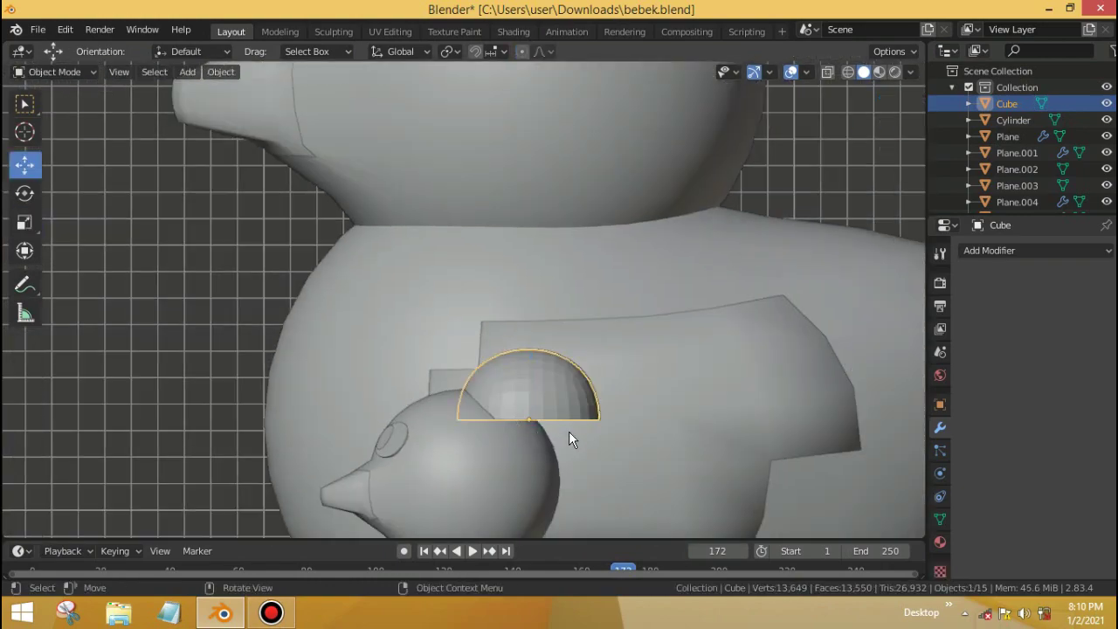
{"action": "key", "text": "KP_3"}
{"action": "key", "text": "g"}
{"action": "left_click", "coordinate": [475, 374]}
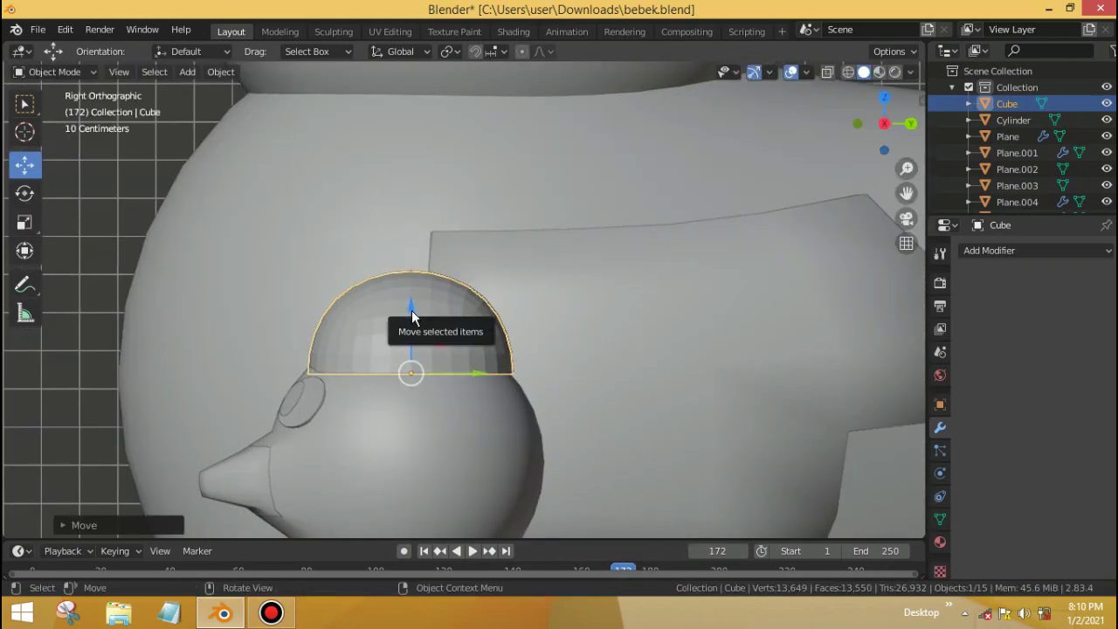
{"action": "middle_click_drag", "start_coordinate": [411, 310], "coordinate": [393, 367]}
{"action": "key", "text": "Tab"}
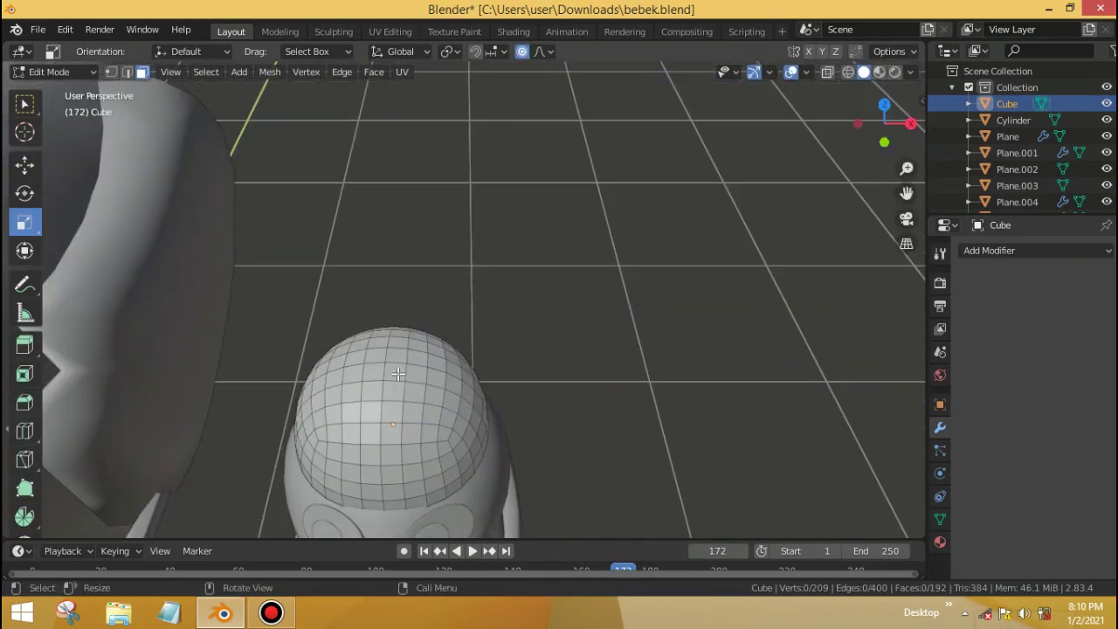
{"action": "key", "text": "Tab"}
{"action": "scroll", "coordinate": [396, 390], "scroll_direction": "down", "scroll_amount": 4}
{"action": "key", "text": "KP_1"}
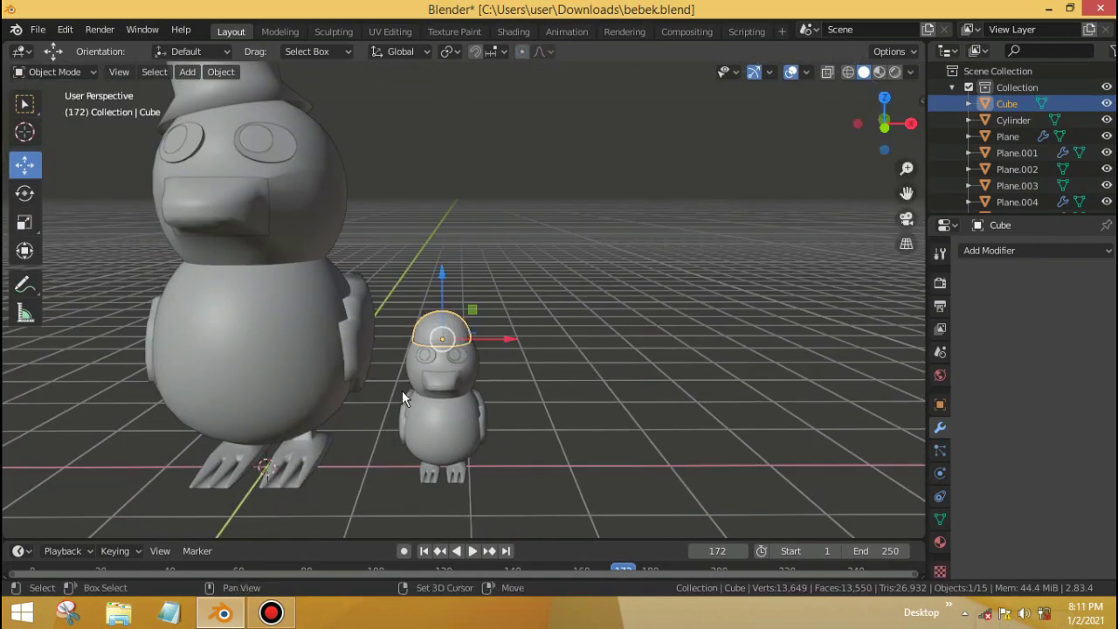
Step: Add a cylinder, scale it down and place it as a small stub on top of the small duck's domed cap
{"action": "key", "text": "shift+a"}
{"action": "left_click", "coordinate": [493, 349]}
{"action": "key", "text": "s"}
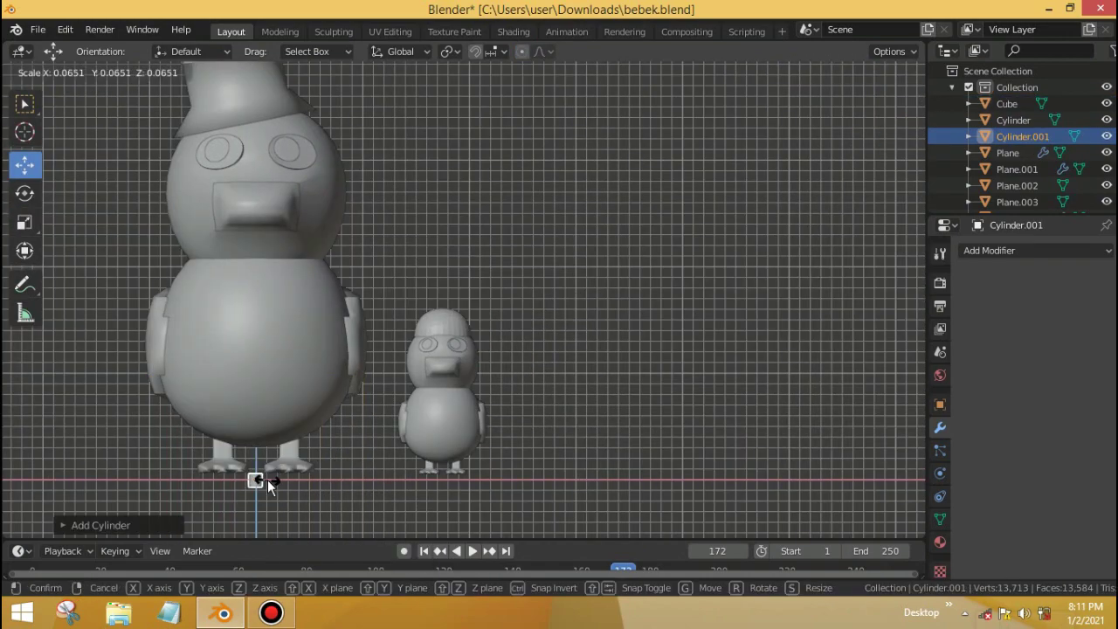
{"action": "left_click", "coordinate": [487, 304]}
{"action": "scroll", "coordinate": [456, 417], "scroll_direction": "up", "scroll_amount": 5}
{"action": "key", "text": "s"}
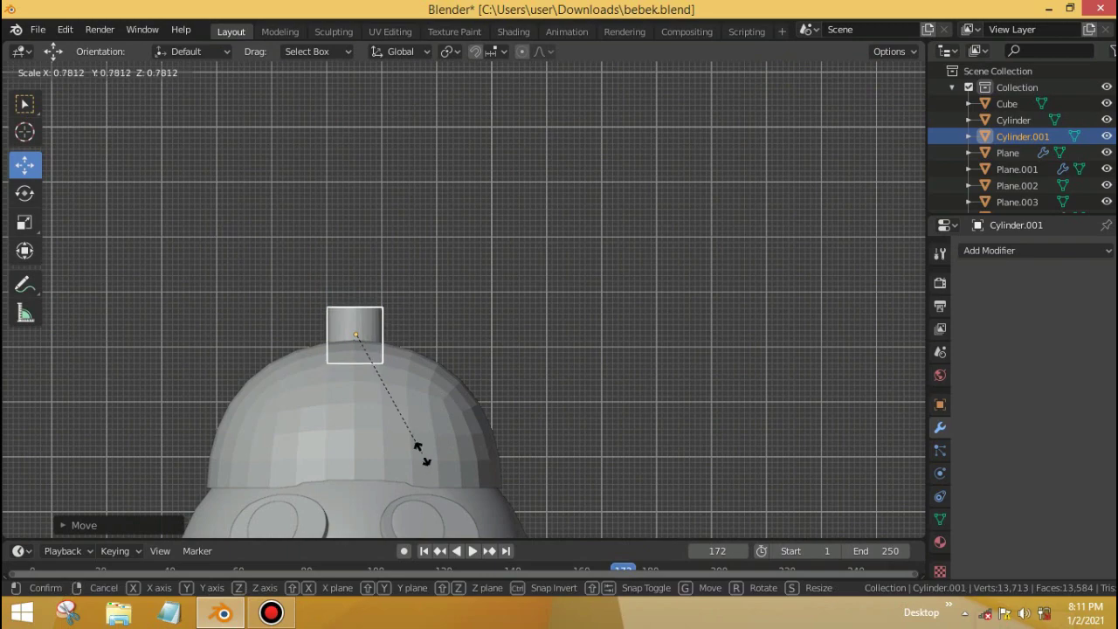
{"action": "left_click", "coordinate": [411, 383]}
Step: Select the stub cylinder's top vertices in see-through wireframe and raise them along Z to form a tall stem
{"action": "key", "text": "Tab"}
{"action": "scroll", "coordinate": [349, 349], "scroll_direction": "up", "scroll_amount": 2}
{"action": "key", "text": "alt+z"}
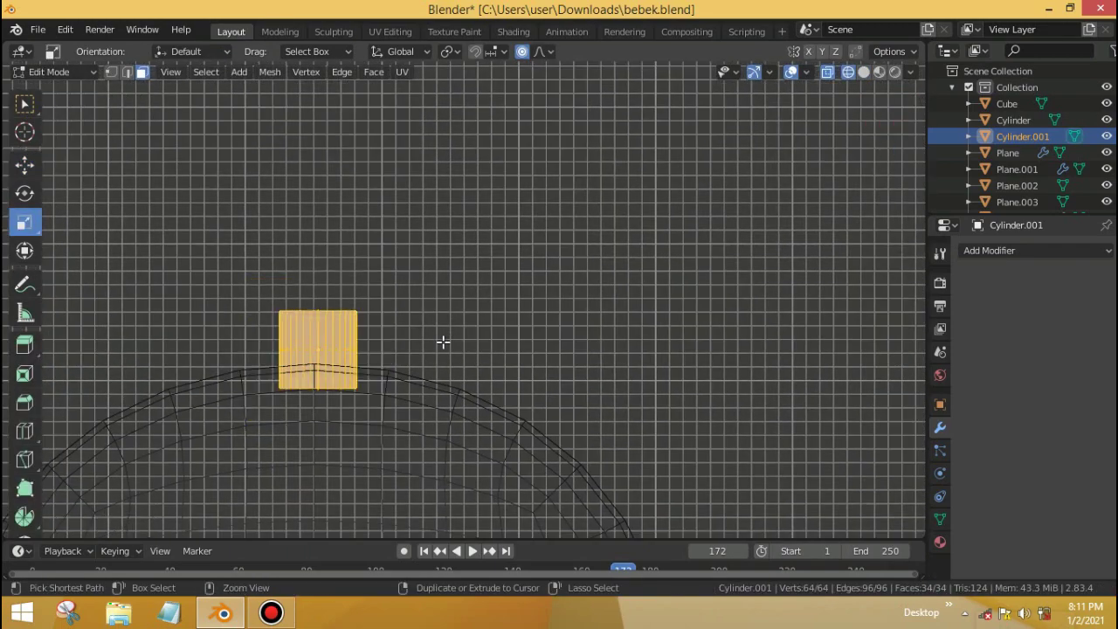
{"action": "left_click_drag", "start_coordinate": [206, 253], "coordinate": [480, 349]}
{"action": "key", "text": "shift+space"}
{"action": "key", "text": "g"}
{"action": "left_click_drag", "start_coordinate": [309, 245], "coordinate": [344, 120]}
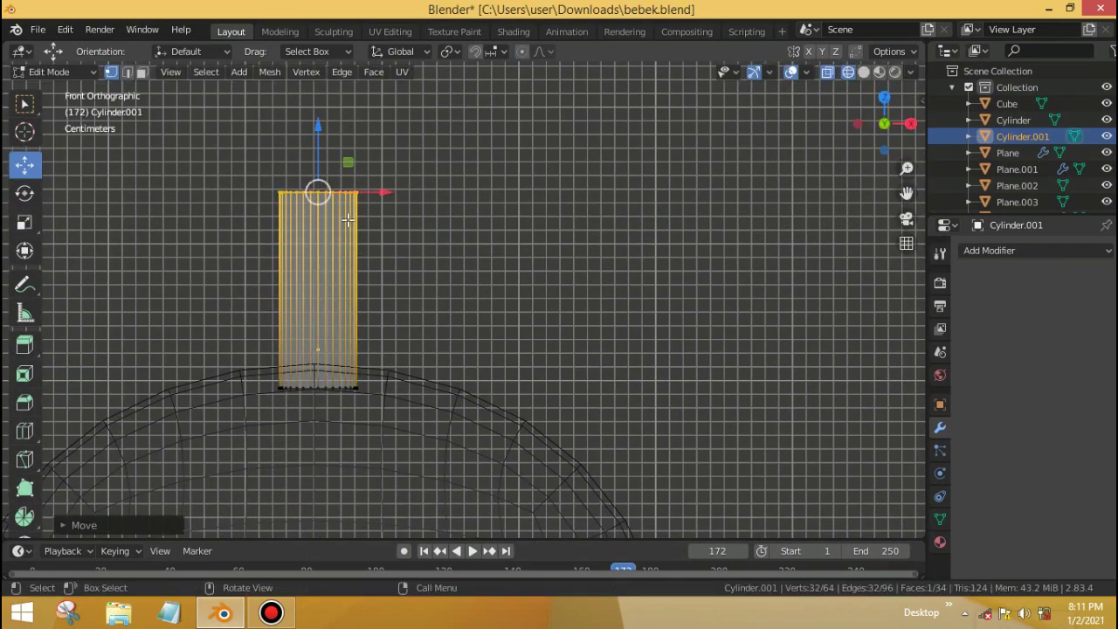
Step: Add a horizontal loop cut around the stem near its top end
{"action": "key", "text": "ctrl+r"}
{"action": "left_click", "coordinate": [307, 278]}
{"action": "left_click", "coordinate": [307, 278]}
{"action": "scroll", "coordinate": [306, 277], "scroll_direction": "up", "scroll_amount": 4}
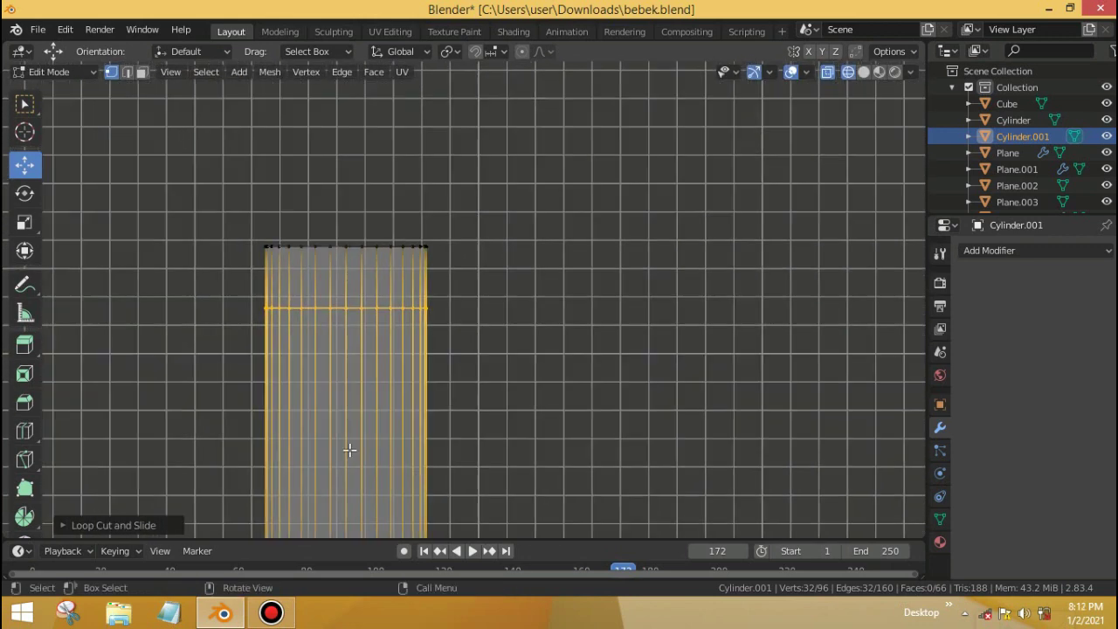
Step: Select matching groups of four faces on the front and back of the stem's top band
{"action": "left_click", "coordinate": [356, 324]}
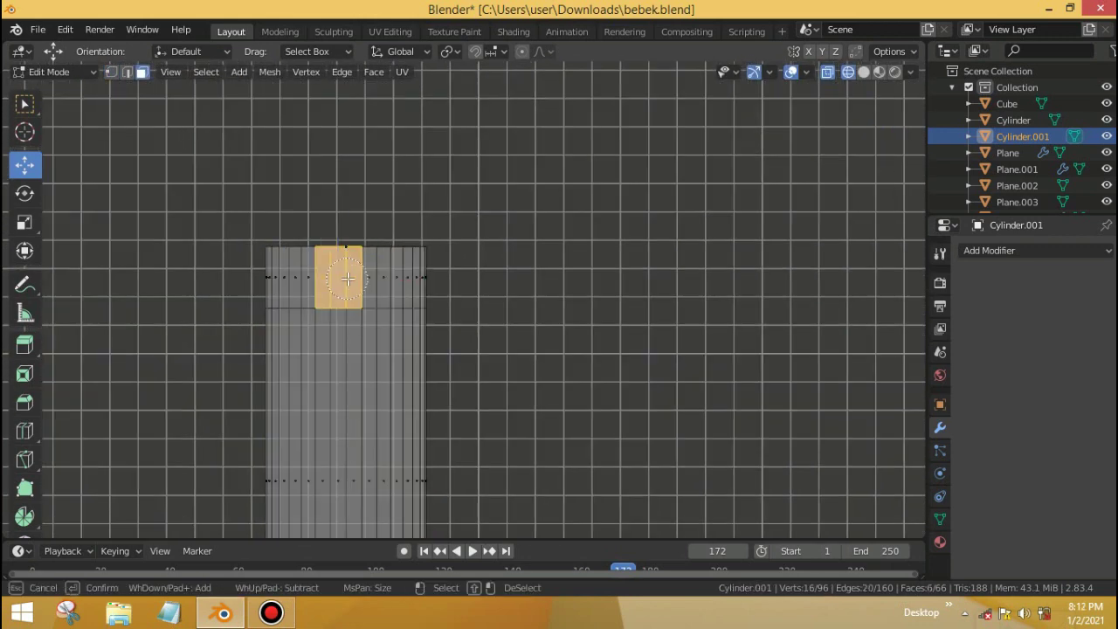
{"action": "key", "text": "Escape"}
{"action": "mouse_move", "coordinate": [329, 282]}
{"action": "left_mouse_down"}
{"action": "mouse_move", "coordinate": [314, 285]}
{"action": "mouse_move", "coordinate": [384, 262]}
{"action": "left_mouse_up"}
{"action": "middle_click_drag", "start_coordinate": [349, 262], "coordinate": [374, 157]}
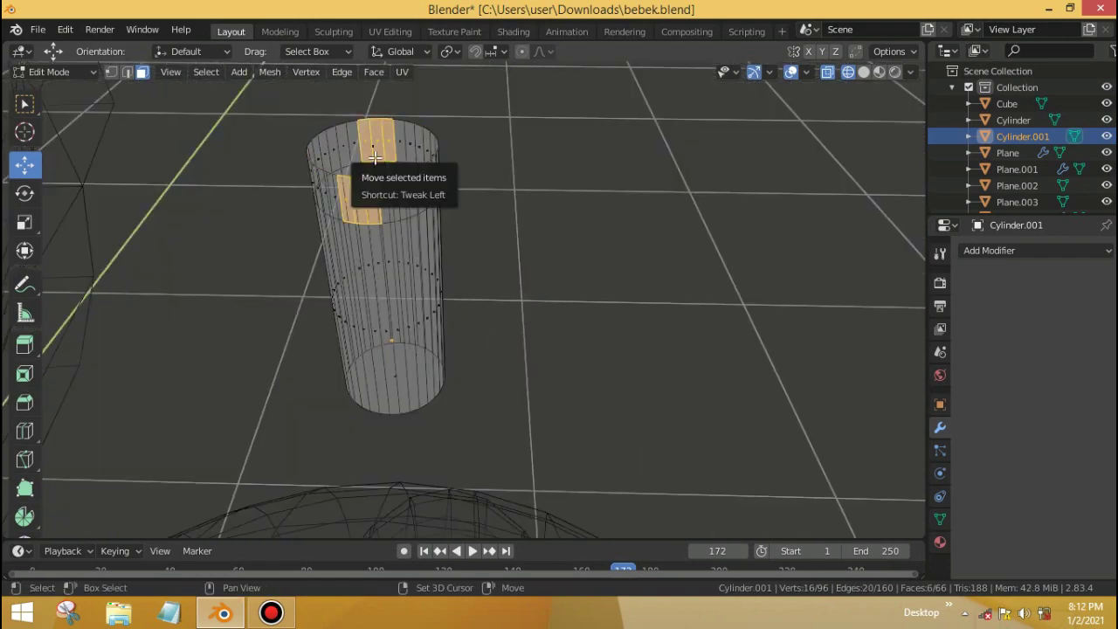
{"action": "key", "text": "KP_7"}
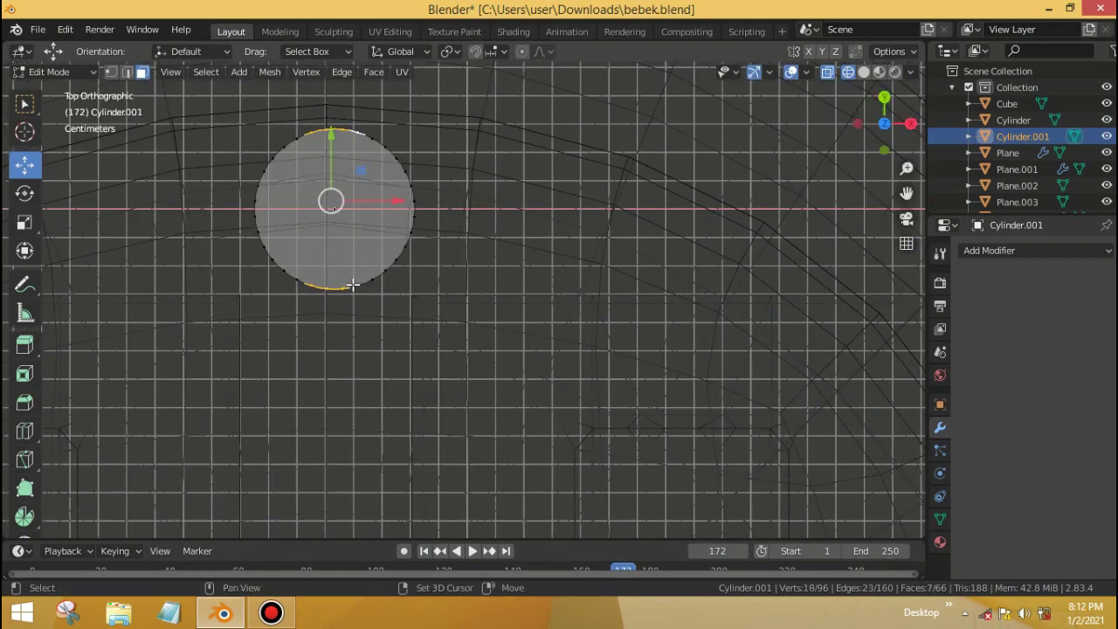
{"action": "scroll", "coordinate": [367, 314], "scroll_direction": "down", "scroll_amount": 4}
{"action": "left_click", "coordinate": [376, 302], "text": "shift"}
Step: Extrude the selected front and back faces and scale them along Y by about 3 to form two propeller blades
{"action": "key", "text": "shift+space"}
{"action": "key", "text": "s"}
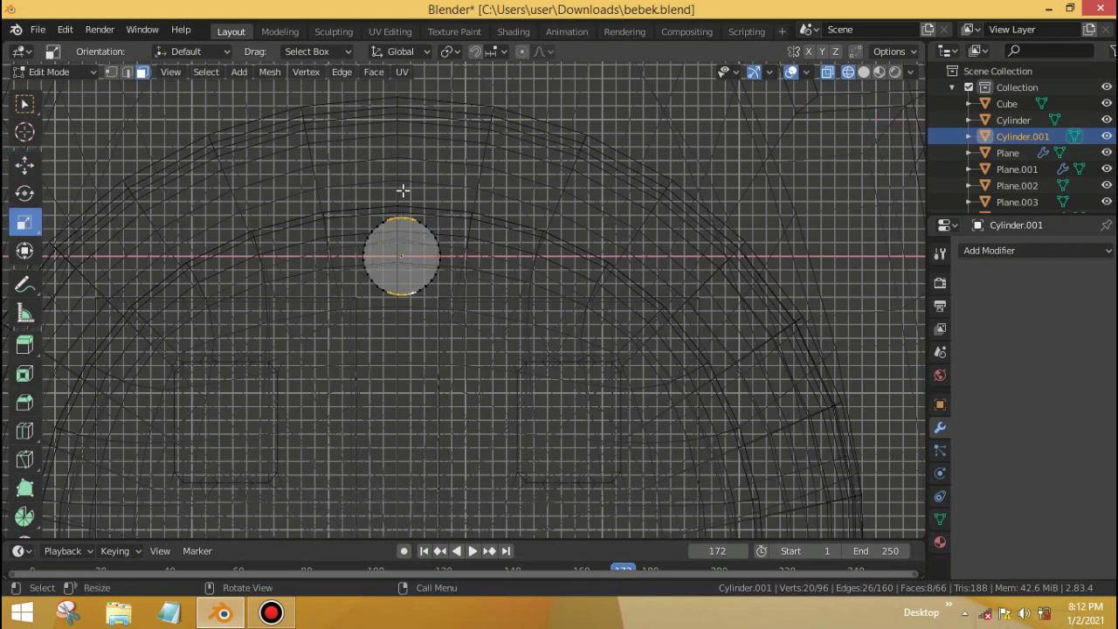
{"action": "key", "text": "e"}
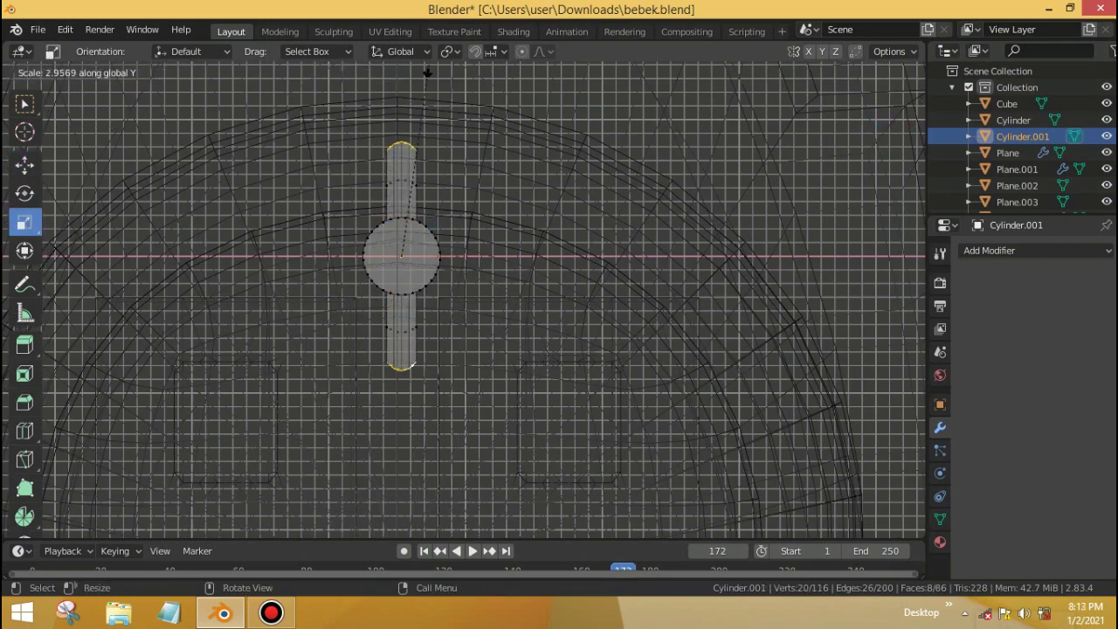
{"action": "left_click", "coordinate": [468, 332]}
Step: Select the matching groups of four side faces on the stem's top band, between the two existing blades
{"action": "scroll", "coordinate": [469, 352], "scroll_direction": "down", "scroll_amount": 3}
{"action": "scroll", "coordinate": [295, 332], "scroll_direction": "up", "scroll_amount": 5}
{"action": "middle_click_drag", "start_coordinate": [294, 332], "coordinate": [437, 262]}
{"action": "left_click", "coordinate": [453, 136]}
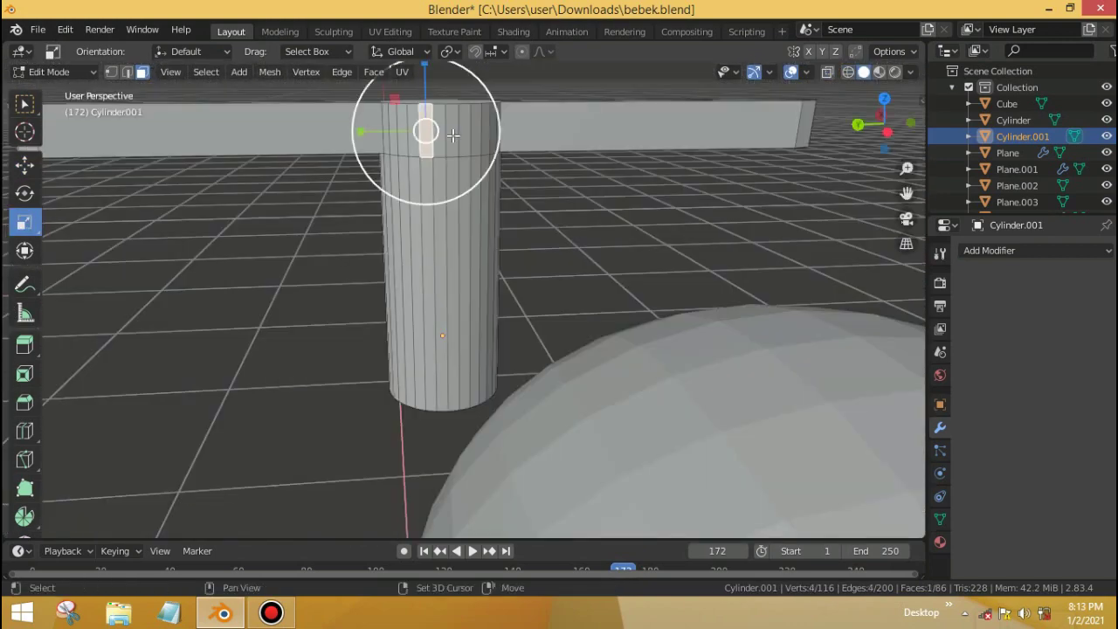
{"action": "left_click", "coordinate": [465, 137], "text": "ctrl"}
{"action": "middle_click_drag", "start_coordinate": [332, 172], "coordinate": [399, 305]}
{"action": "scroll", "coordinate": [399, 305], "scroll_direction": "up", "scroll_amount": 3}
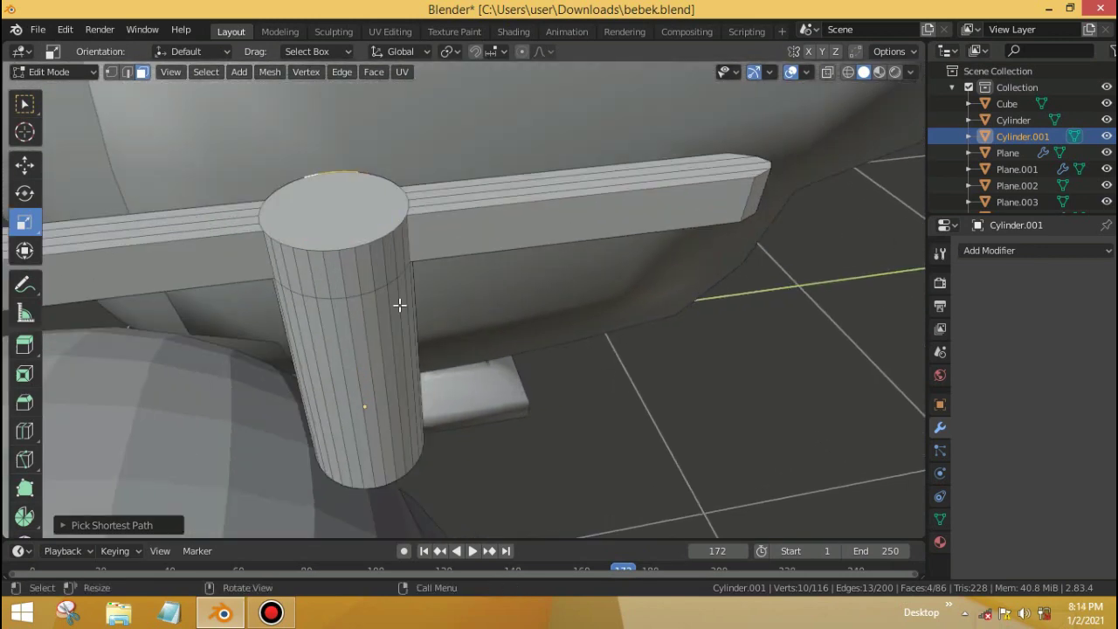
{"action": "left_click", "coordinate": [337, 278], "text": "shift"}
Step: Extrude the selected side faces and scale them outward along X to form the second pair of propeller blades
{"action": "key", "text": "e"}
{"action": "key", "text": "grave"}
{"action": "left_click", "coordinate": [357, 185]}
{"action": "key", "text": "s"}
{"action": "key", "text": "z"}
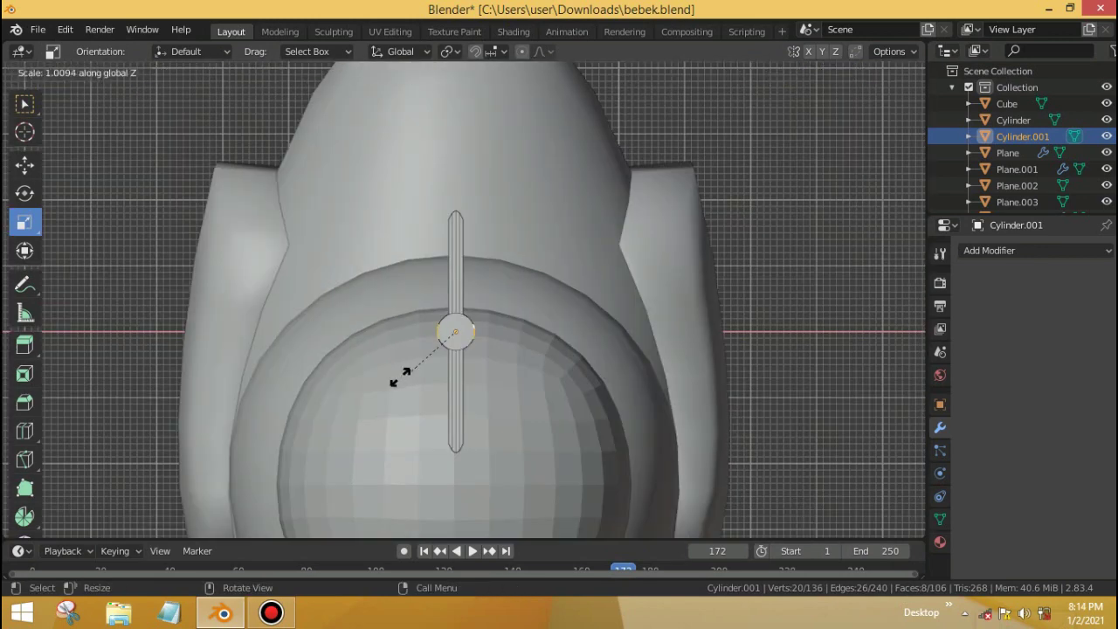
{"action": "key", "text": "Escape"}
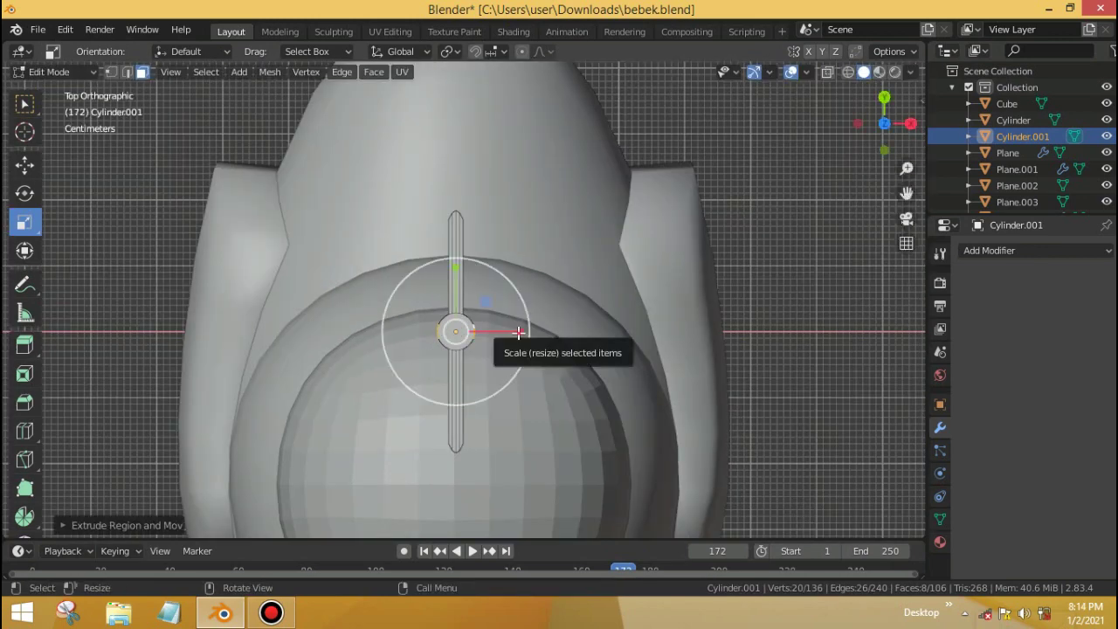
{"action": "left_click_drag", "start_coordinate": [519, 331], "coordinate": [844, 338]}
{"action": "key", "text": "Escape"}
{"action": "key", "text": "Tab"}
Step: Centre the propeller over the small duck's dome in top view
{"action": "scroll", "coordinate": [434, 324], "scroll_direction": "down", "scroll_amount": 3}
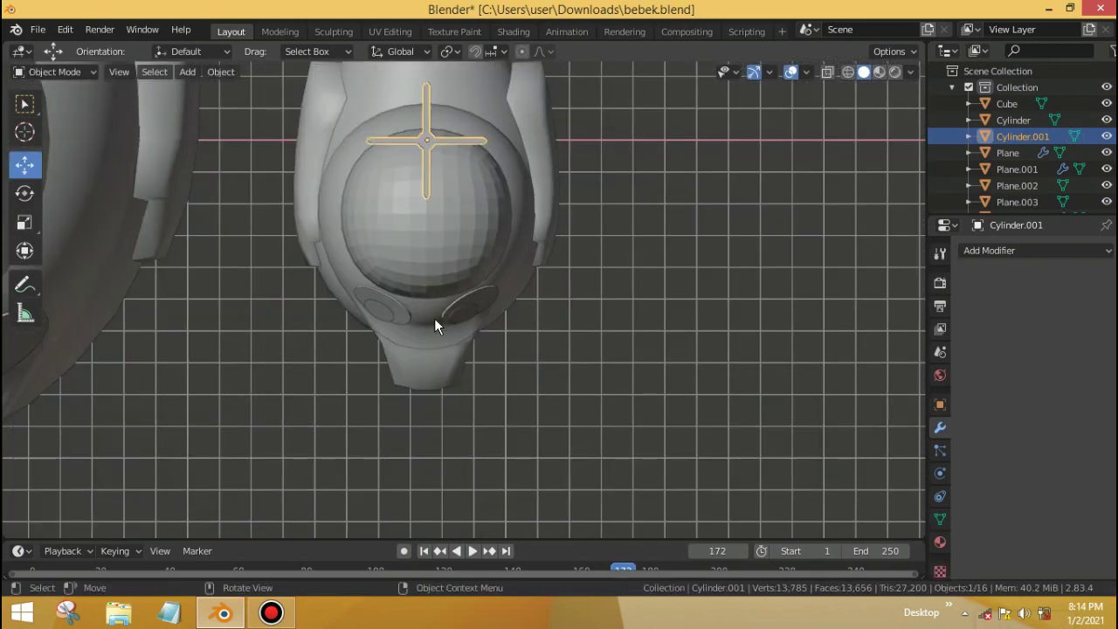
{"action": "scroll", "coordinate": [451, 183], "scroll_direction": "up", "scroll_amount": 3}
{"action": "left_click_drag", "start_coordinate": [399, 180], "coordinate": [399, 305]}
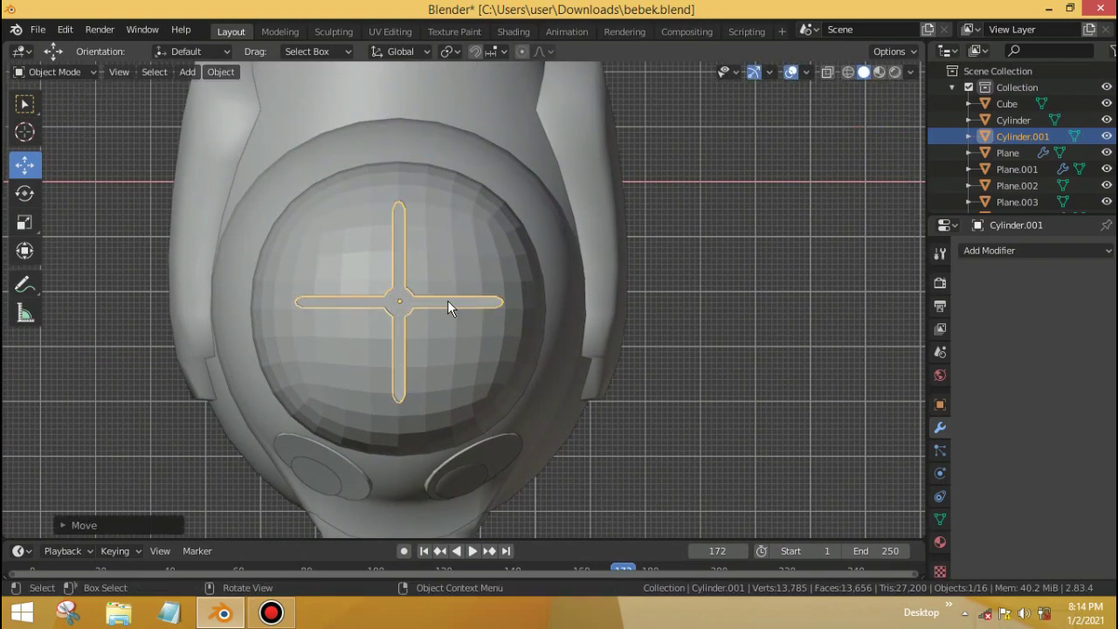
{"action": "key", "text": "g"}
{"action": "left_click", "coordinate": [457, 301]}
Step: Adjust the propeller's position so that its stem sits in the top of the dome
{"action": "scroll", "coordinate": [457, 300], "scroll_direction": "down", "scroll_amount": 5}
{"action": "middle_click_drag", "start_coordinate": [457, 299], "coordinate": [402, 297]}
{"action": "left_click", "coordinate": [447, 246]}
{"action": "key", "text": "ctrl+z"}
{"action": "scroll", "coordinate": [448, 255], "scroll_direction": "up", "scroll_amount": 3}
{"action": "left_click", "coordinate": [438, 258]}
{"action": "scroll", "coordinate": [487, 358], "scroll_direction": "down", "scroll_amount": 2}
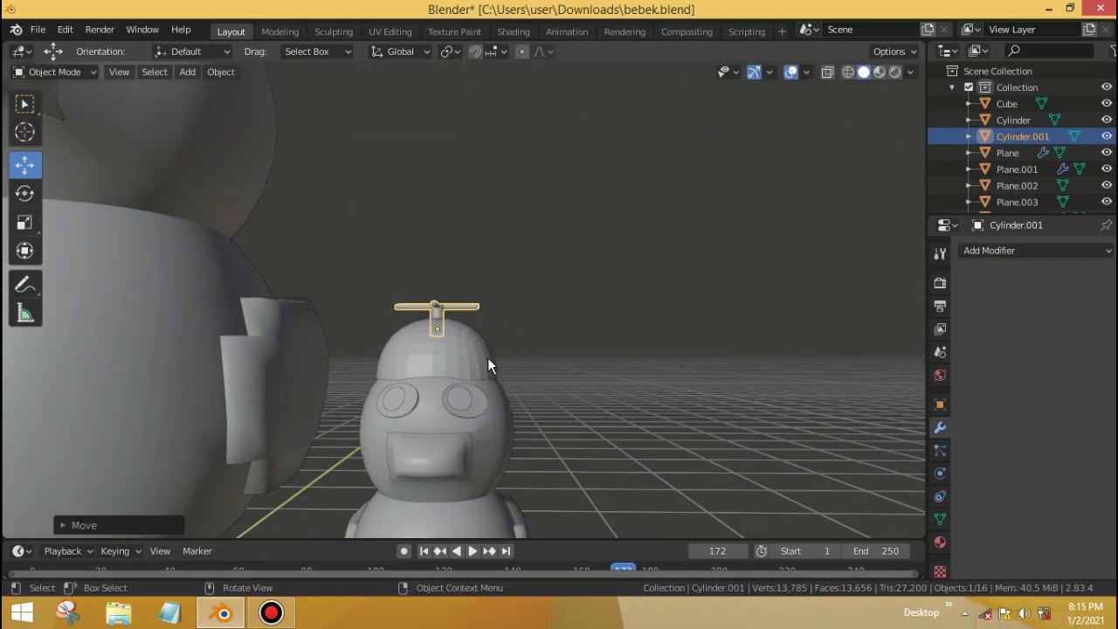
Step: Select the dome's bottom edge loop and scale it outward to flare the rim into a cap brim
{"action": "middle_click_drag", "start_coordinate": [488, 357], "coordinate": [594, 452]}
{"action": "left_click", "coordinate": [458, 396]}
{"action": "key", "text": "Tab"}
{"action": "scroll", "coordinate": [476, 429], "scroll_direction": "up", "scroll_amount": 3}
{"action": "left_click", "coordinate": [479, 433], "text": "alt"}
{"action": "key", "text": "s"}
{"action": "left_click", "coordinate": [493, 470]}
{"action": "key", "text": "Tab"}
{"action": "scroll", "coordinate": [482, 450], "scroll_direction": "down", "scroll_amount": 5}
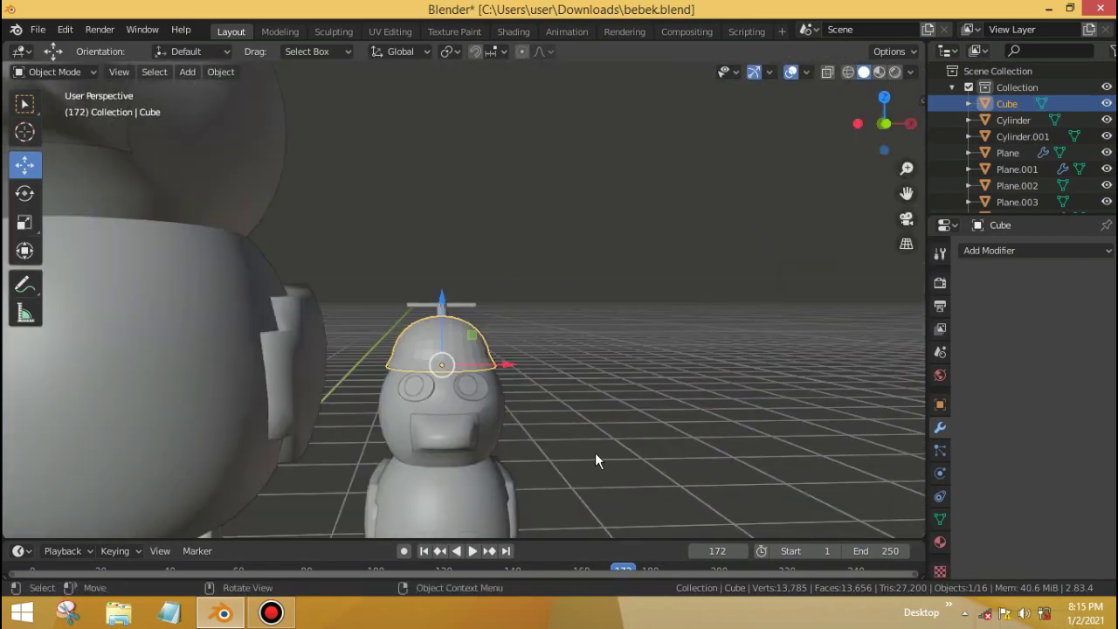
Step: Examine the small duck's propeller cap and both duck characters from several angles
{"action": "scroll", "coordinate": [382, 366], "scroll_direction": "up", "scroll_amount": 5}
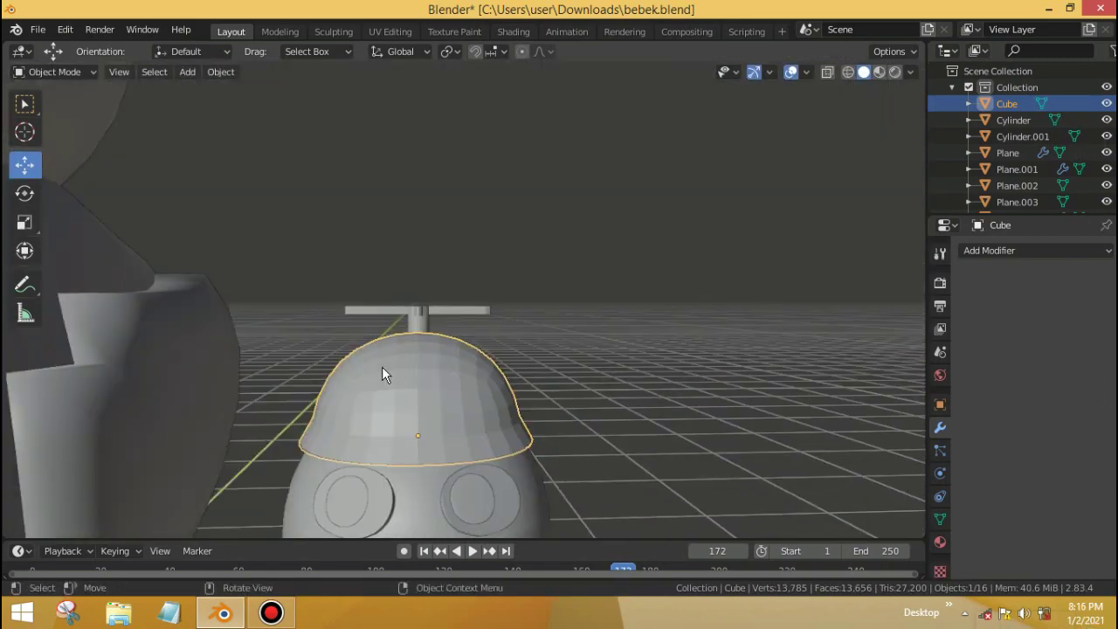
{"action": "middle_click_drag", "start_coordinate": [381, 366], "coordinate": [437, 390]}
{"action": "scroll", "coordinate": [438, 389], "scroll_direction": "down", "scroll_amount": 5}
{"action": "scroll", "coordinate": [450, 352], "scroll_direction": "up", "scroll_amount": 2}
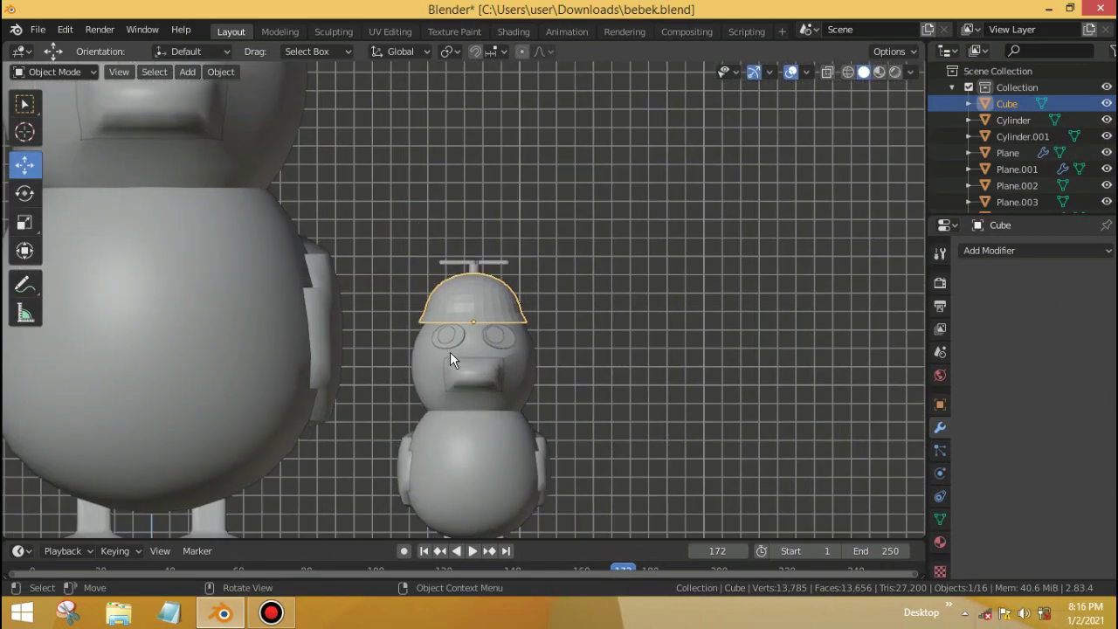
{"action": "right_click", "coordinate": [445, 318]}
{"action": "scroll", "coordinate": [545, 354], "scroll_direction": "down", "scroll_amount": 2}
{"action": "middle_click_drag", "start_coordinate": [544, 354], "coordinate": [332, 339]}
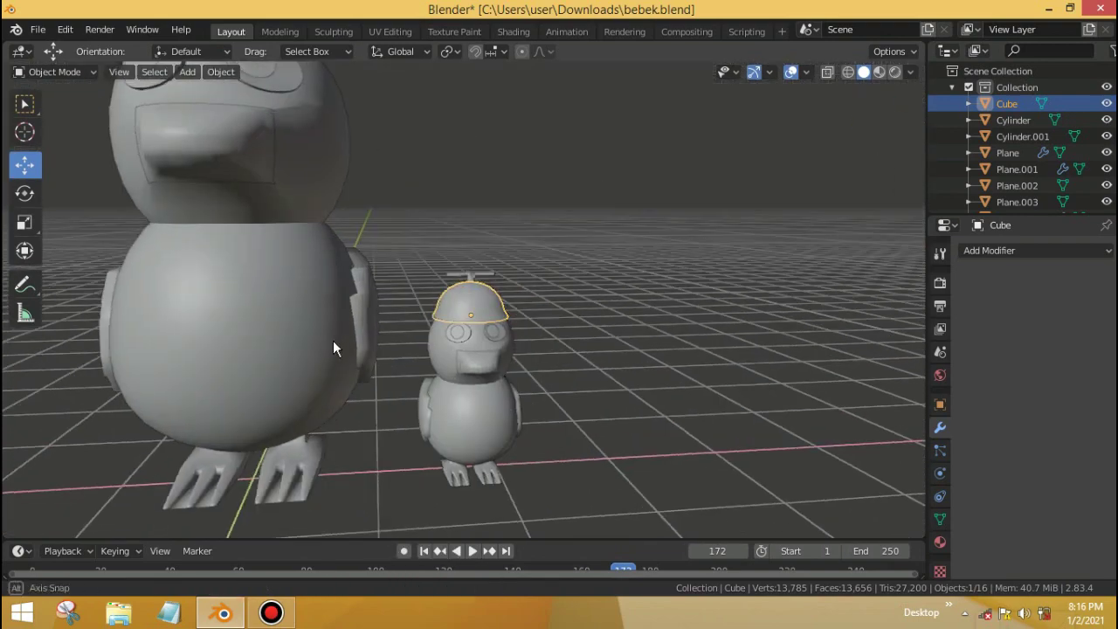
{"action": "scroll", "coordinate": [337, 342], "scroll_direction": "down", "scroll_amount": 3}
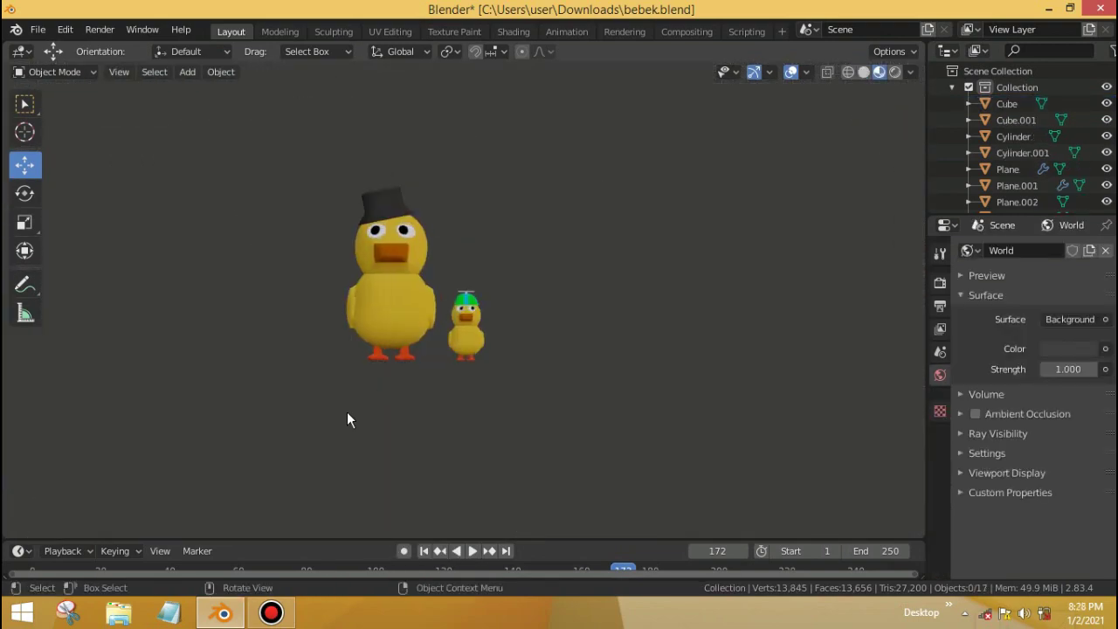
{"action": "middle_click_drag", "start_coordinate": [394, 375], "coordinate": [182, 348]}
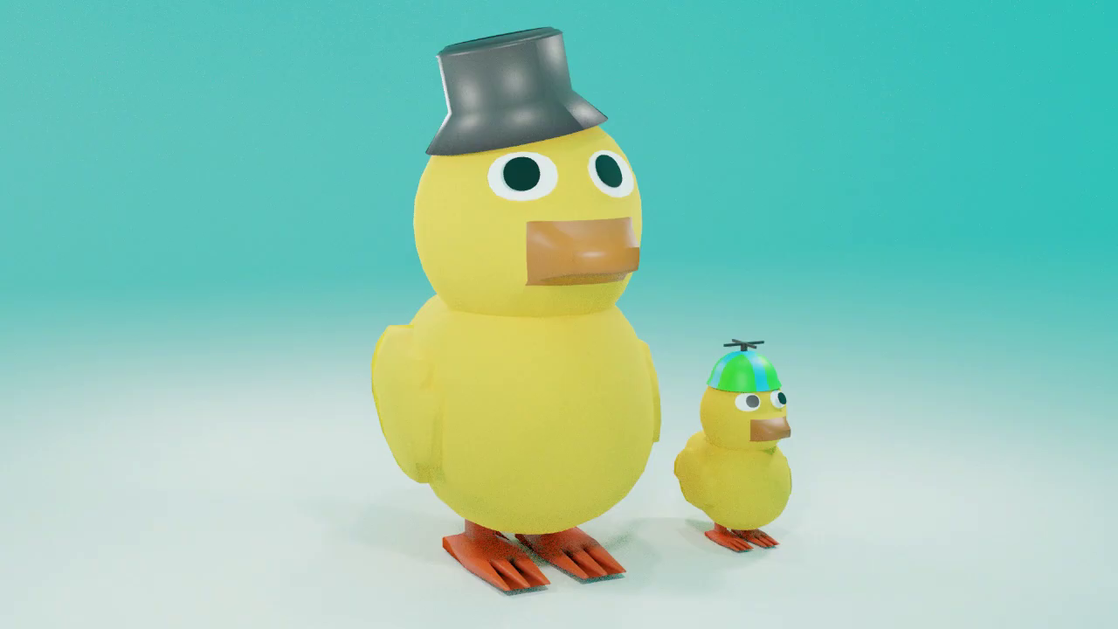